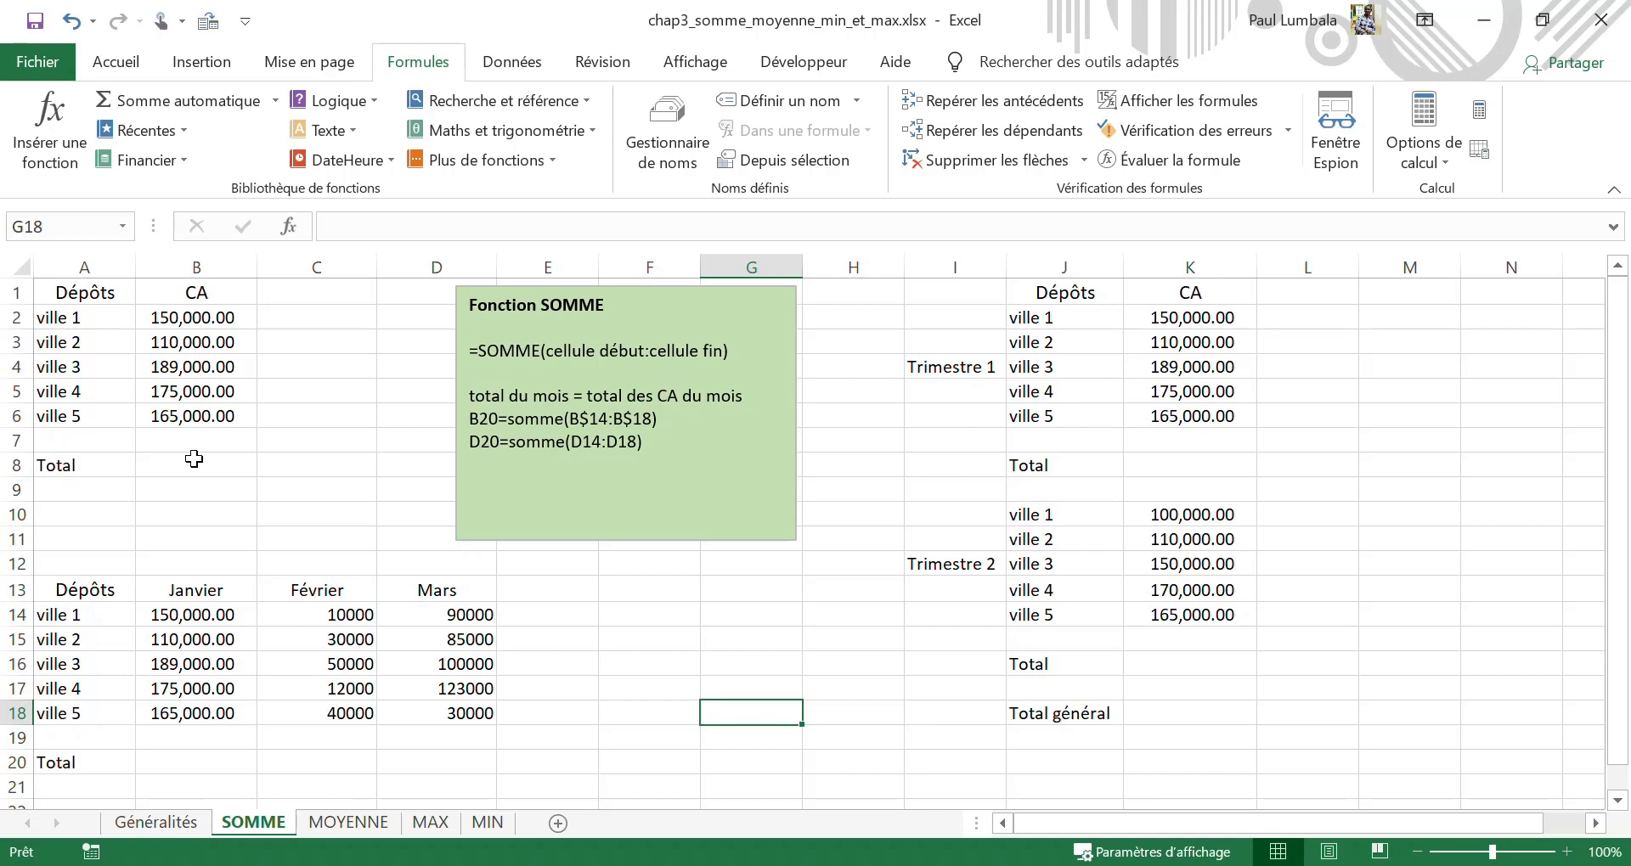
Total the first table's CA values in cell B8 with the formula =SOMME(B2:B6).
{"action": "left_click_drag", "start_coordinate": [188, 317], "coordinate": [181, 406]}
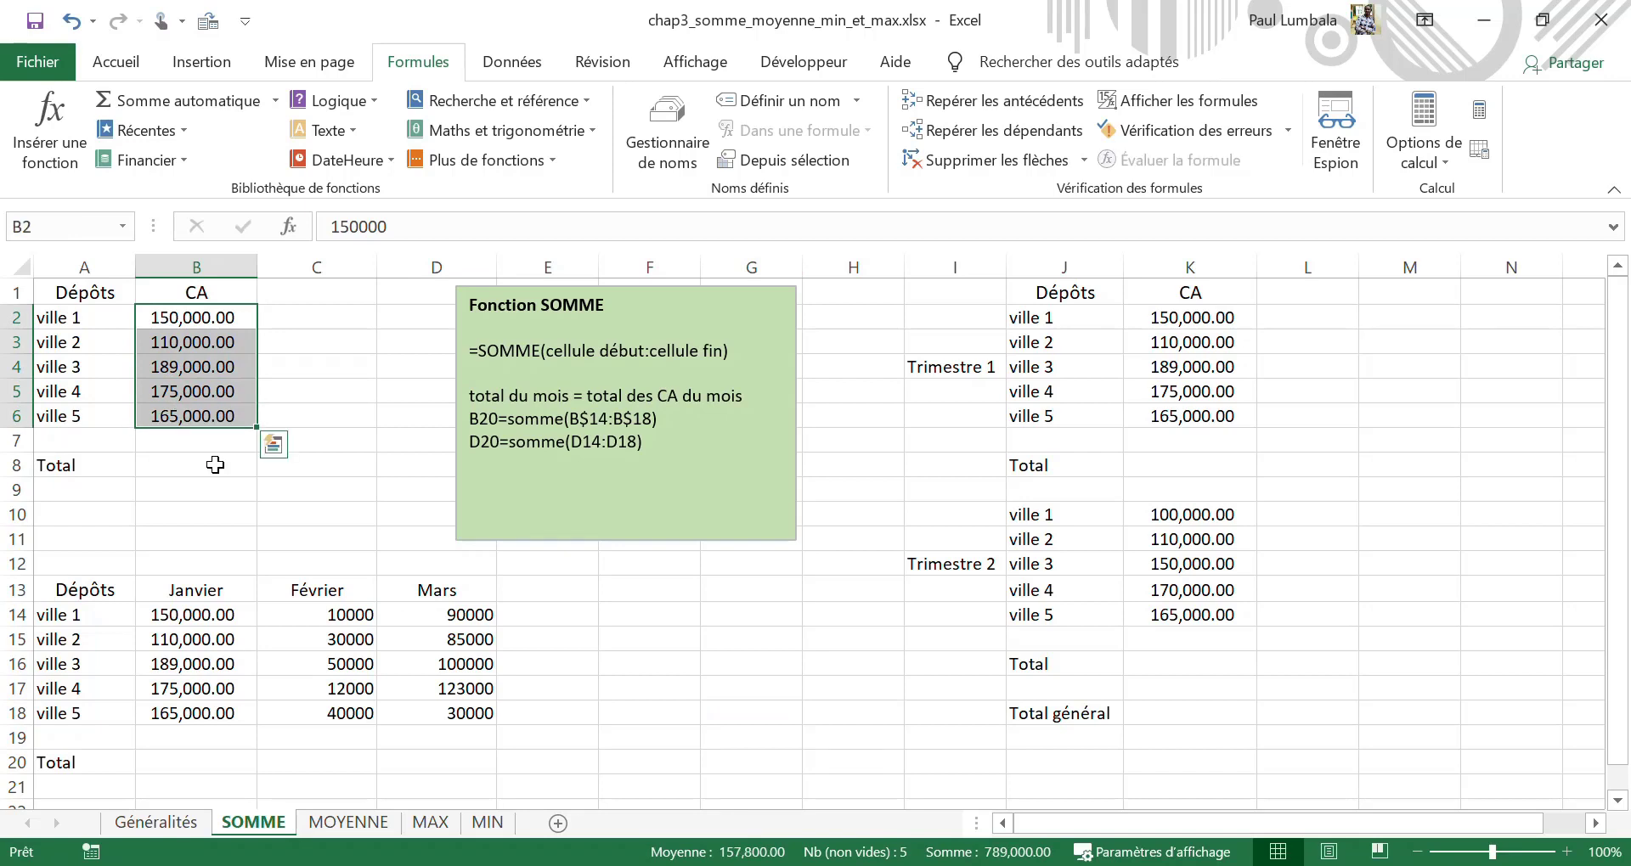
{"action": "left_click", "coordinate": [172, 459]}
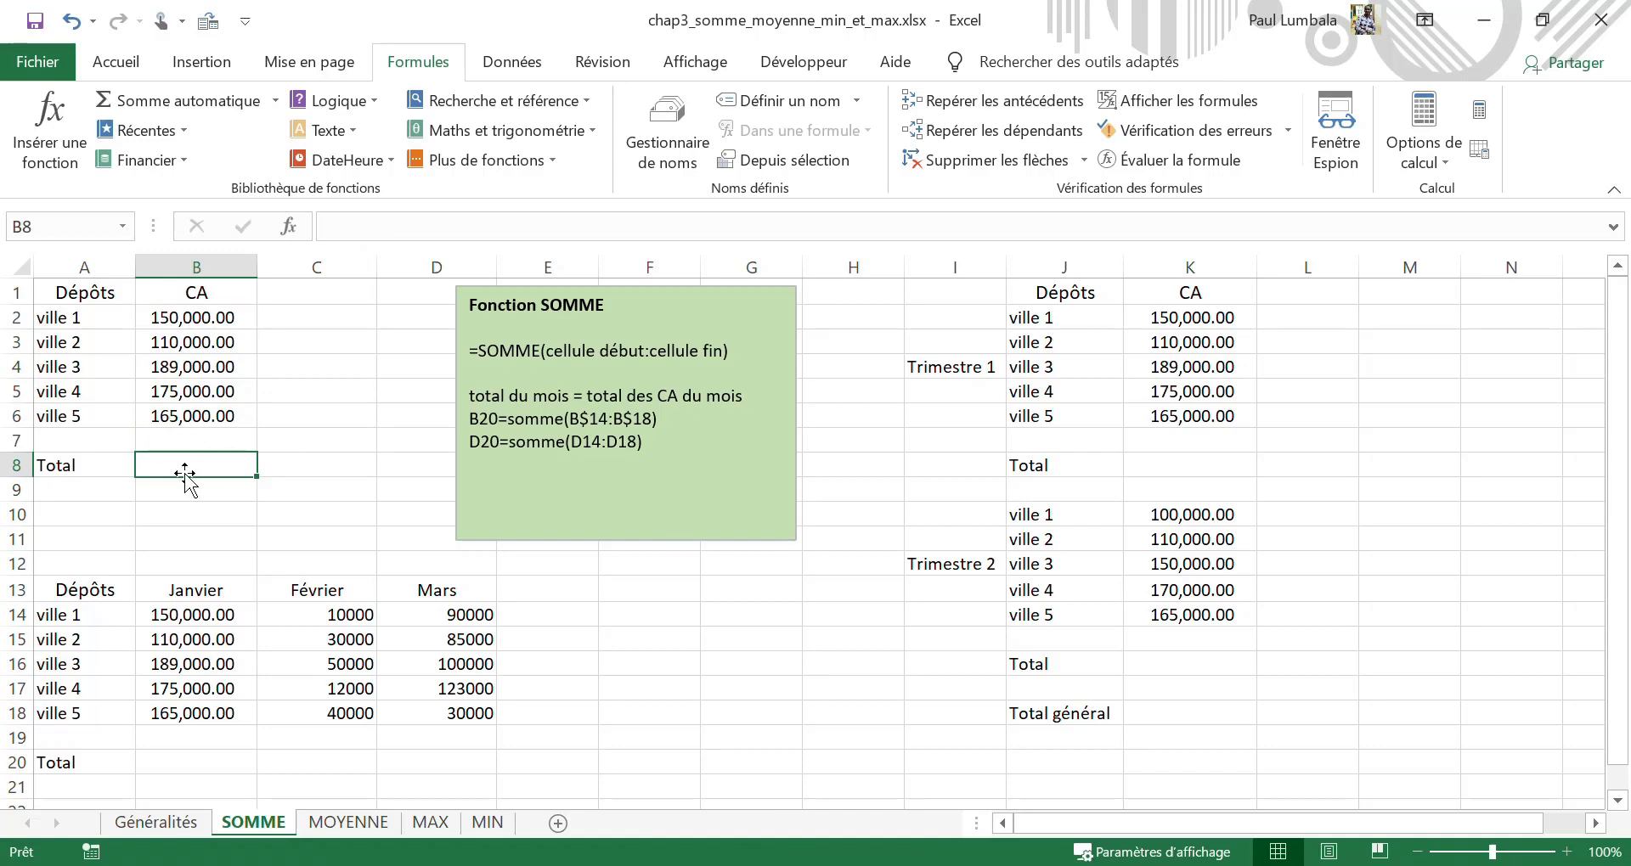
{"action": "type", "text": "="}
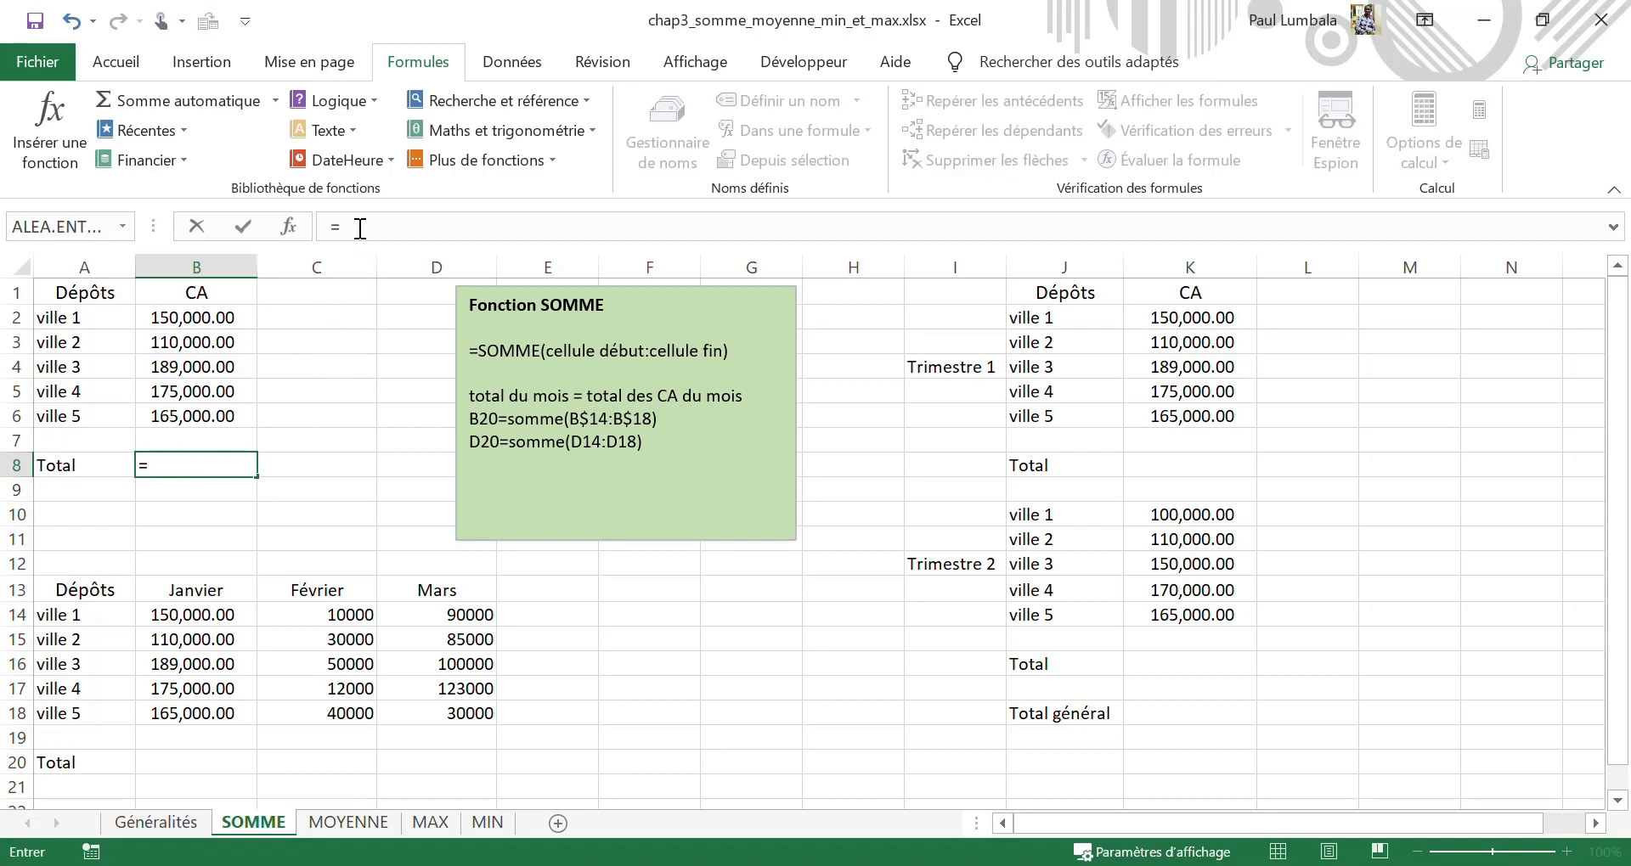
{"action": "type", "text": "som"}
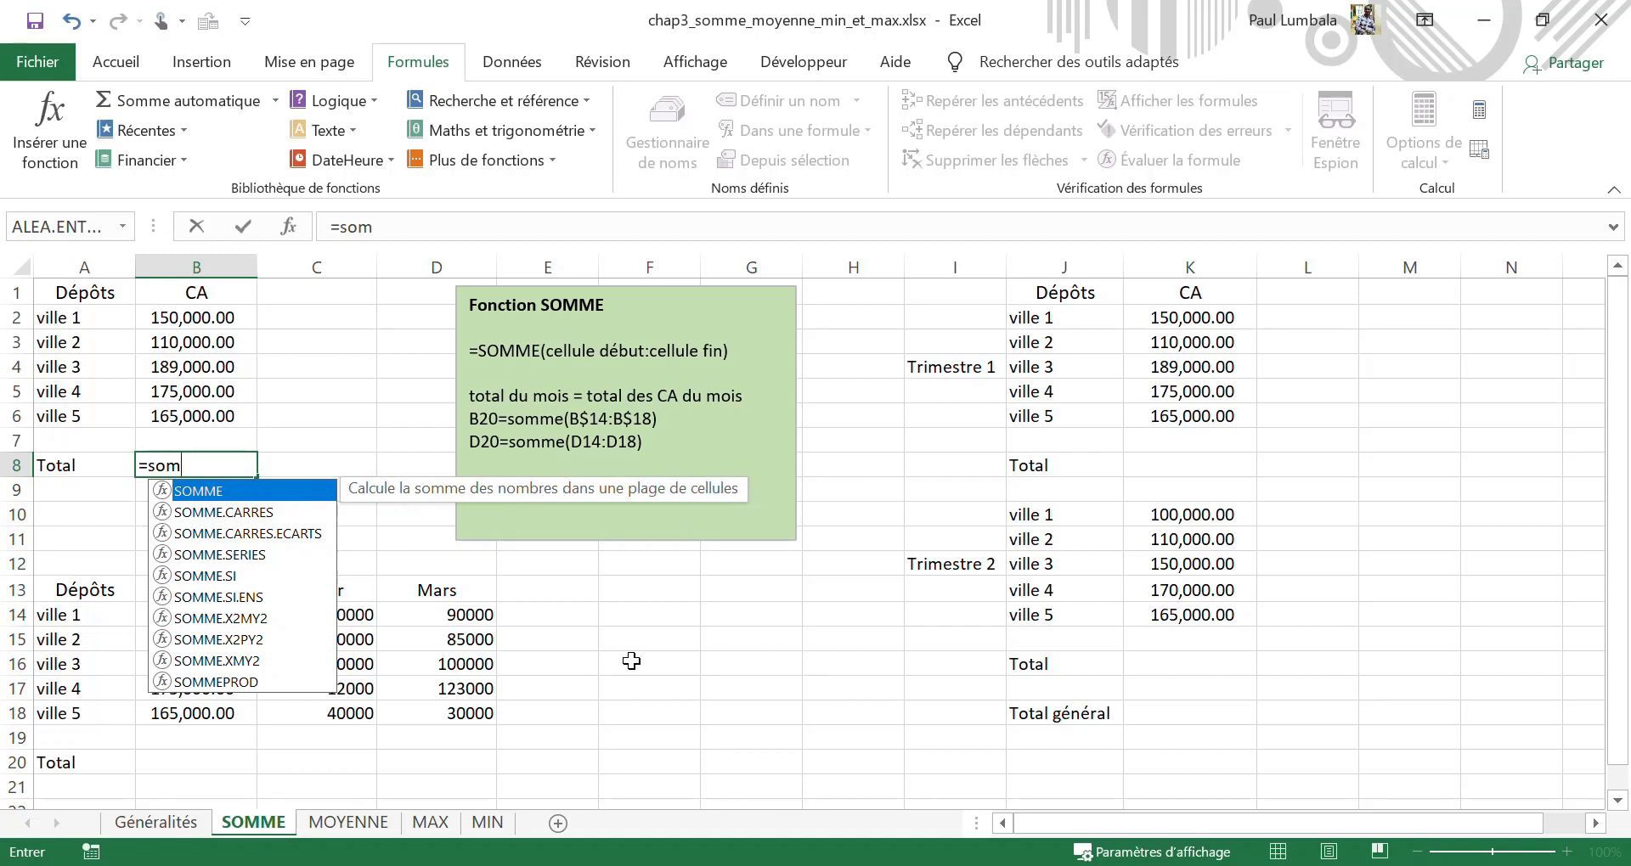
{"action": "key", "text": "Tab"}
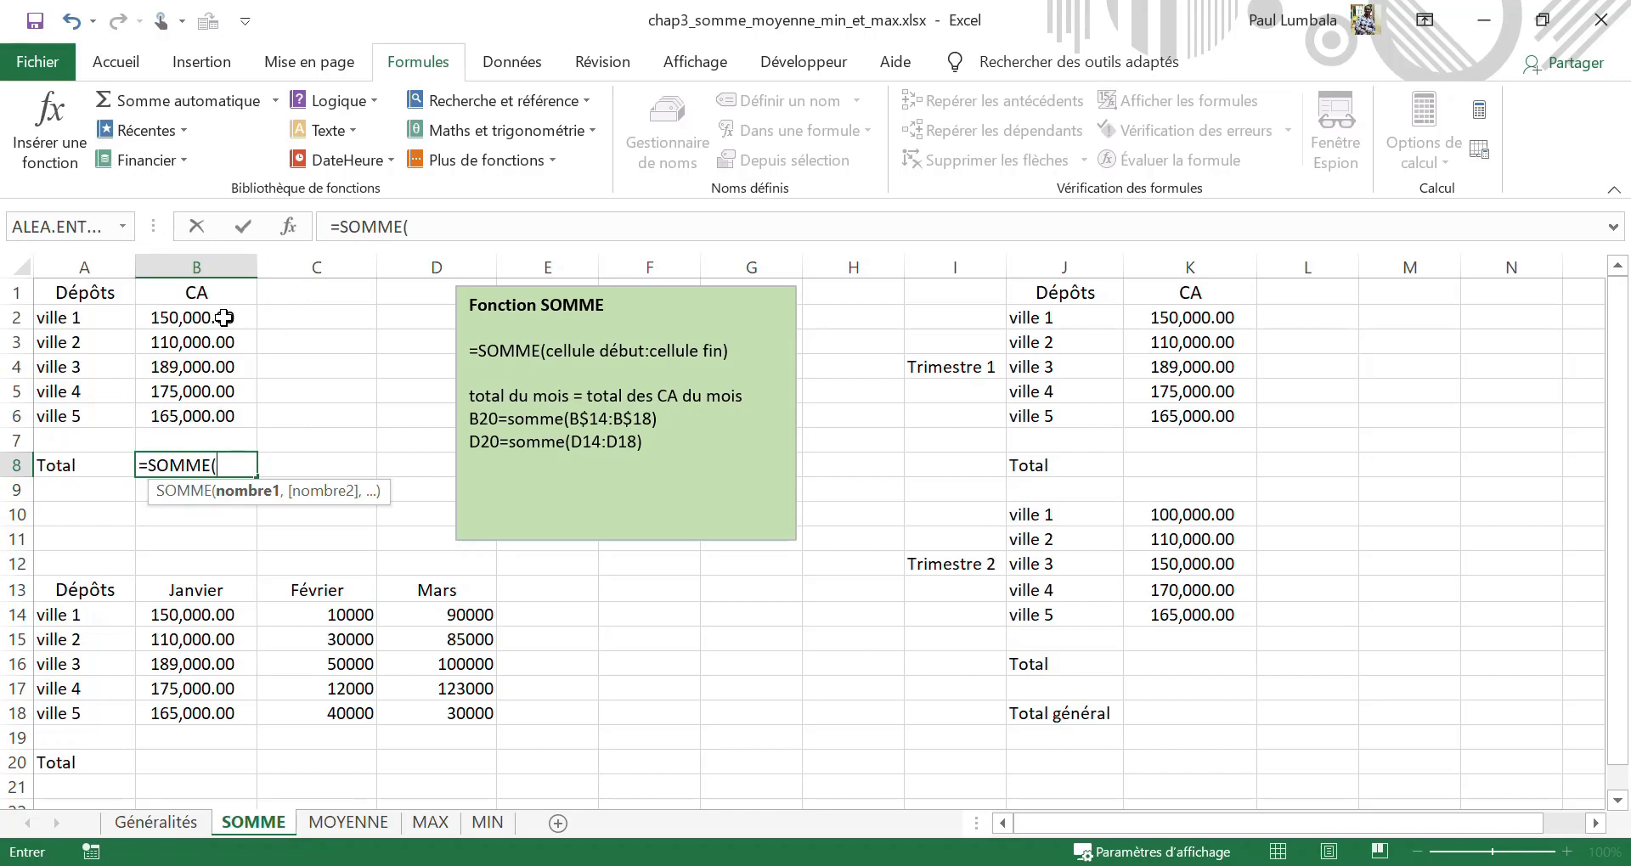
{"action": "left_click_drag", "start_coordinate": [224, 318], "coordinate": [222, 406]}
{"action": "type", "text": ")"}
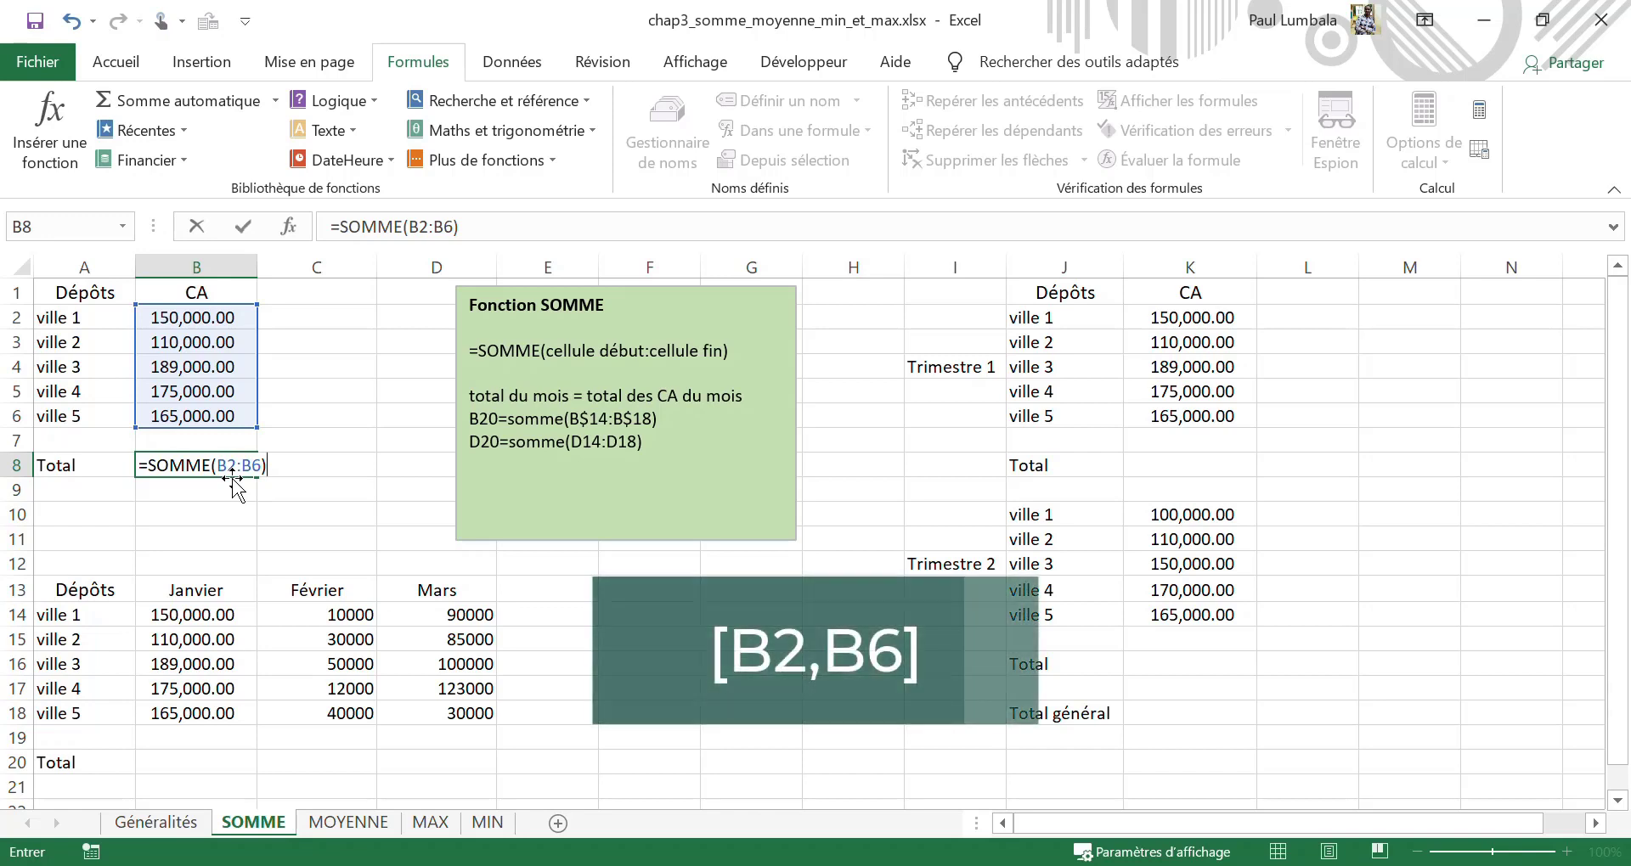
{"action": "key", "text": "Return"}
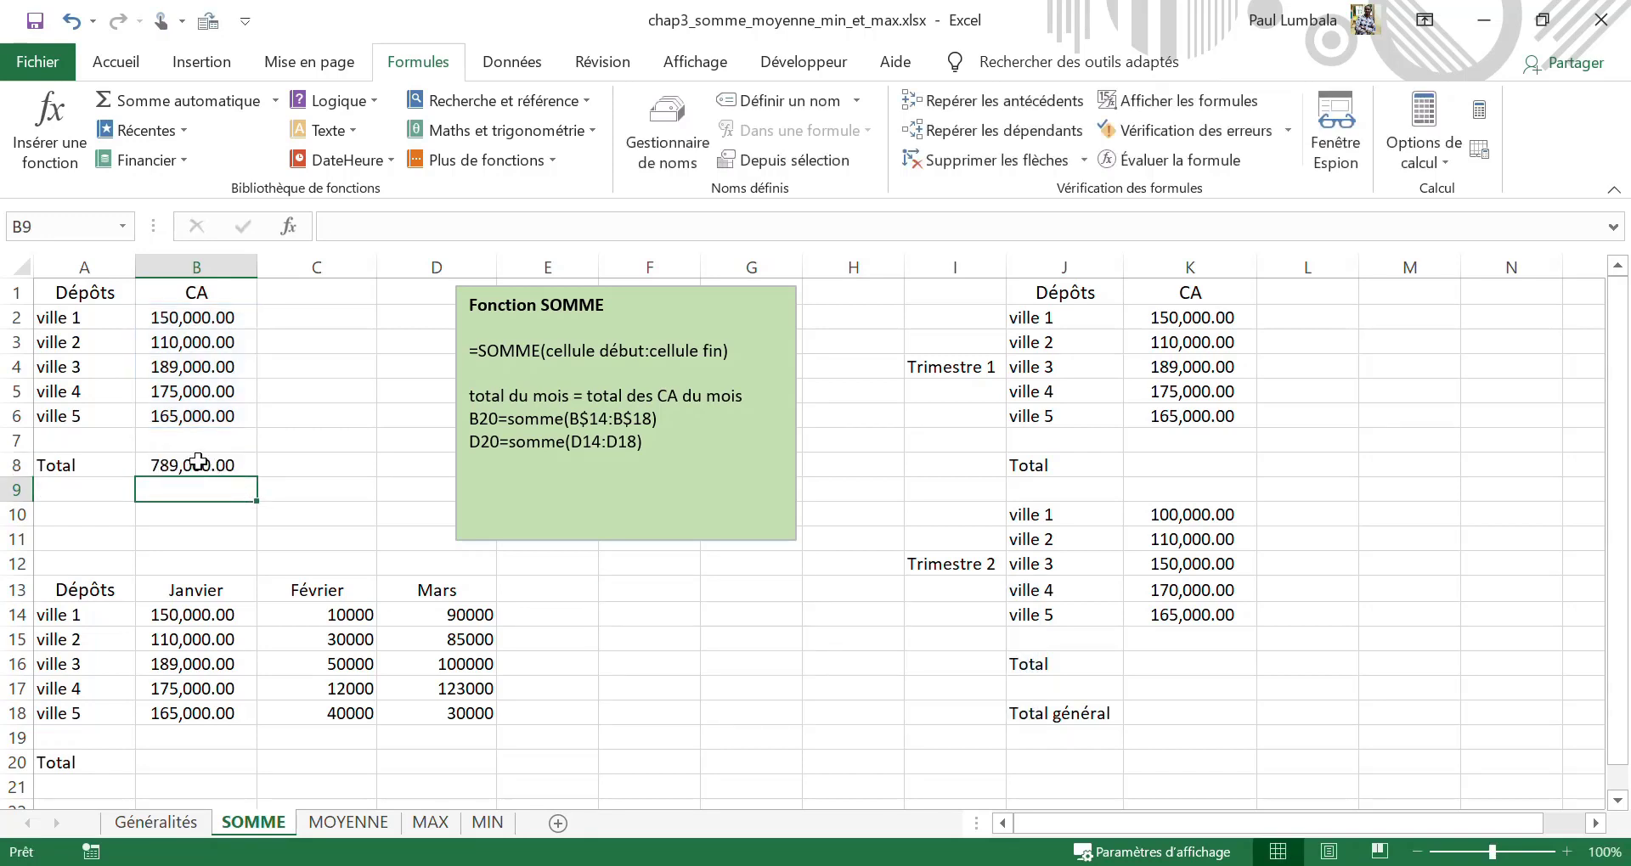
{"action": "left_click", "coordinate": [203, 465]}
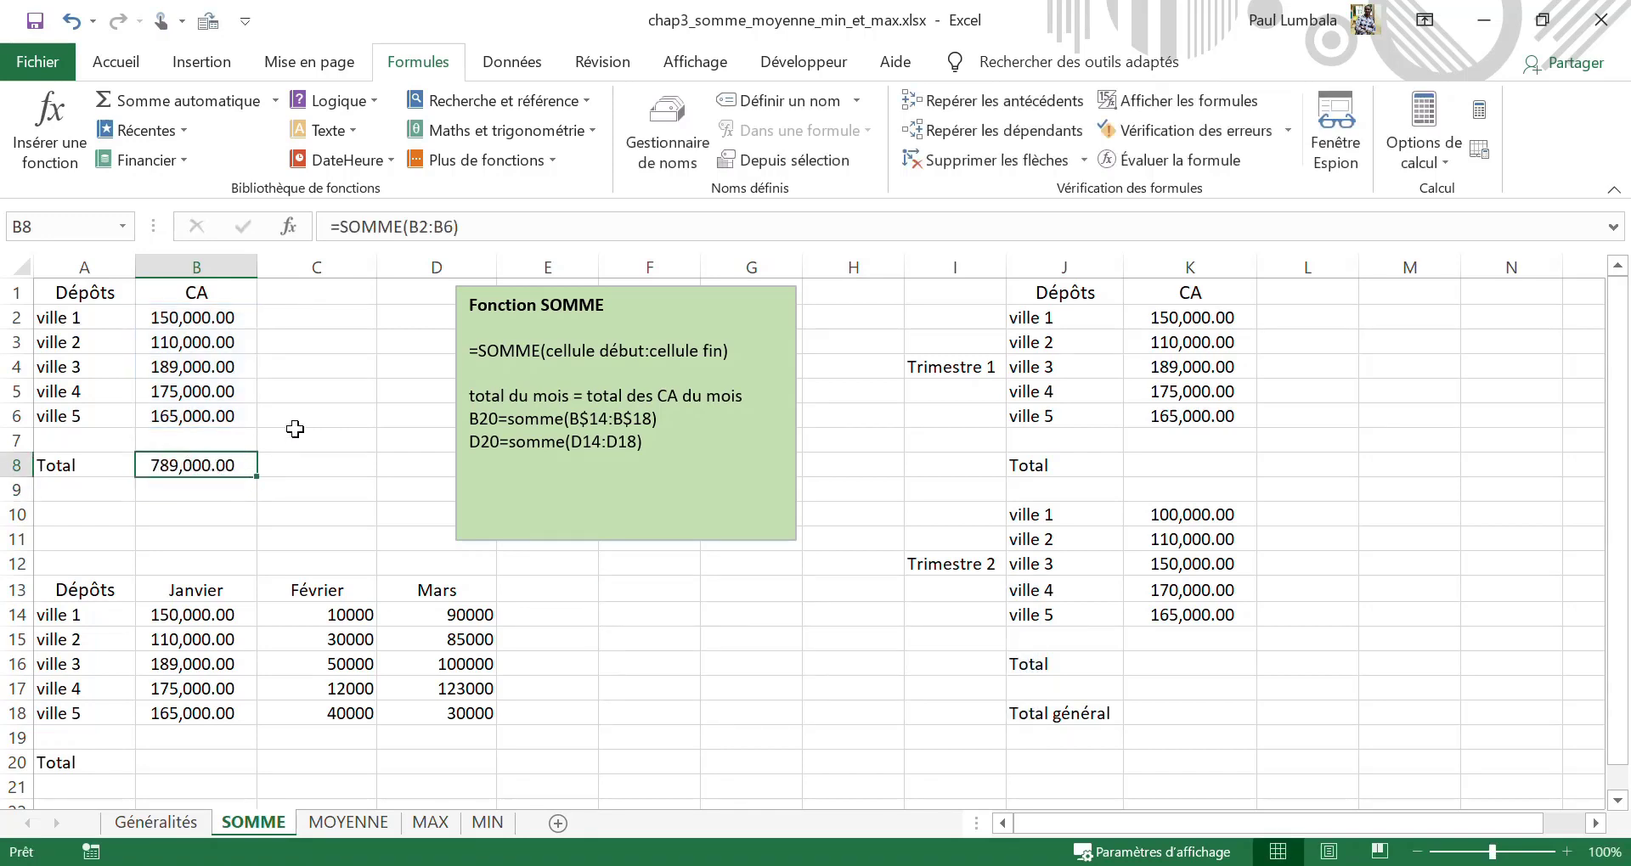
Total the Janvier column in cell B20 by listing each cell separately, using =SOMME(B14,B15,B16,B17,B18).
{"action": "left_click", "coordinate": [195, 764]}
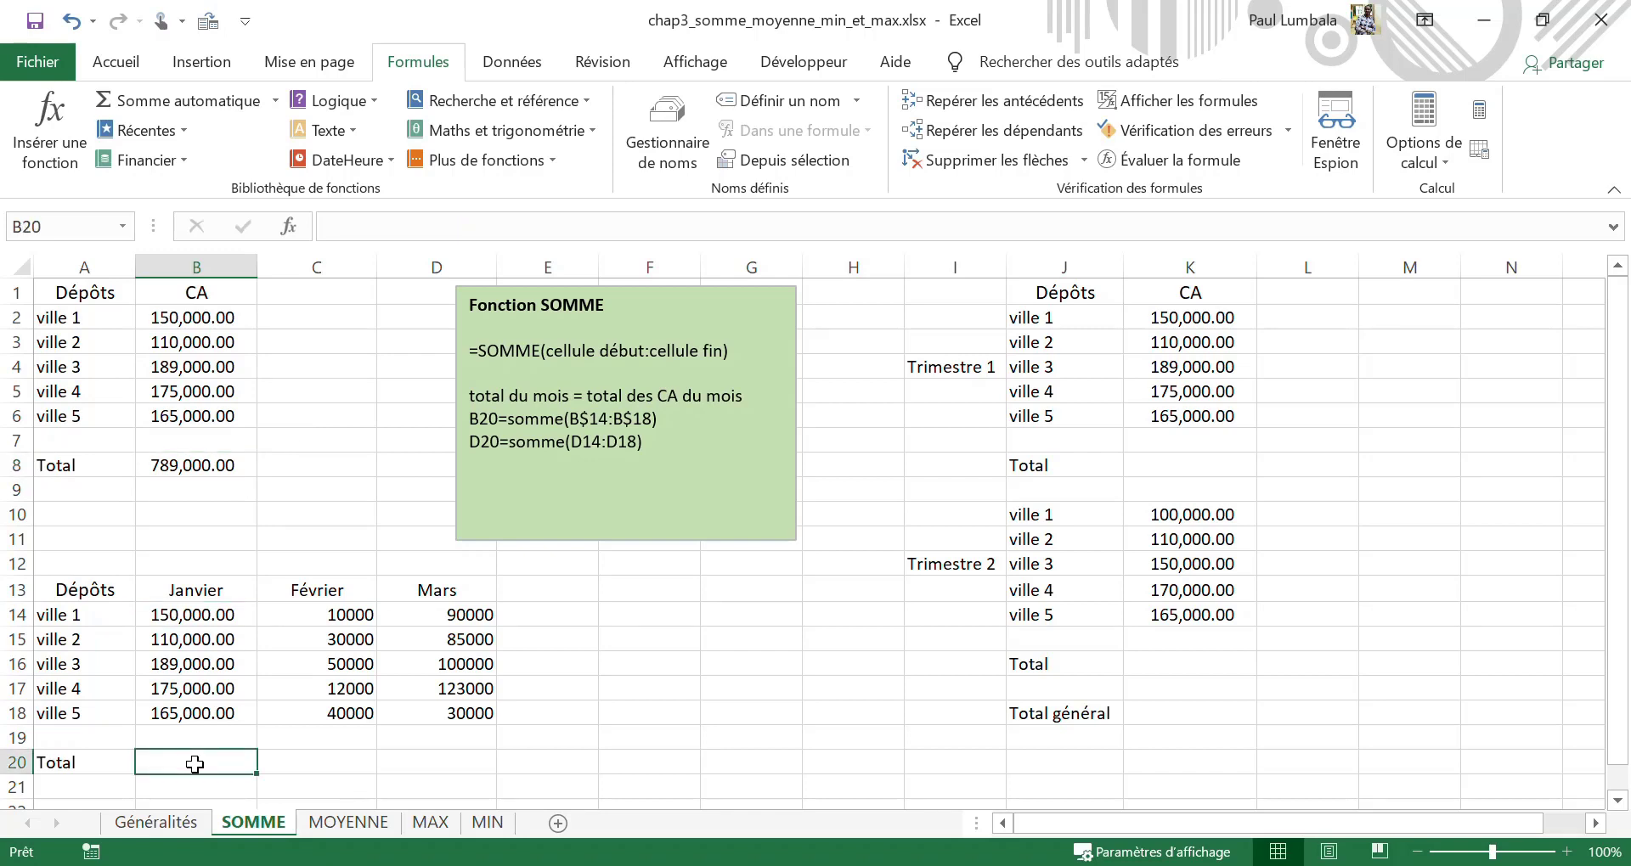
{"action": "type", "text": "=so"}
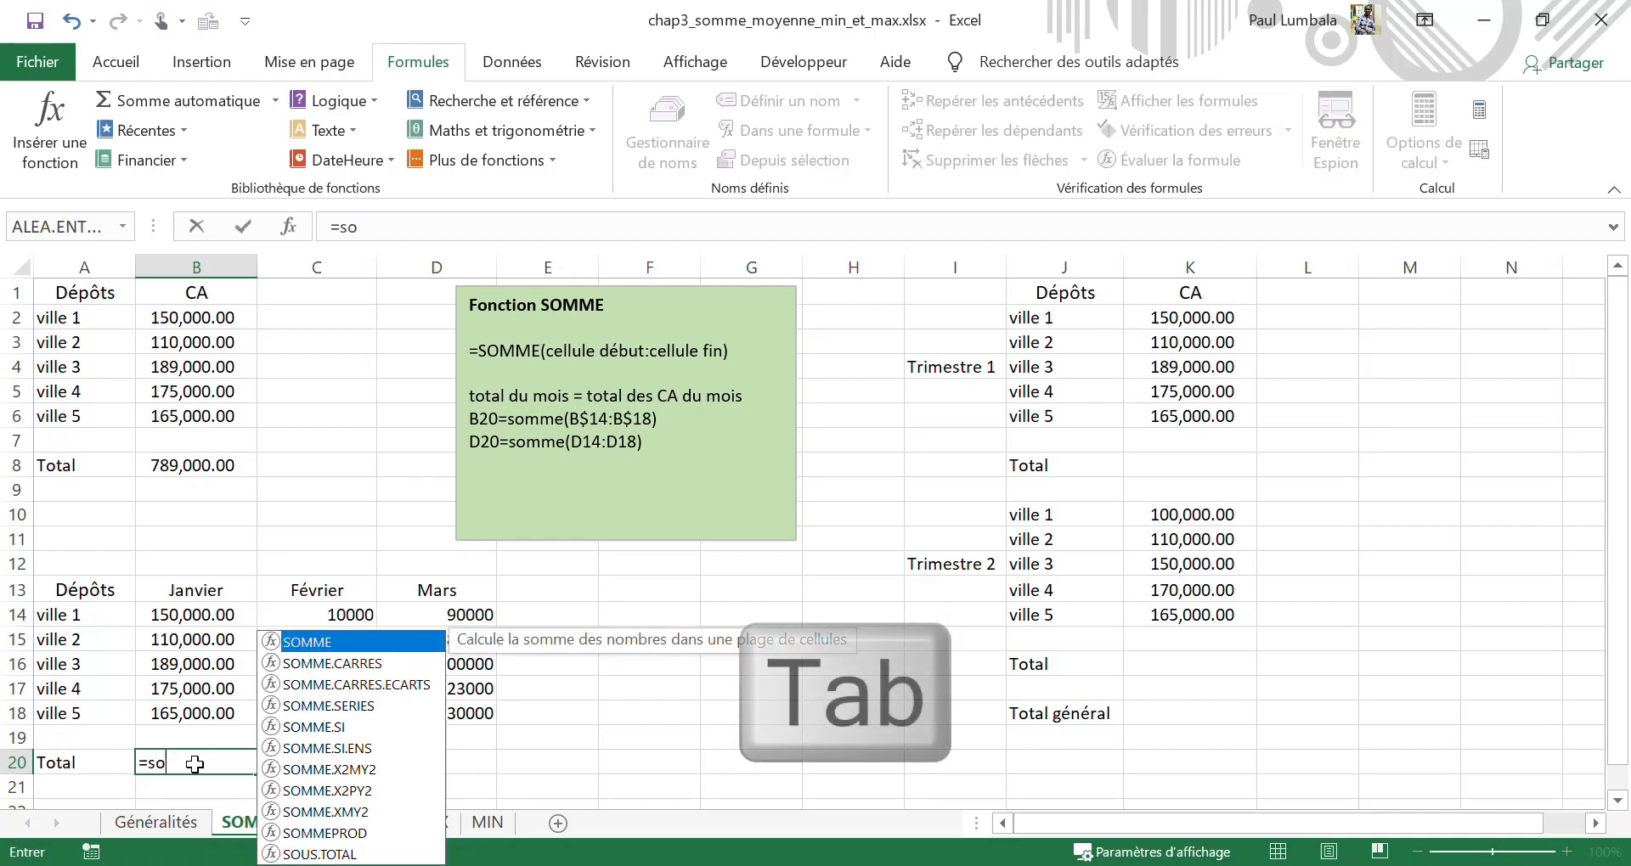
{"action": "key", "text": "Tab"}
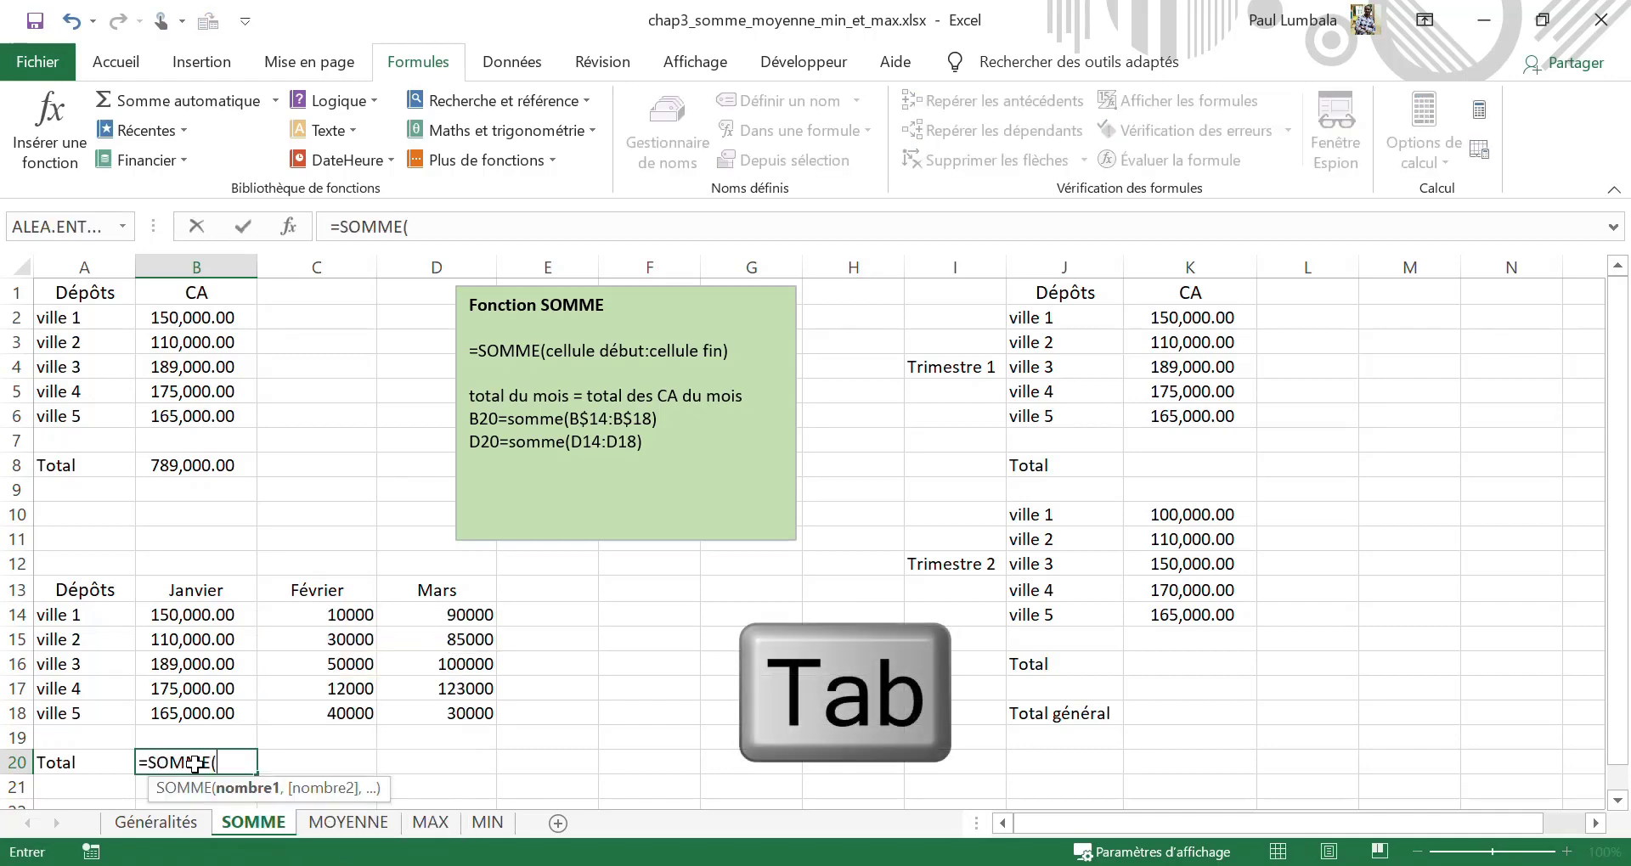
{"action": "left_click", "coordinate": [222, 618]}
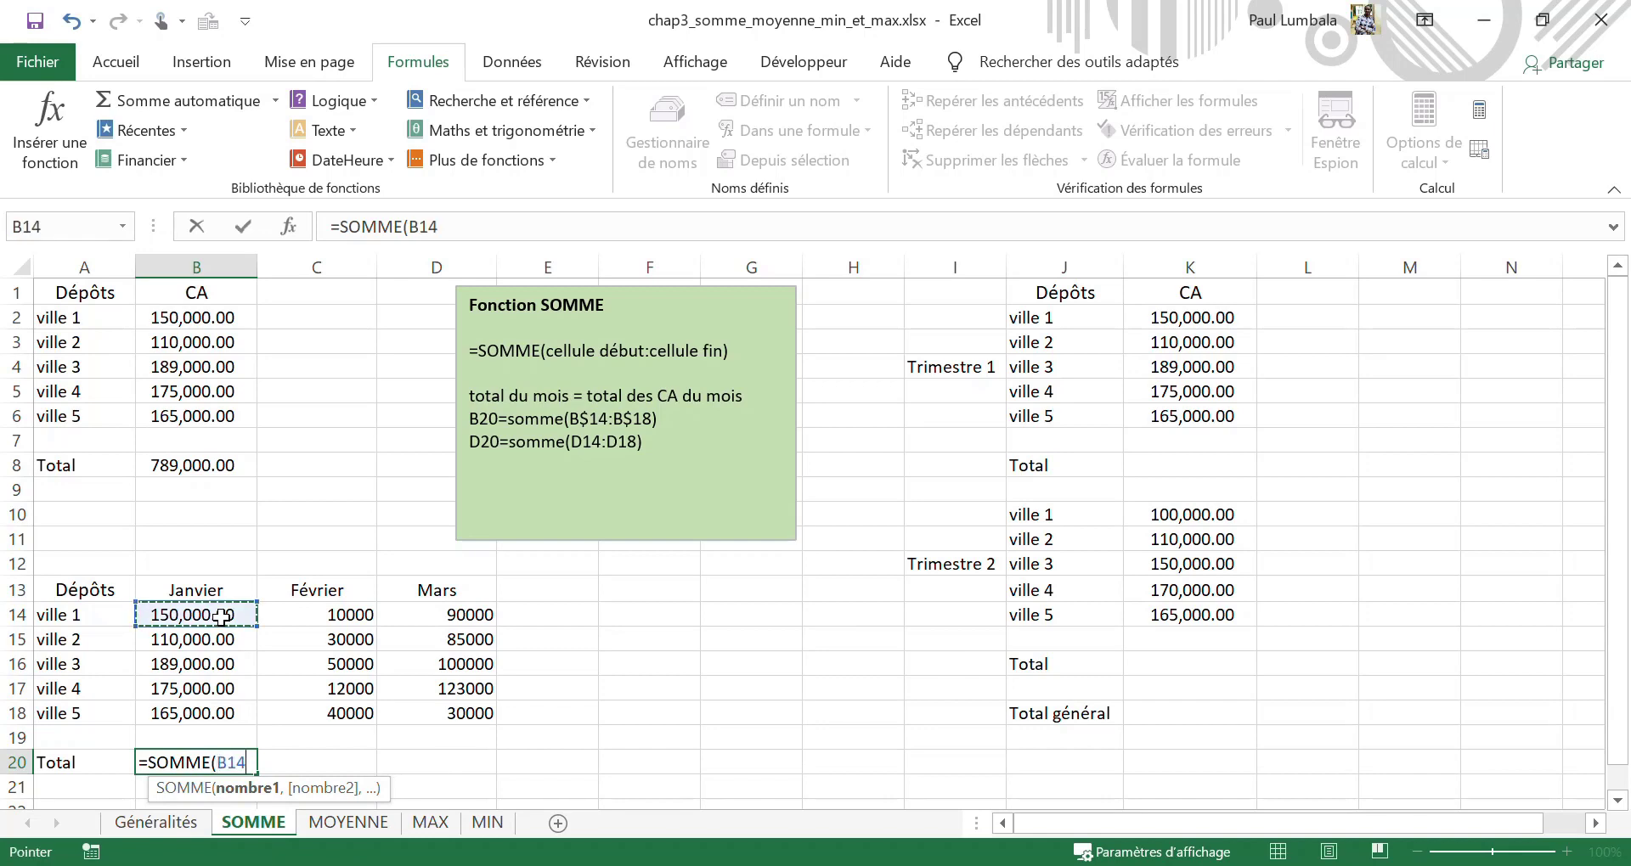
{"action": "type", "text": ","}
{"action": "left_click", "coordinate": [228, 645]}
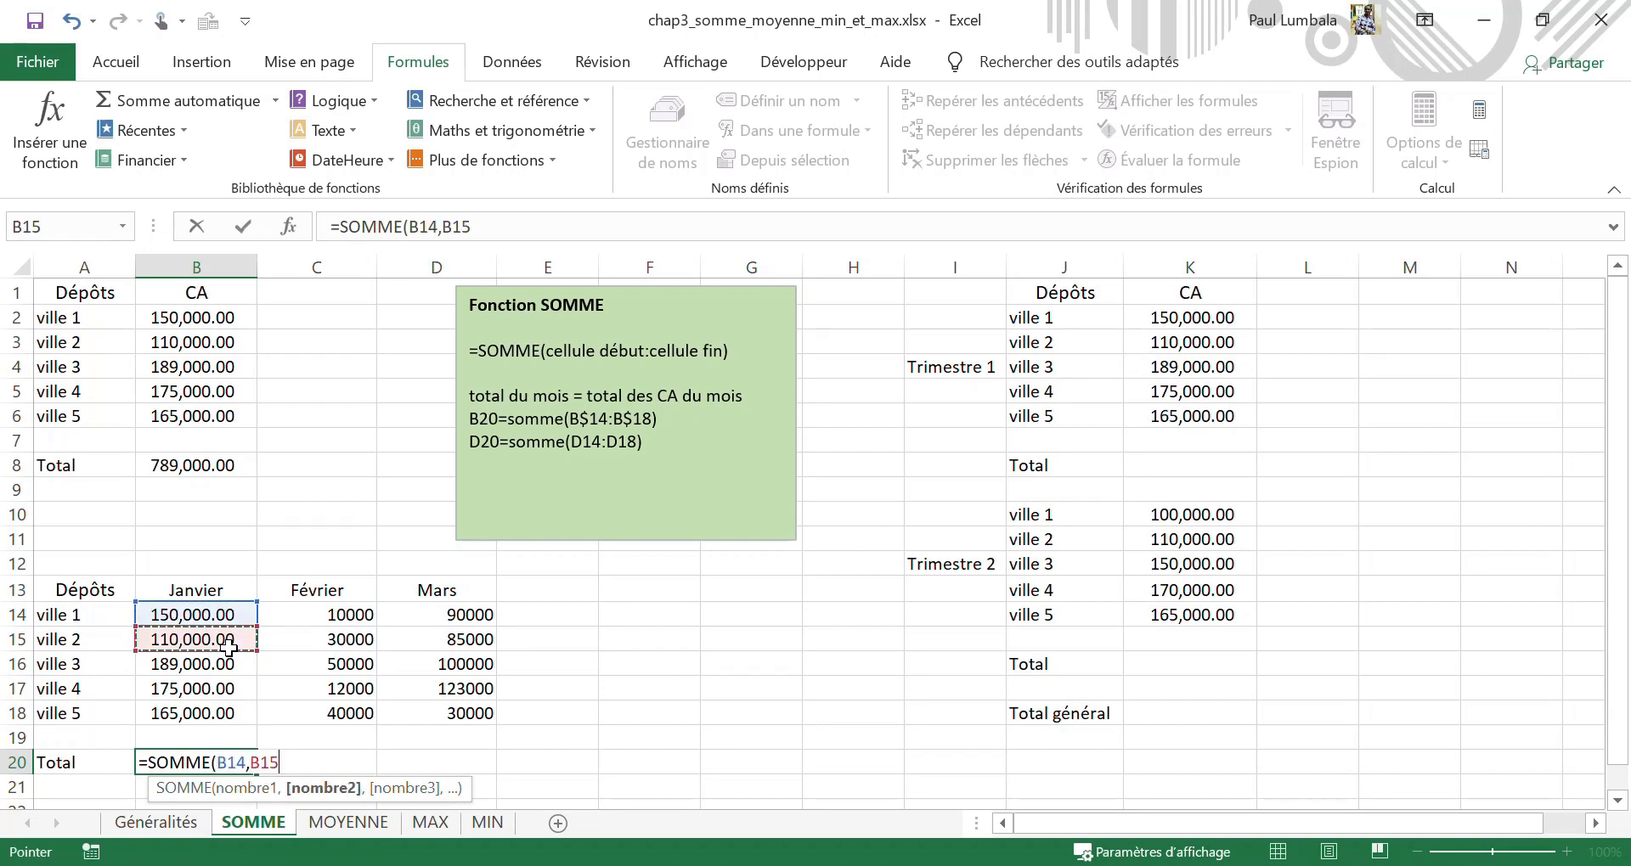
{"action": "type", "text": ","}
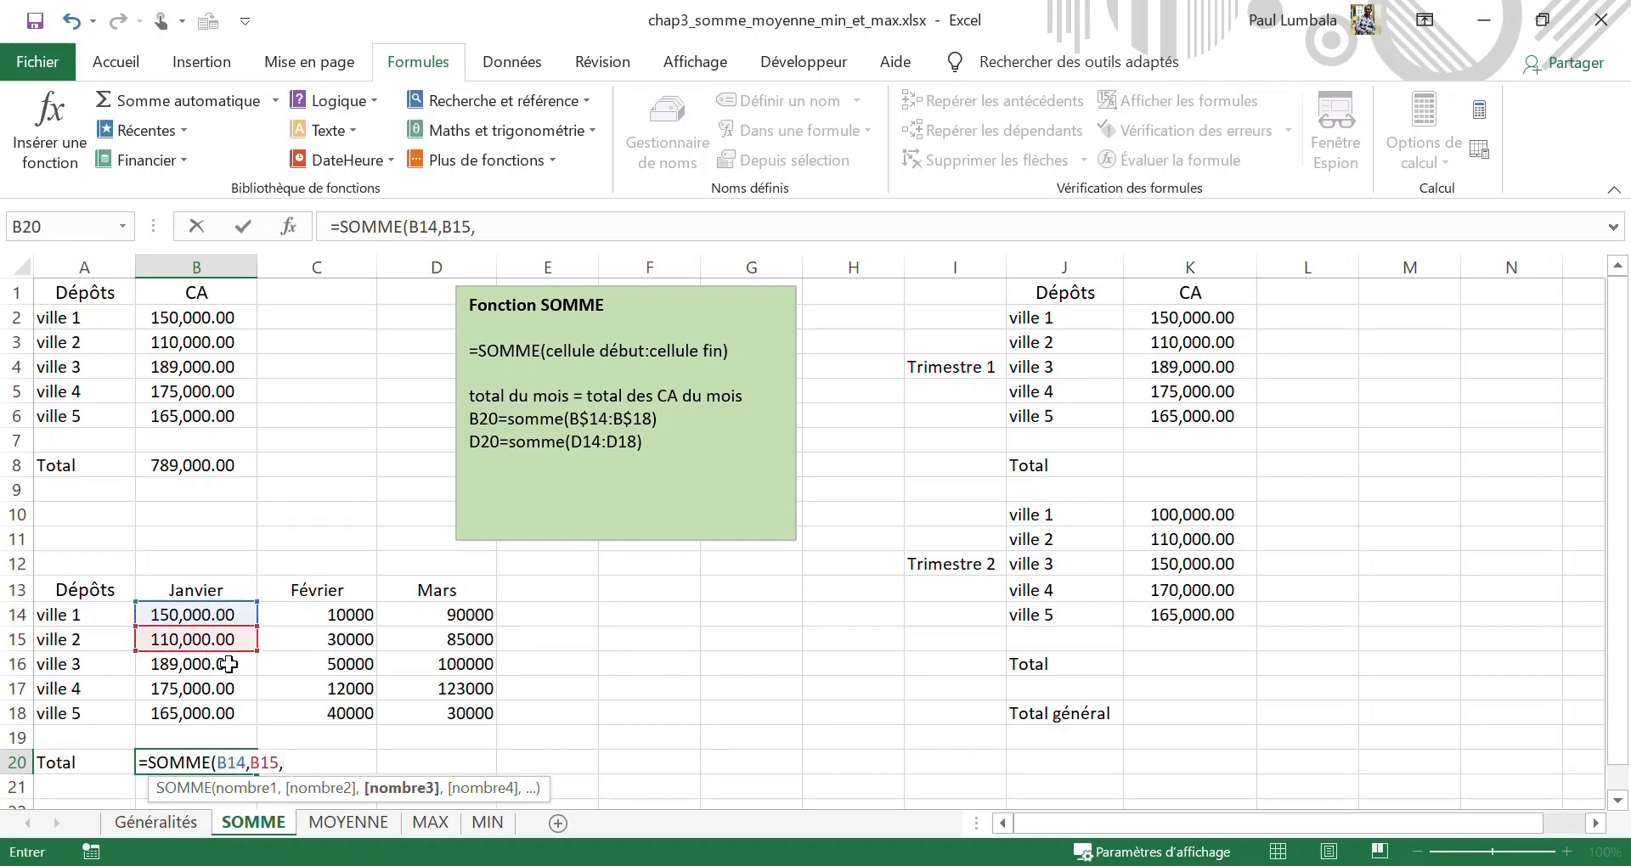
{"action": "left_click", "coordinate": [228, 665]}
{"action": "type", "text": ","}
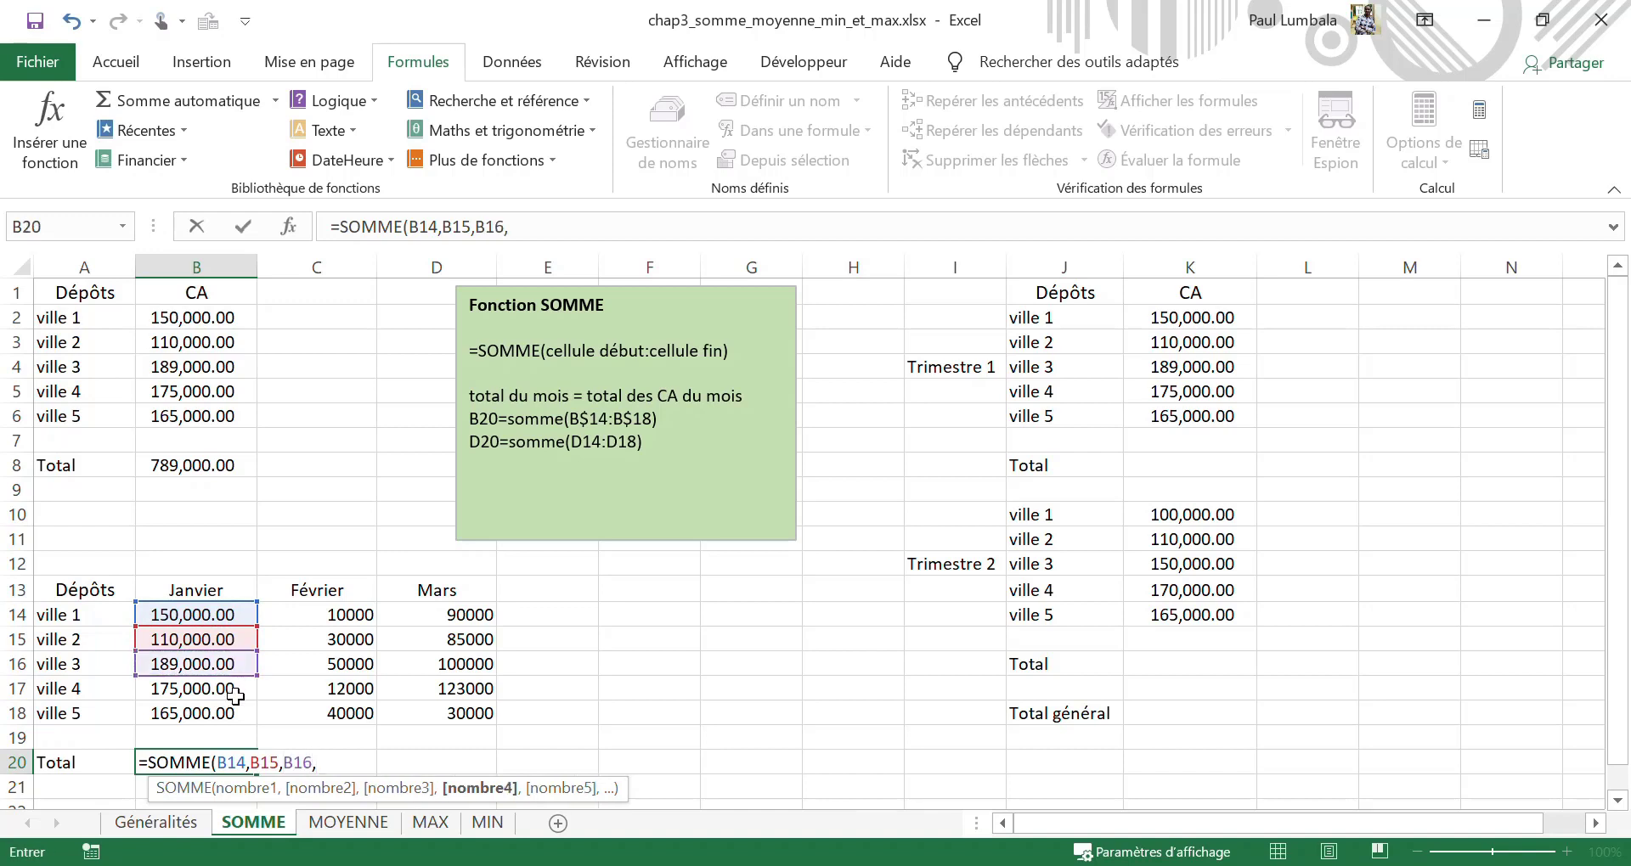
{"action": "left_click", "coordinate": [236, 694]}
{"action": "type", "text": ";"}
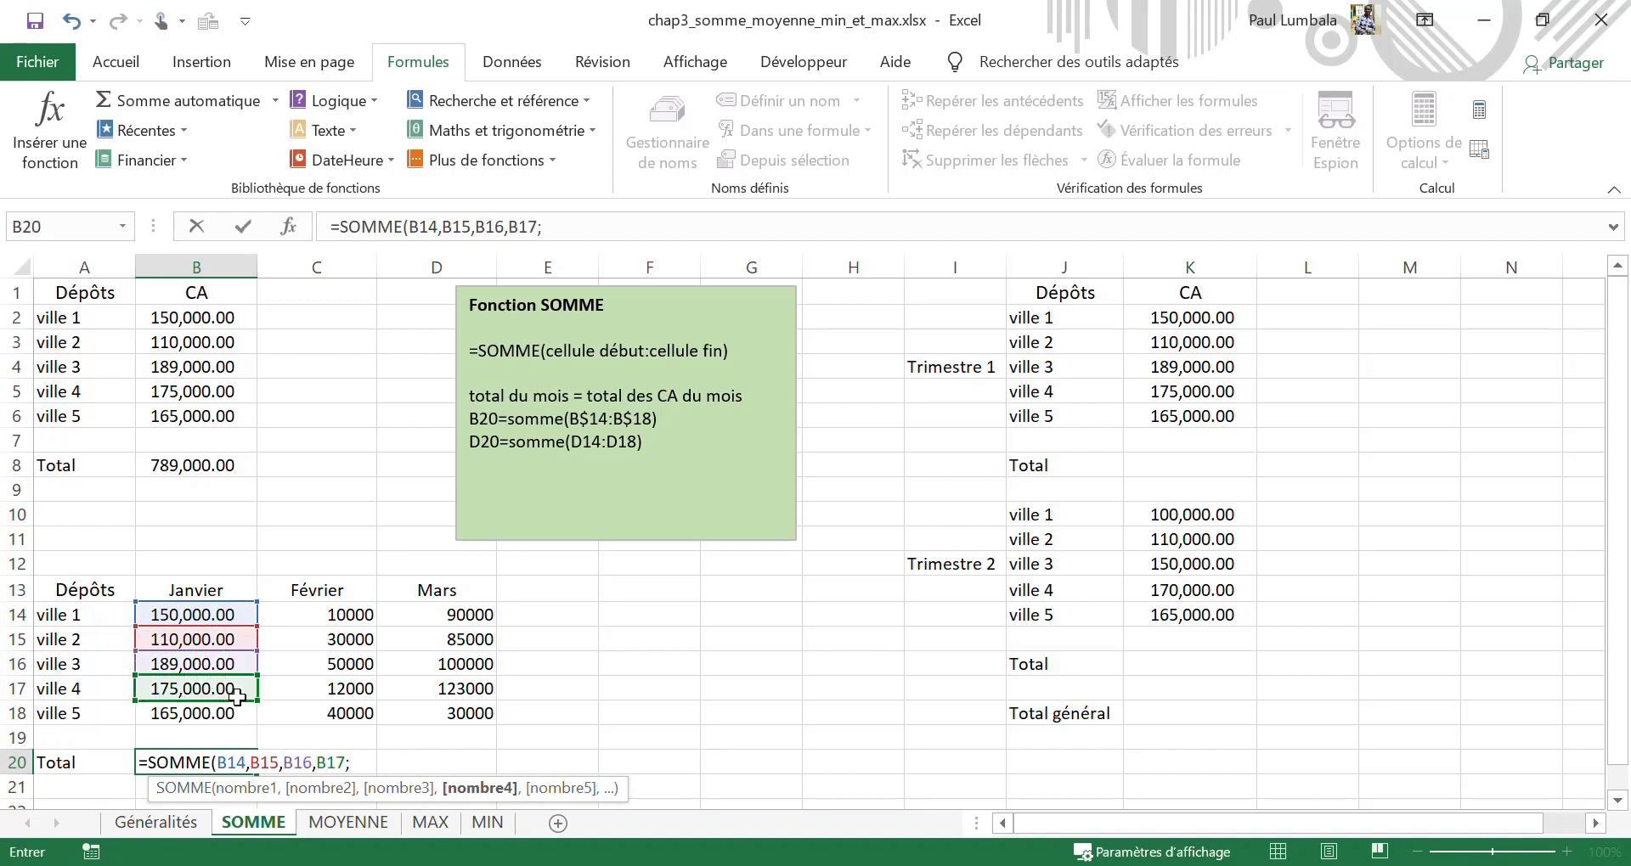
{"action": "key", "text": "BackSpace"}
{"action": "type", "text": ","}
{"action": "left_click", "coordinate": [214, 713]}
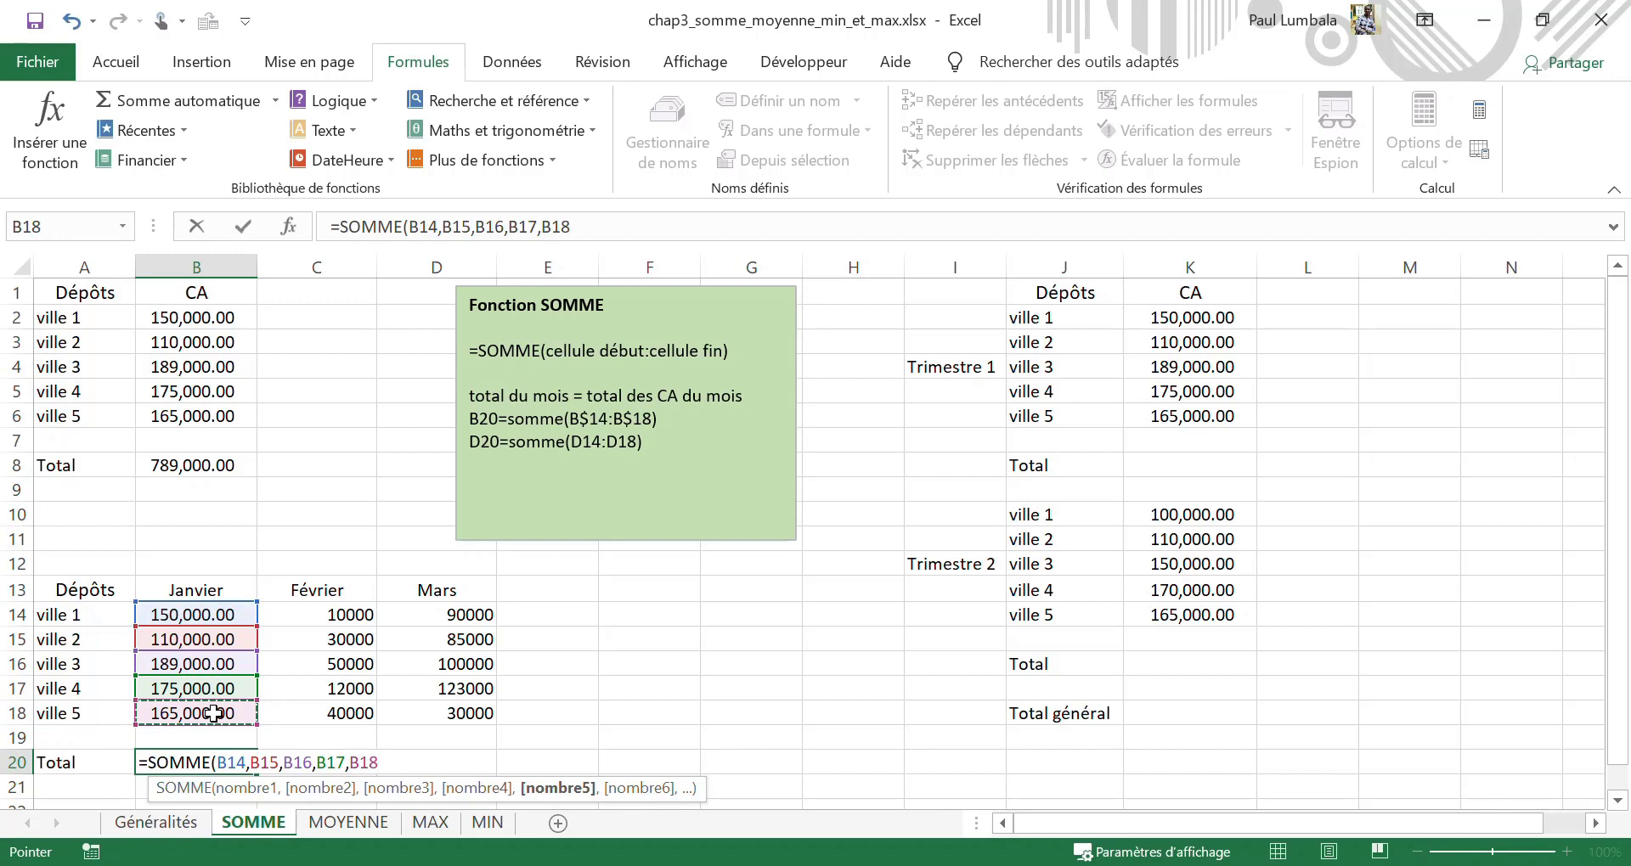
{"action": "type", "text": ")"}
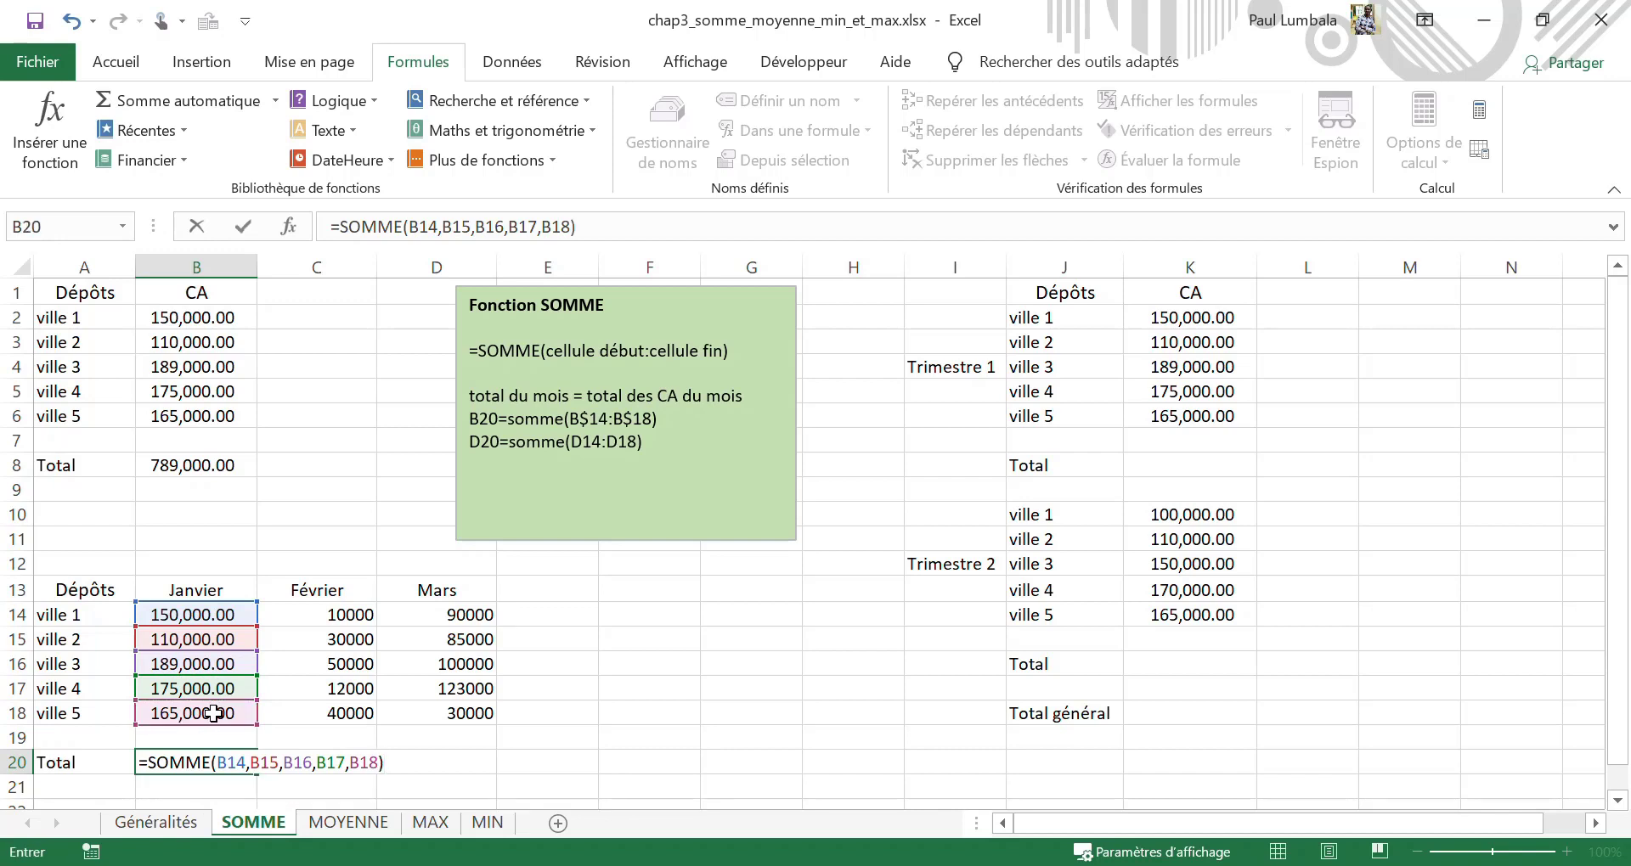
{"action": "key", "text": "Return"}
{"action": "key", "text": "Up"}
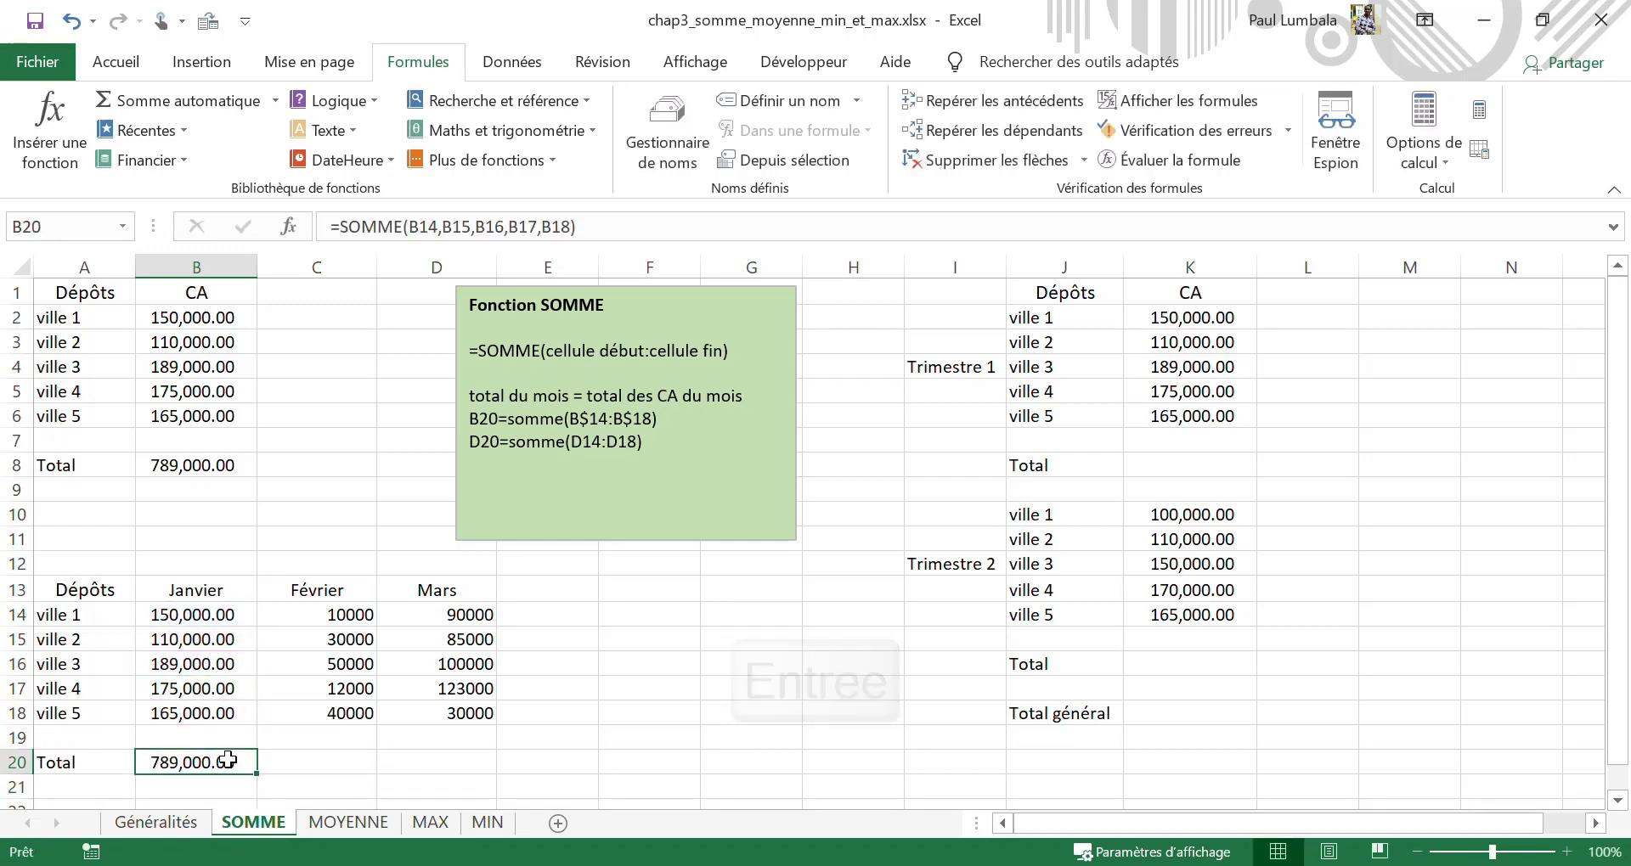
Compare the formula in B20 with the SOMME syntax in the green note, leaving the formula as it is.
{"action": "left_click", "coordinate": [600, 213]}
{"action": "left_click", "coordinate": [387, 223]}
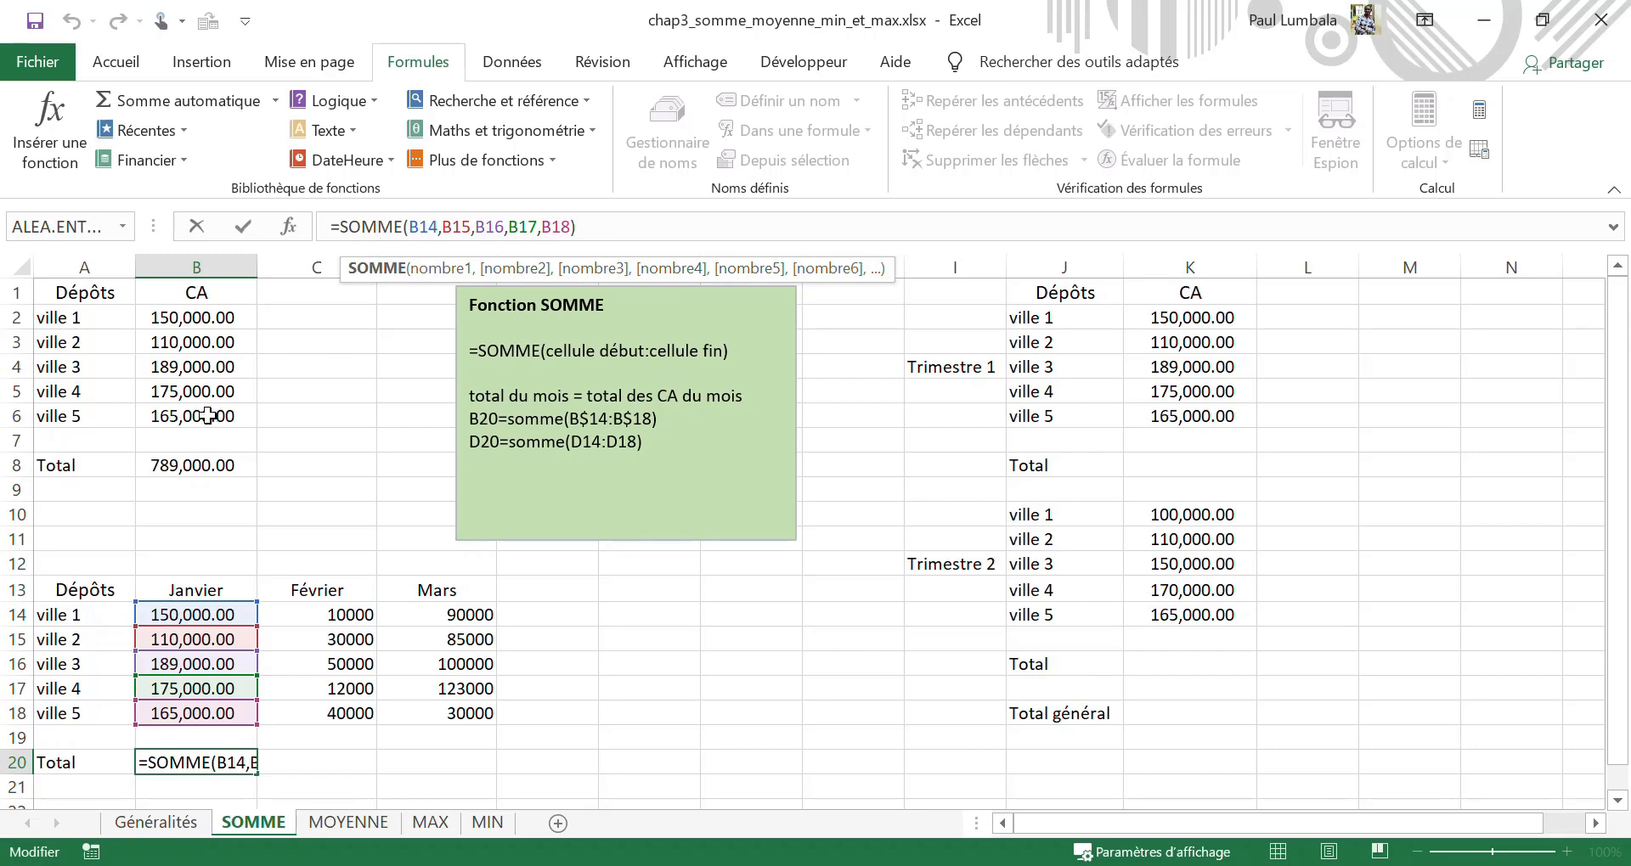
{"action": "left_click_drag", "start_coordinate": [547, 350], "coordinate": [724, 352]}
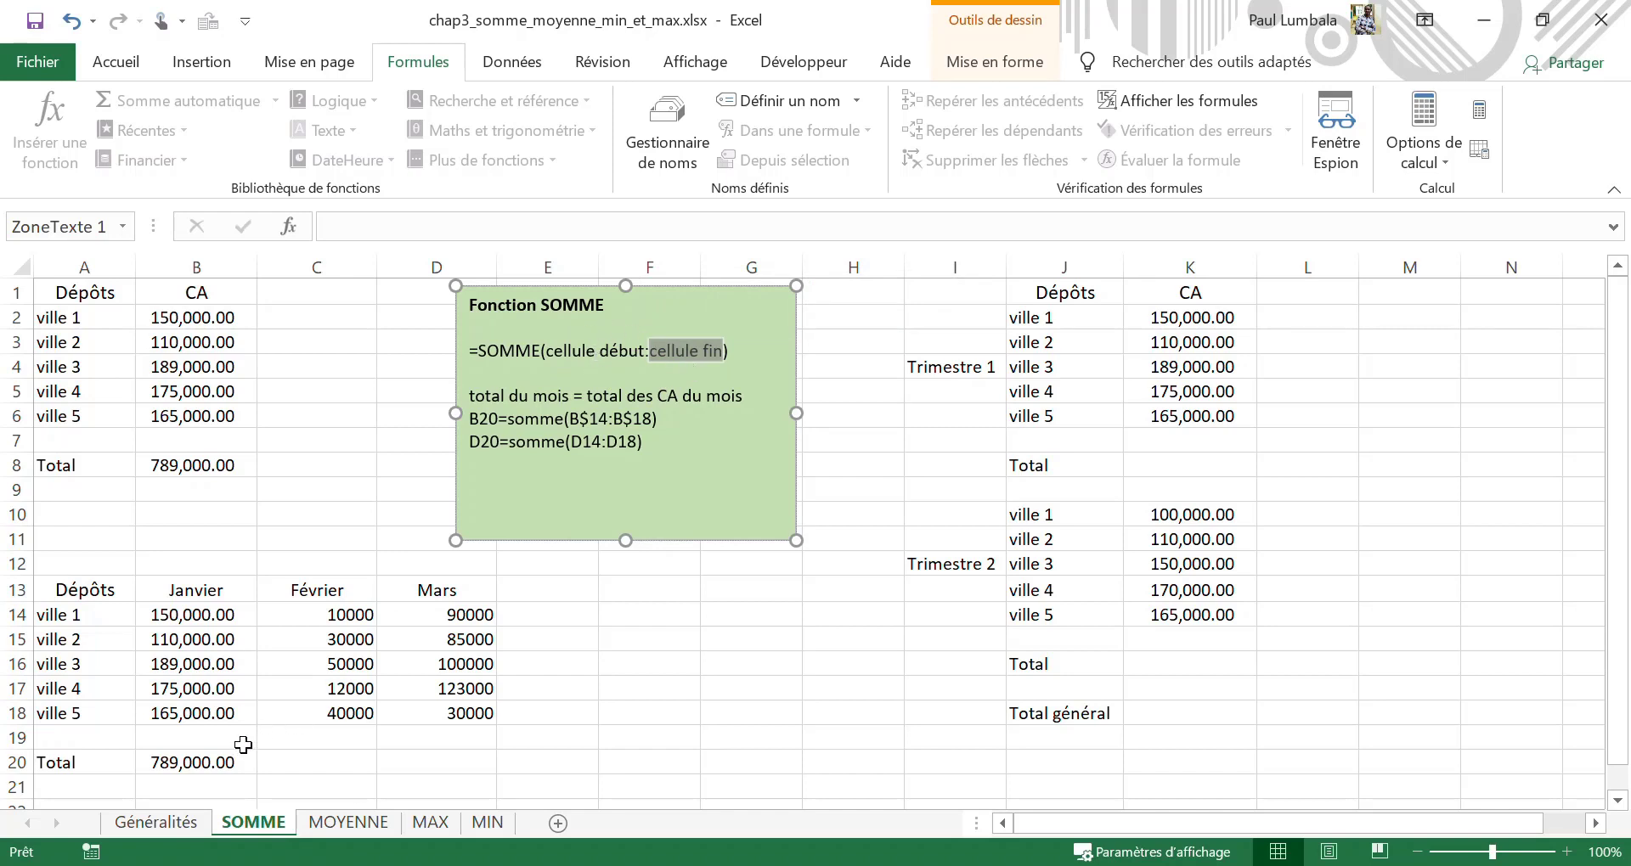
{"action": "left_click", "coordinate": [212, 760]}
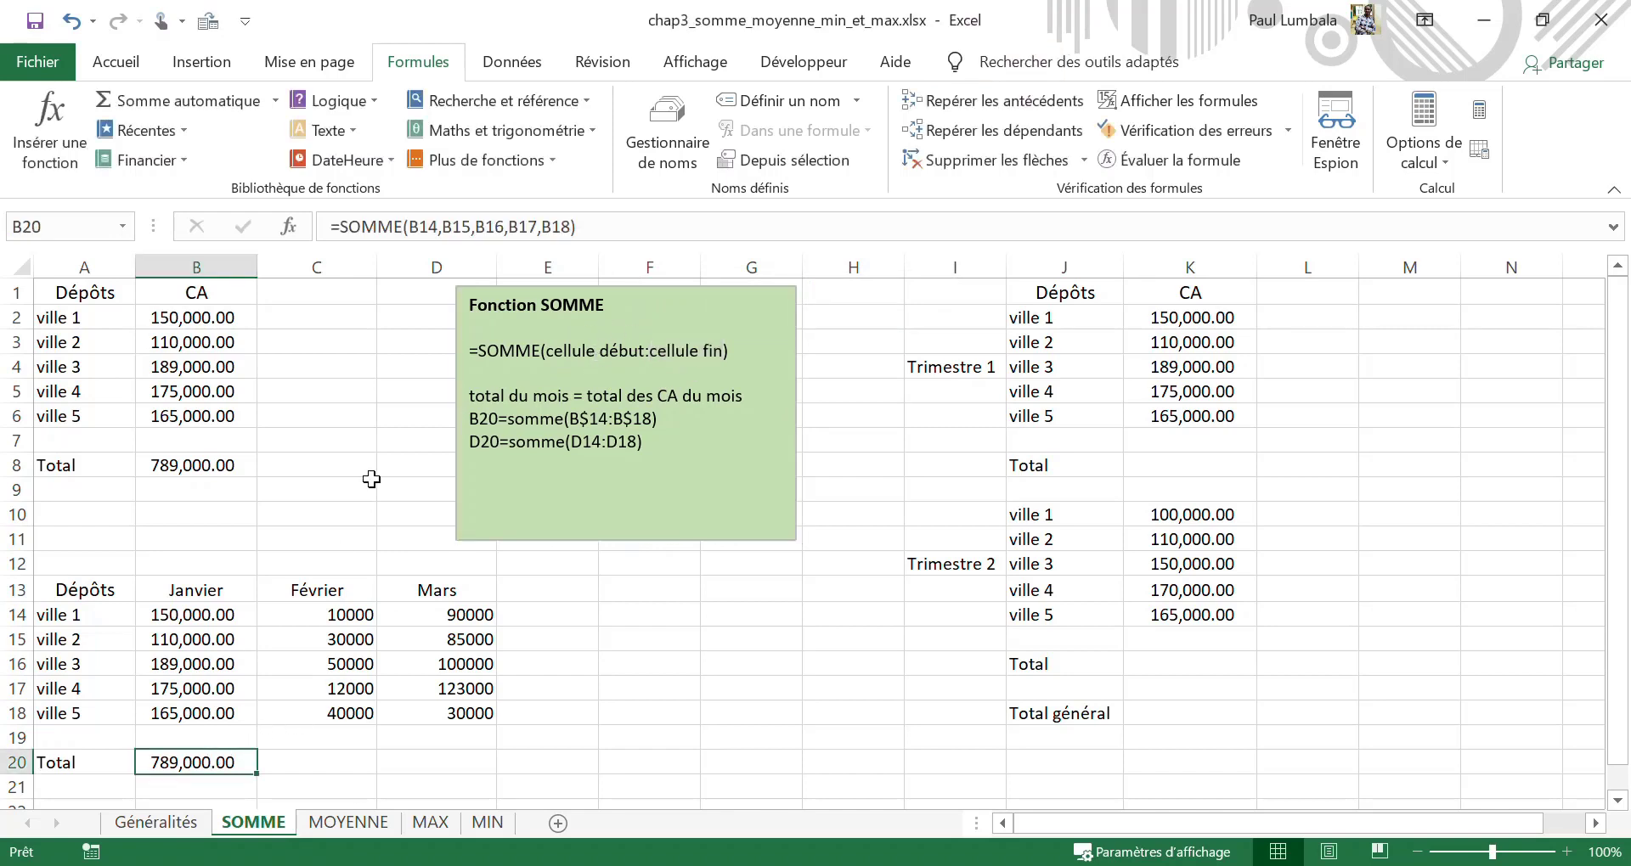
{"action": "left_click", "coordinate": [386, 225]}
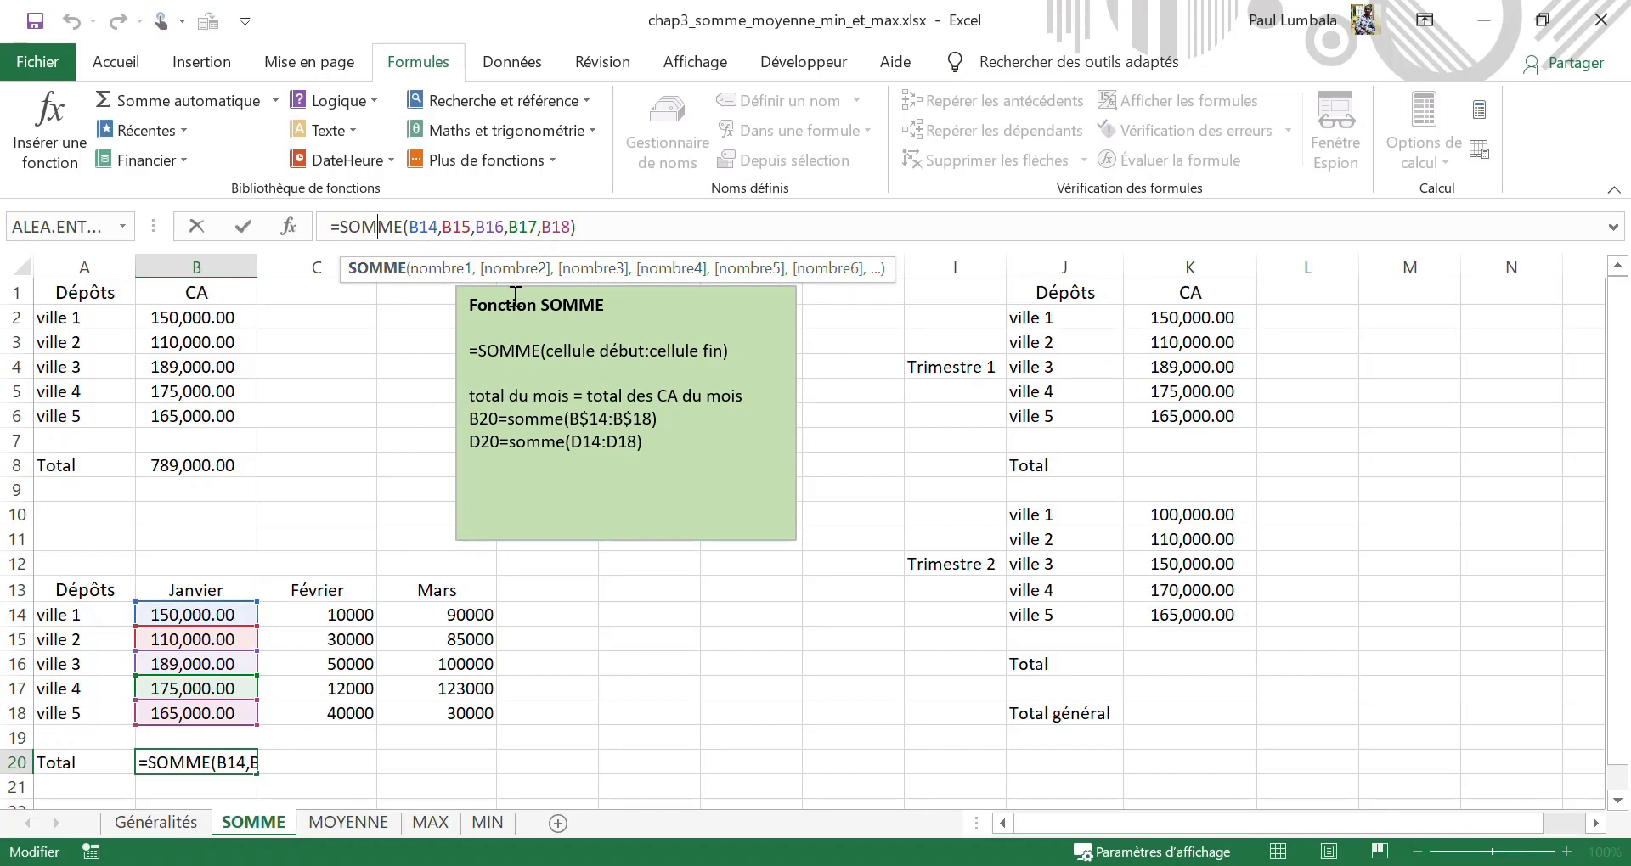
{"action": "key", "text": "Return"}
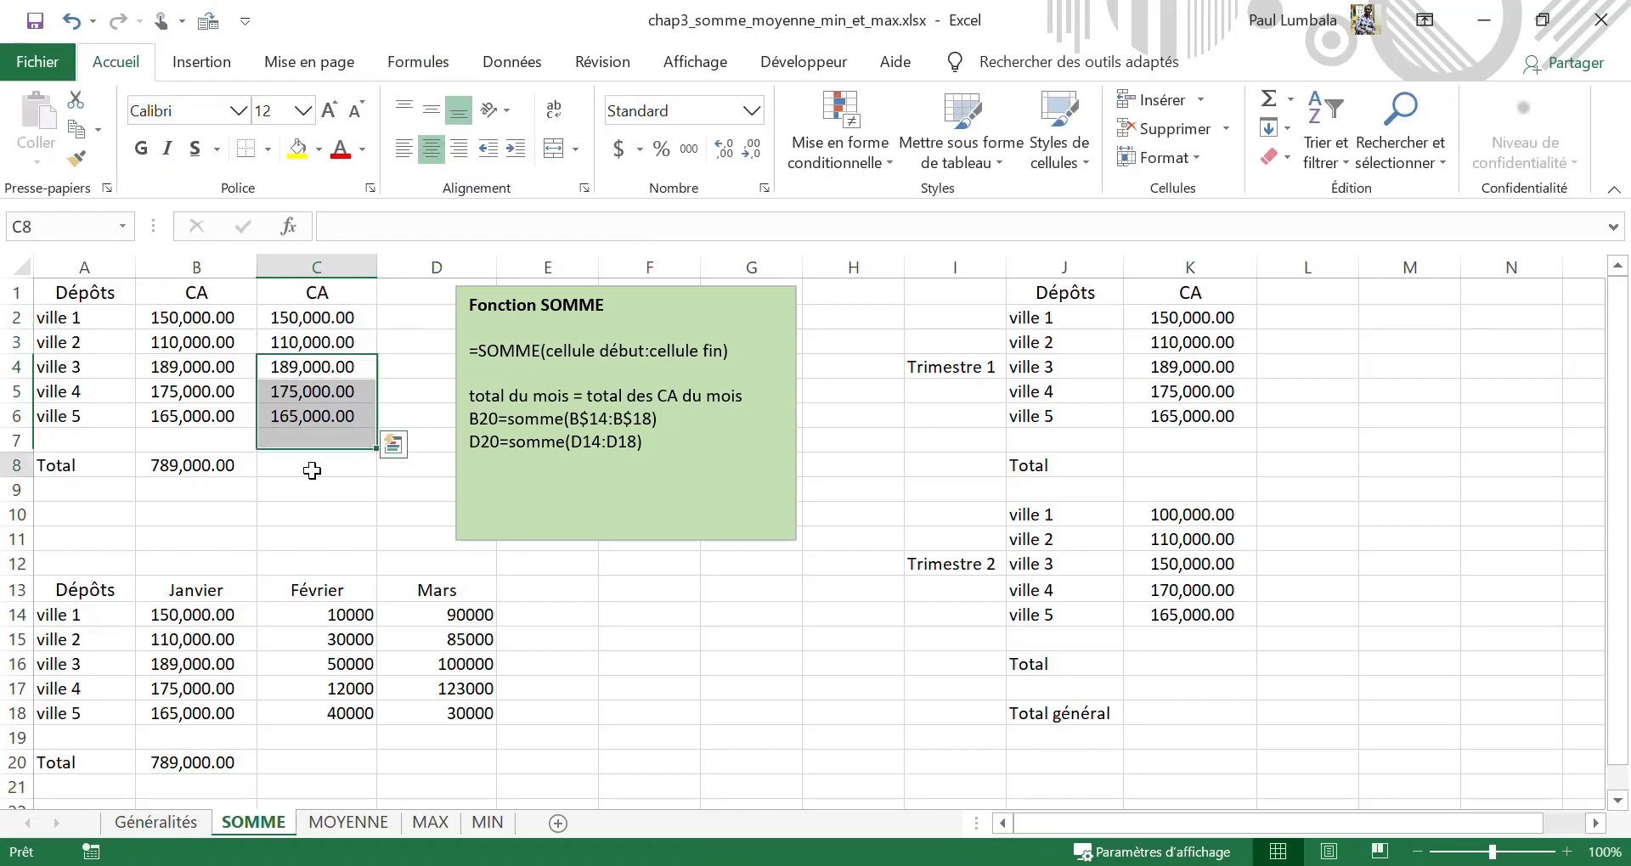
Enlarge the sheet view to 130% and total the CA values C2:C6 in cell C8 with the automatic sum.
{"action": "left_click", "coordinate": [313, 470]}
{"action": "scroll", "coordinate": [312, 471], "scroll_direction": "up", "scroll_amount": 1}
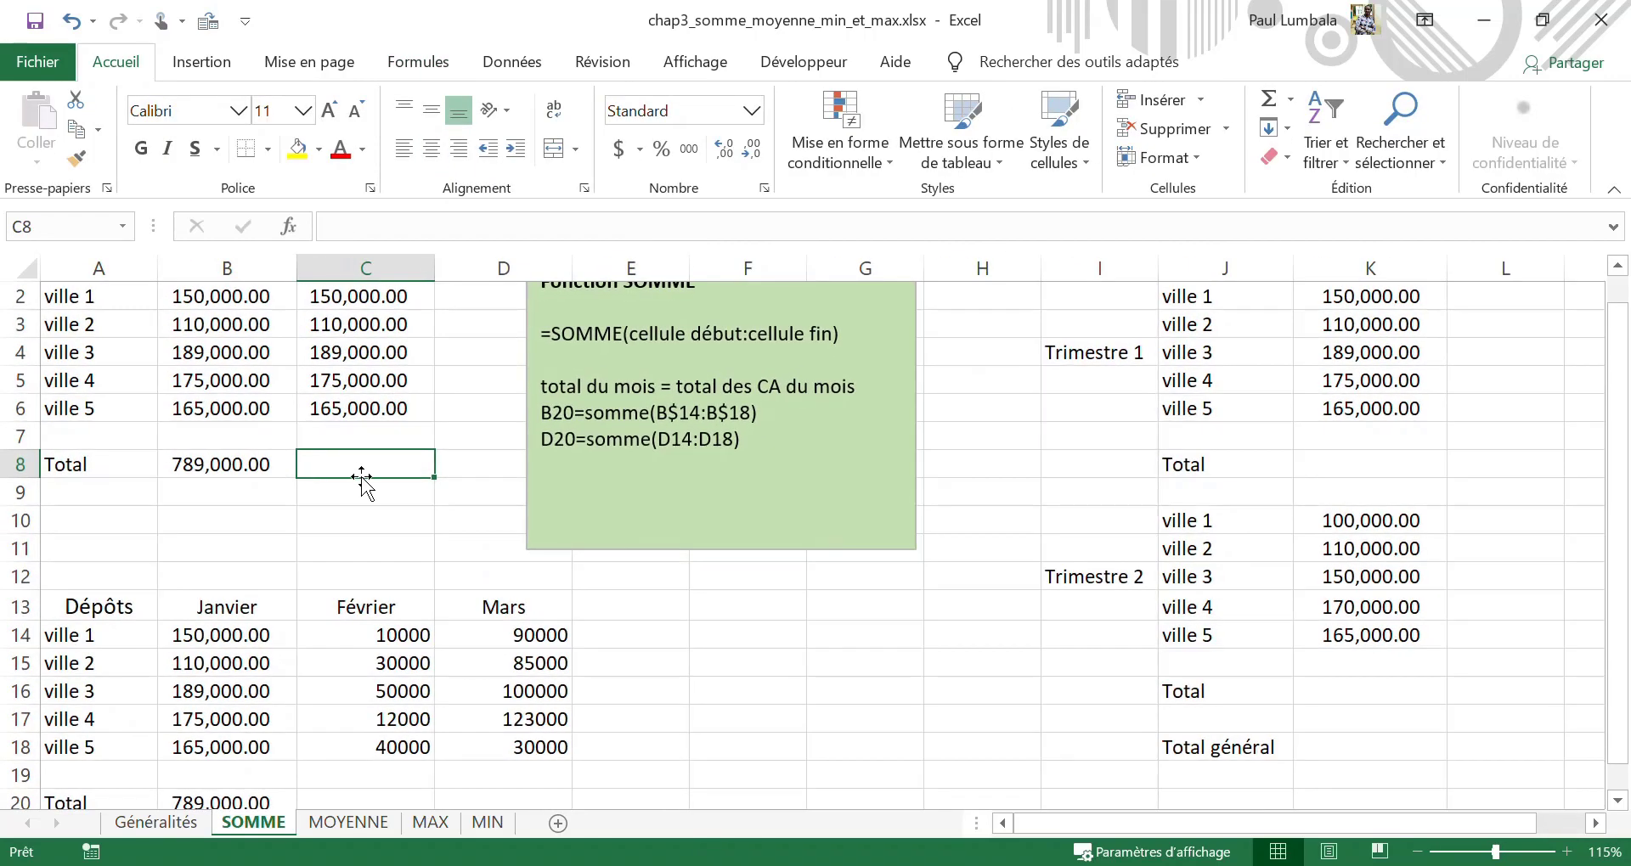
{"action": "scroll", "coordinate": [319, 458], "scroll_direction": "up", "scroll_amount": 1}
{"action": "left_click", "coordinate": [317, 437]}
{"action": "scroll", "coordinate": [316, 436], "scroll_direction": "up", "scroll_amount": 1}
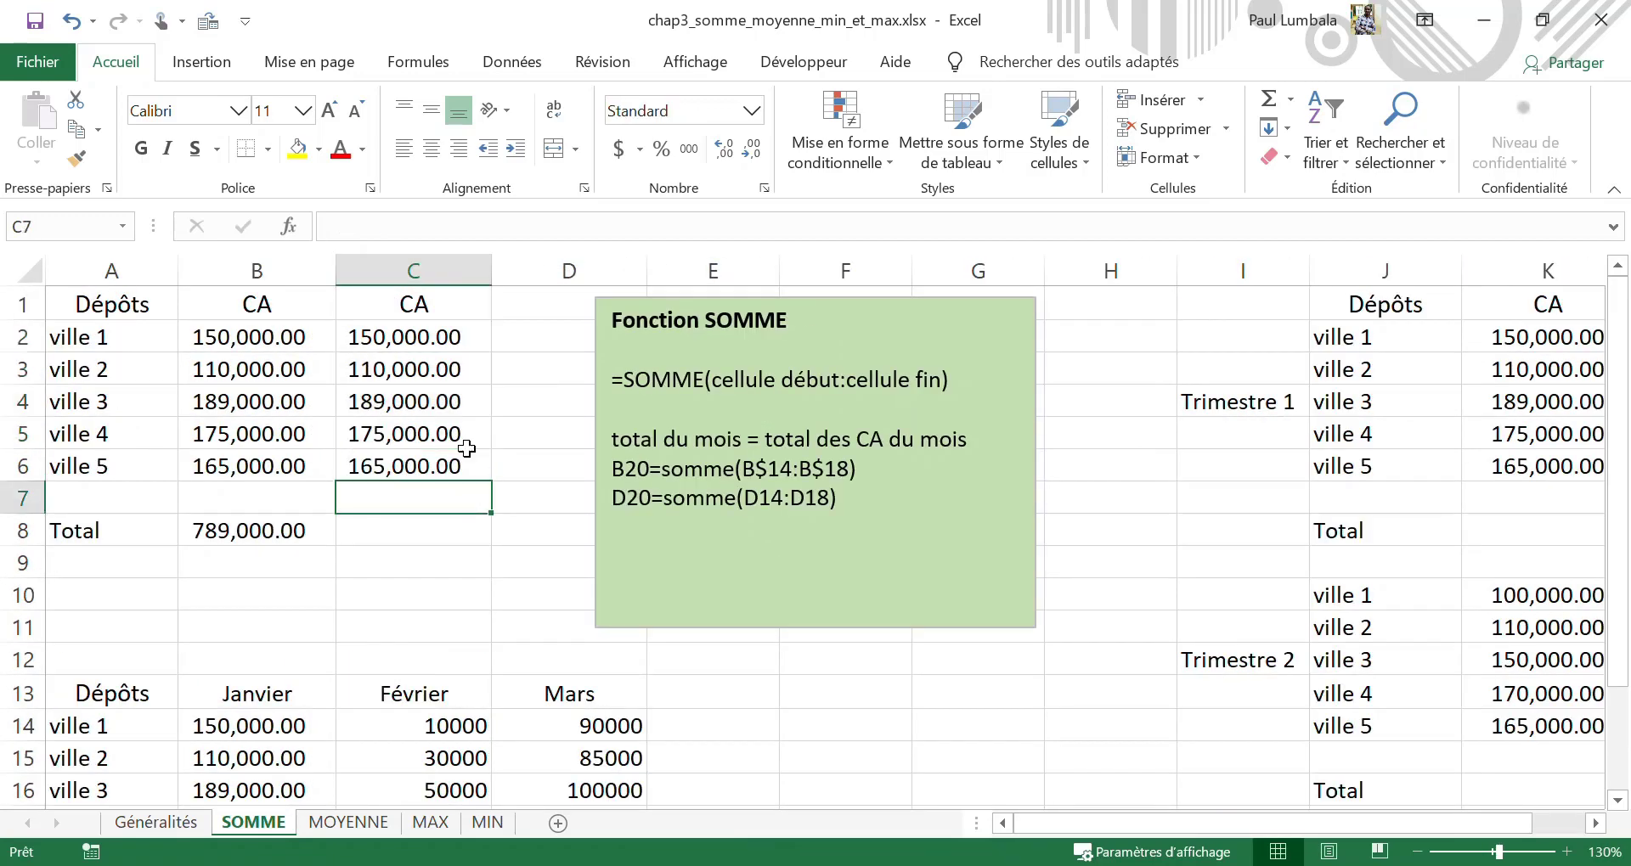
{"action": "left_click", "coordinate": [411, 336]}
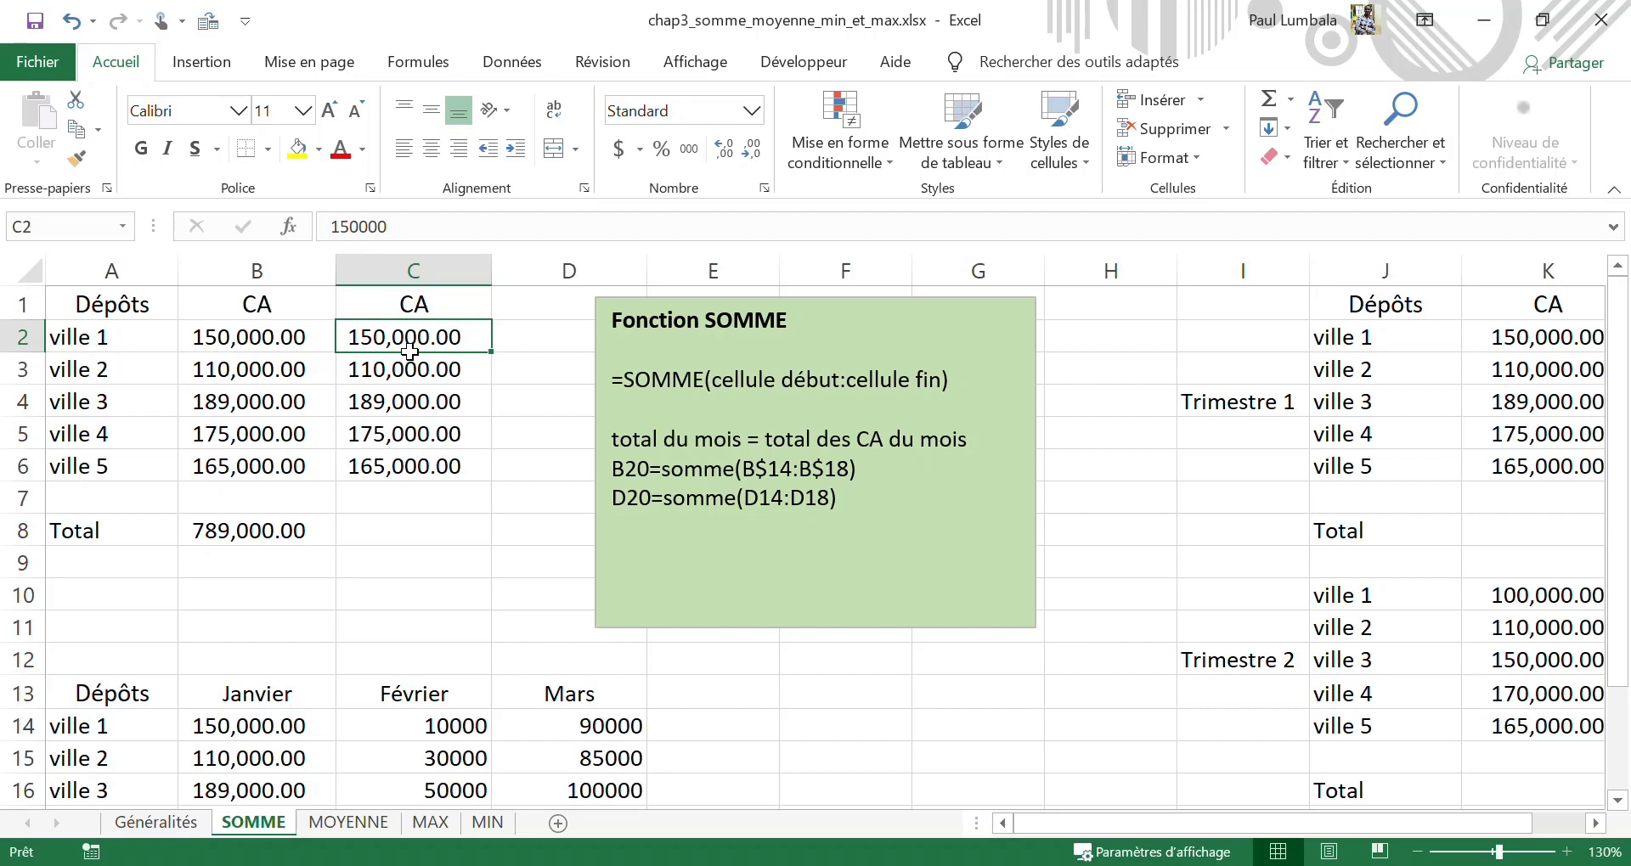
{"action": "left_click_drag", "start_coordinate": [409, 350], "coordinate": [406, 522]}
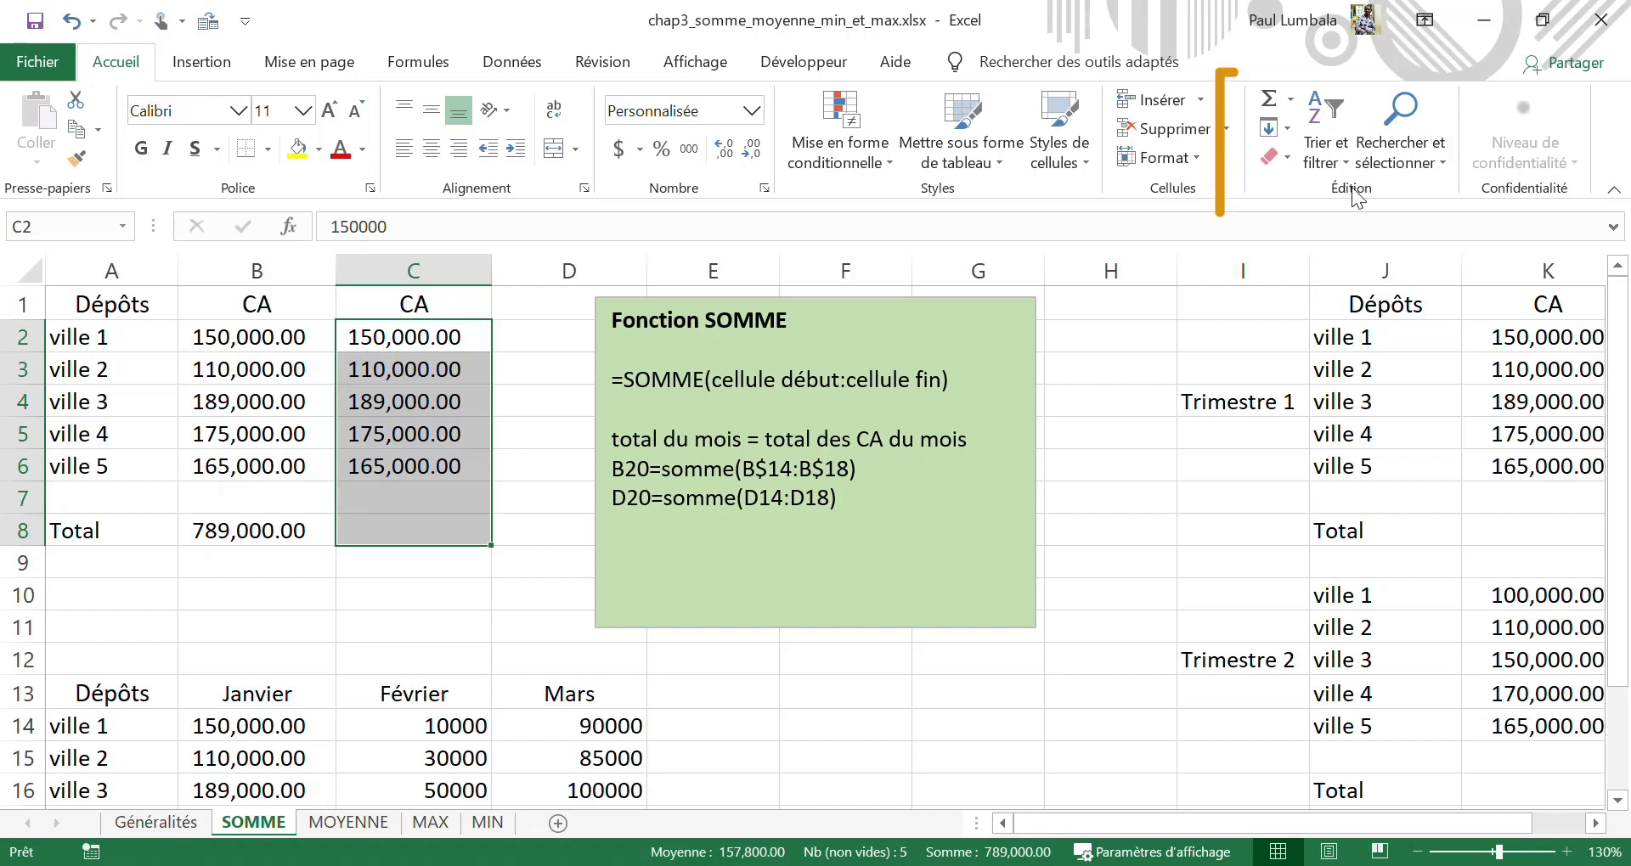
{"action": "left_click", "coordinate": [1291, 101]}
{"action": "left_click", "coordinate": [1302, 134]}
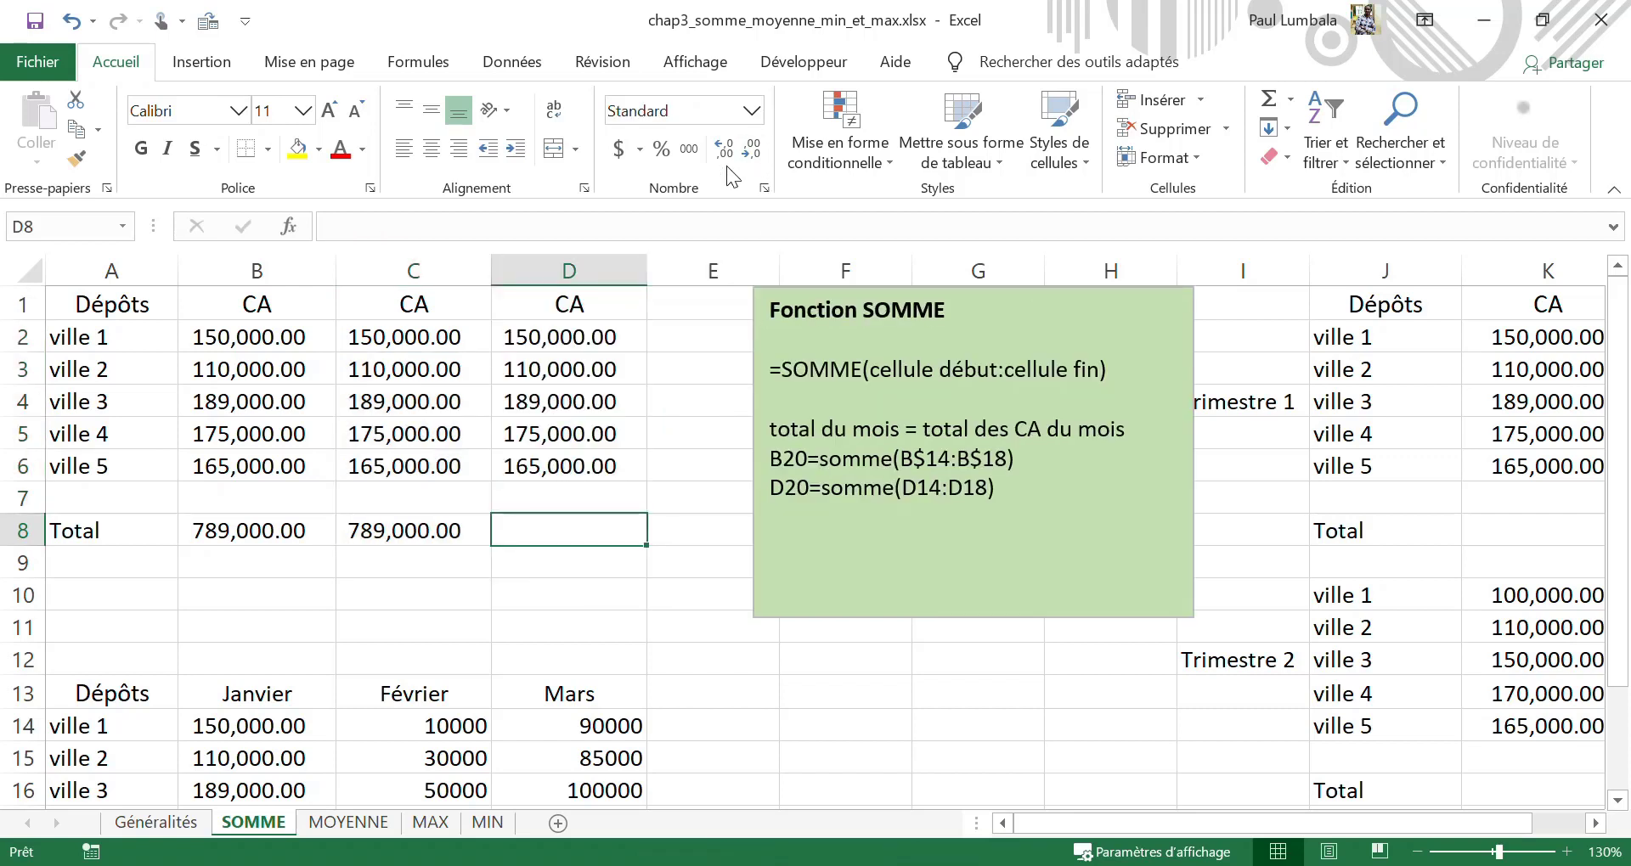
Start a total in cell D8 with the function wizard, searching for "somme" and choosing the SOMME function.
{"action": "left_click_drag", "start_coordinate": [550, 333], "coordinate": [553, 471]}
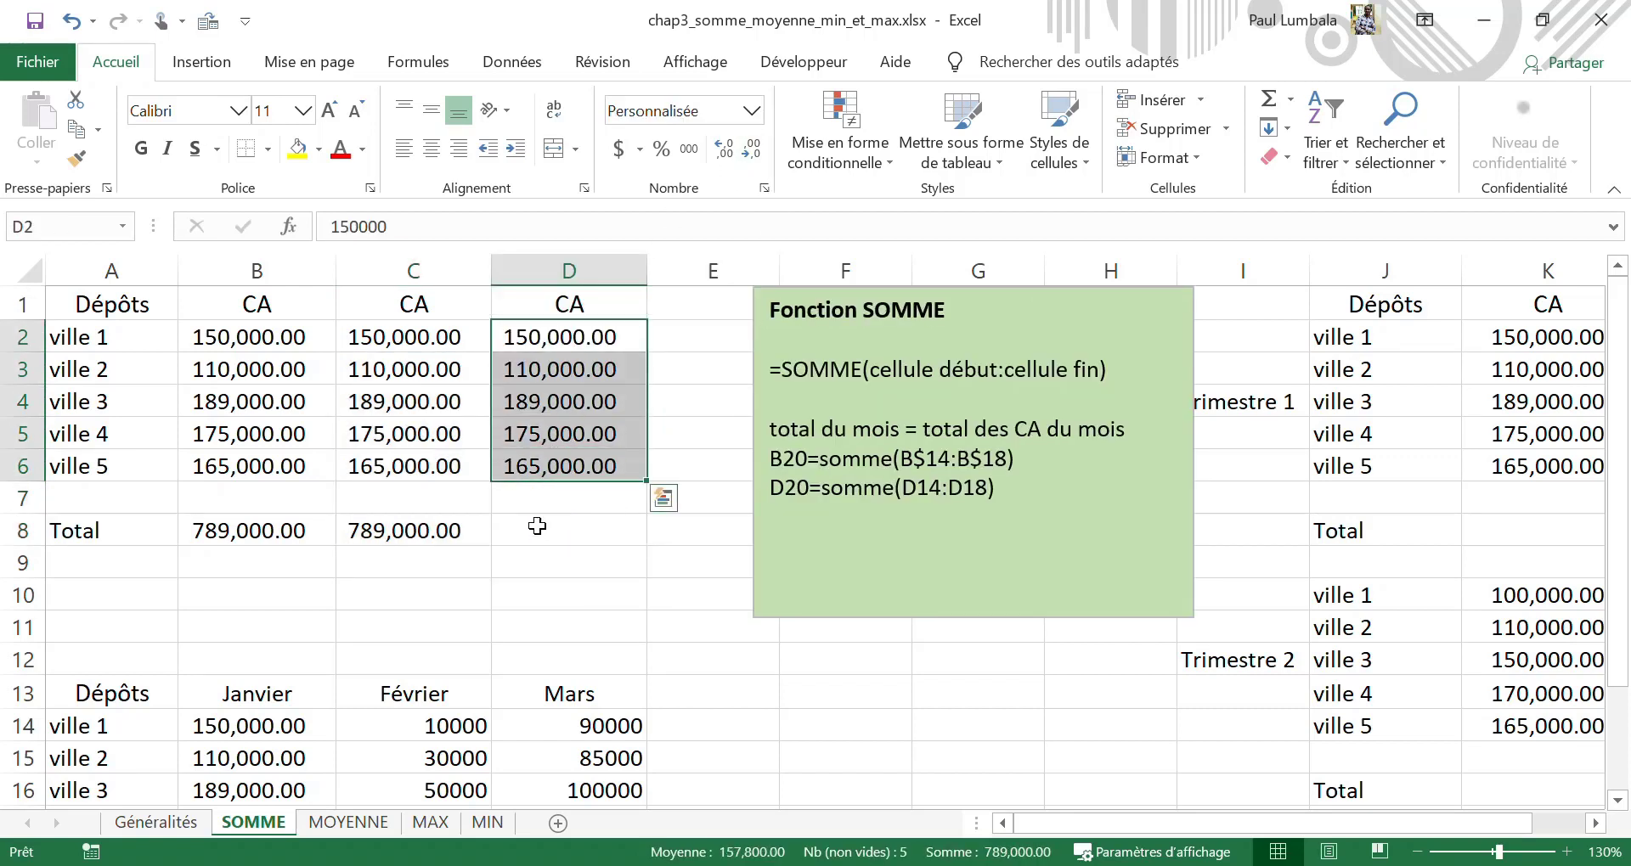
{"action": "left_click", "coordinate": [536, 527]}
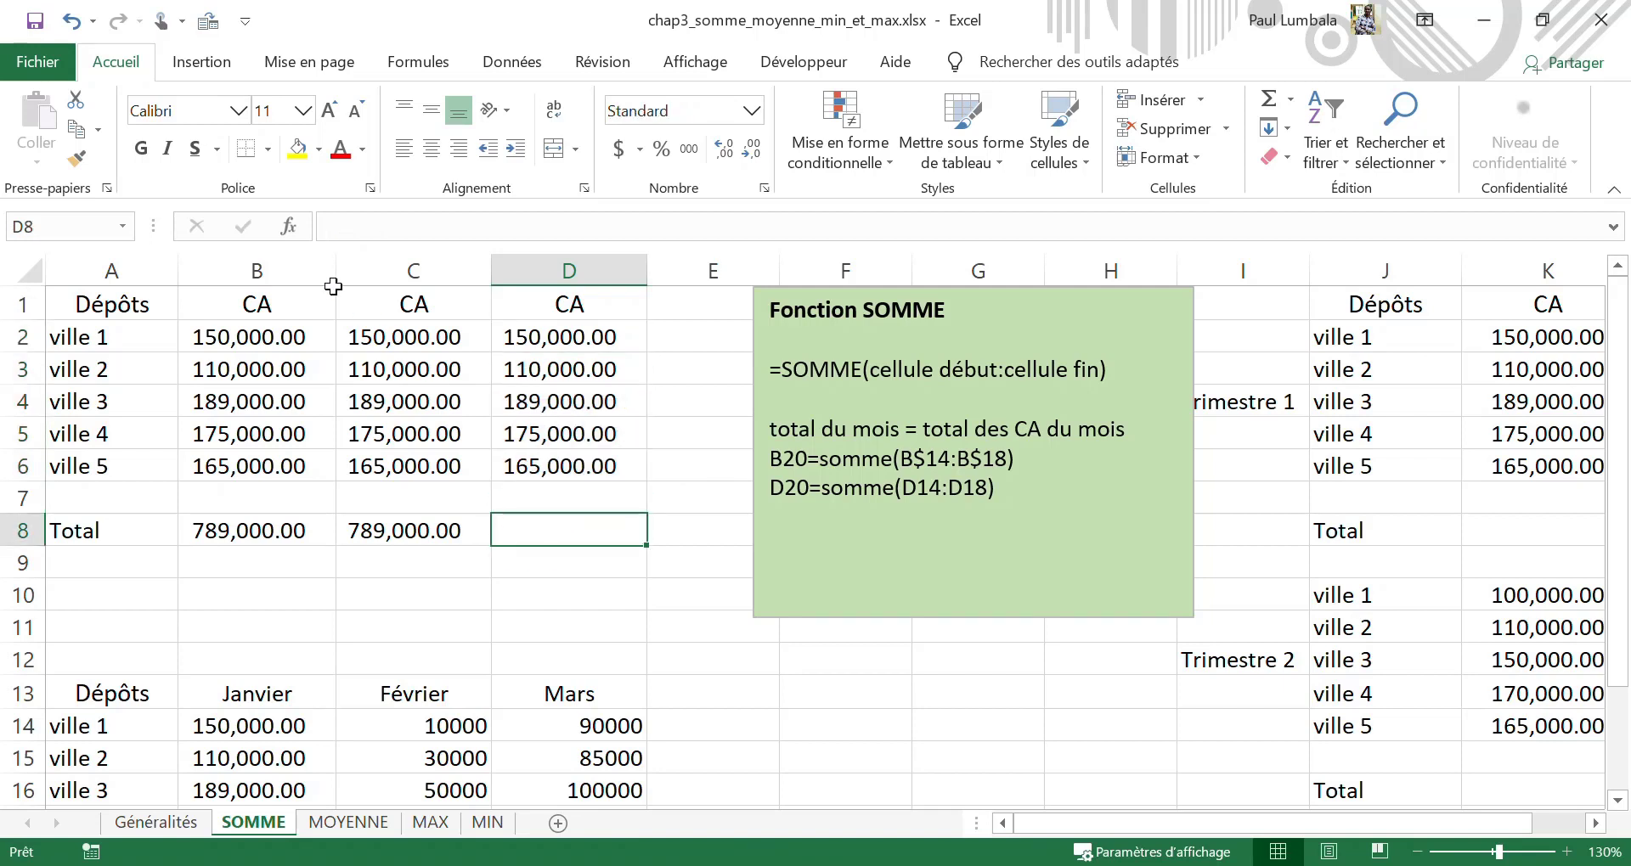
{"action": "left_click", "coordinate": [289, 228]}
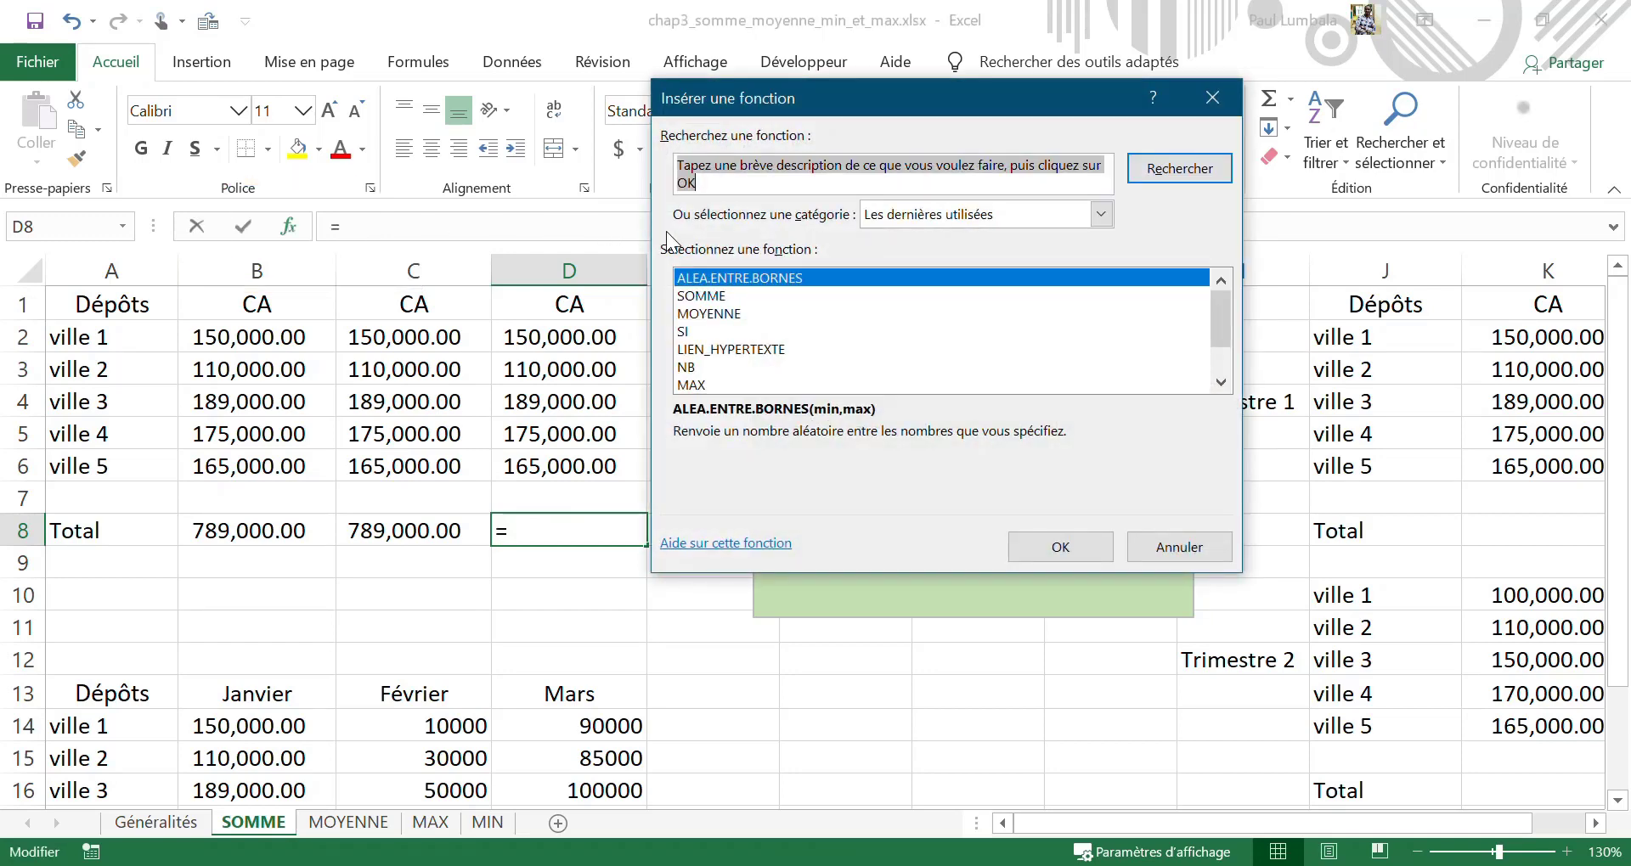
{"action": "key", "text": "Delete"}
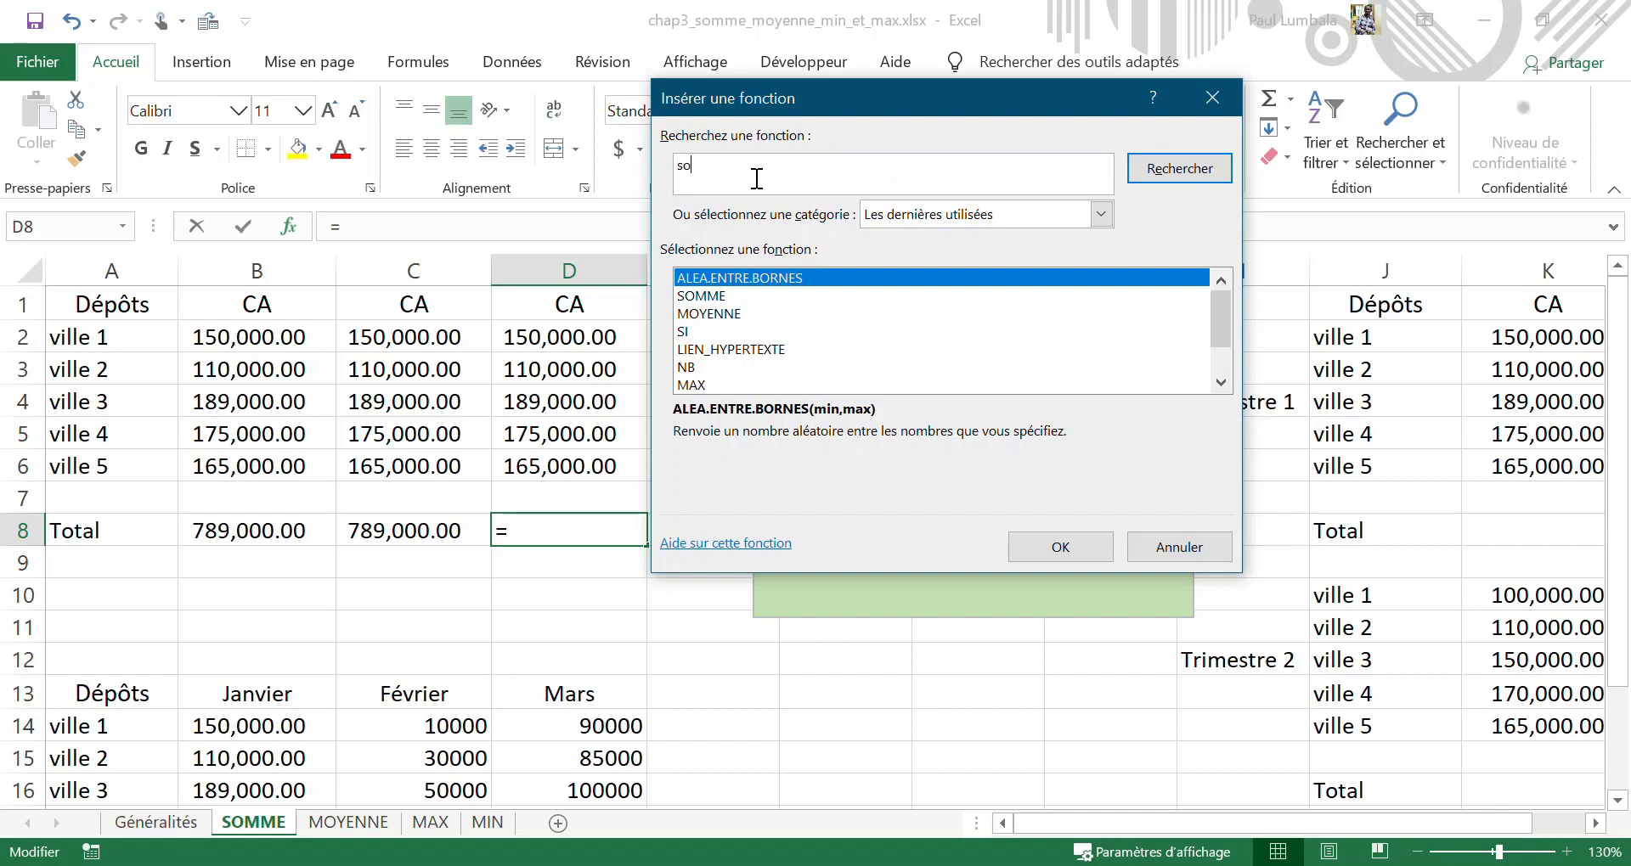
{"action": "key", "text": "Return"}
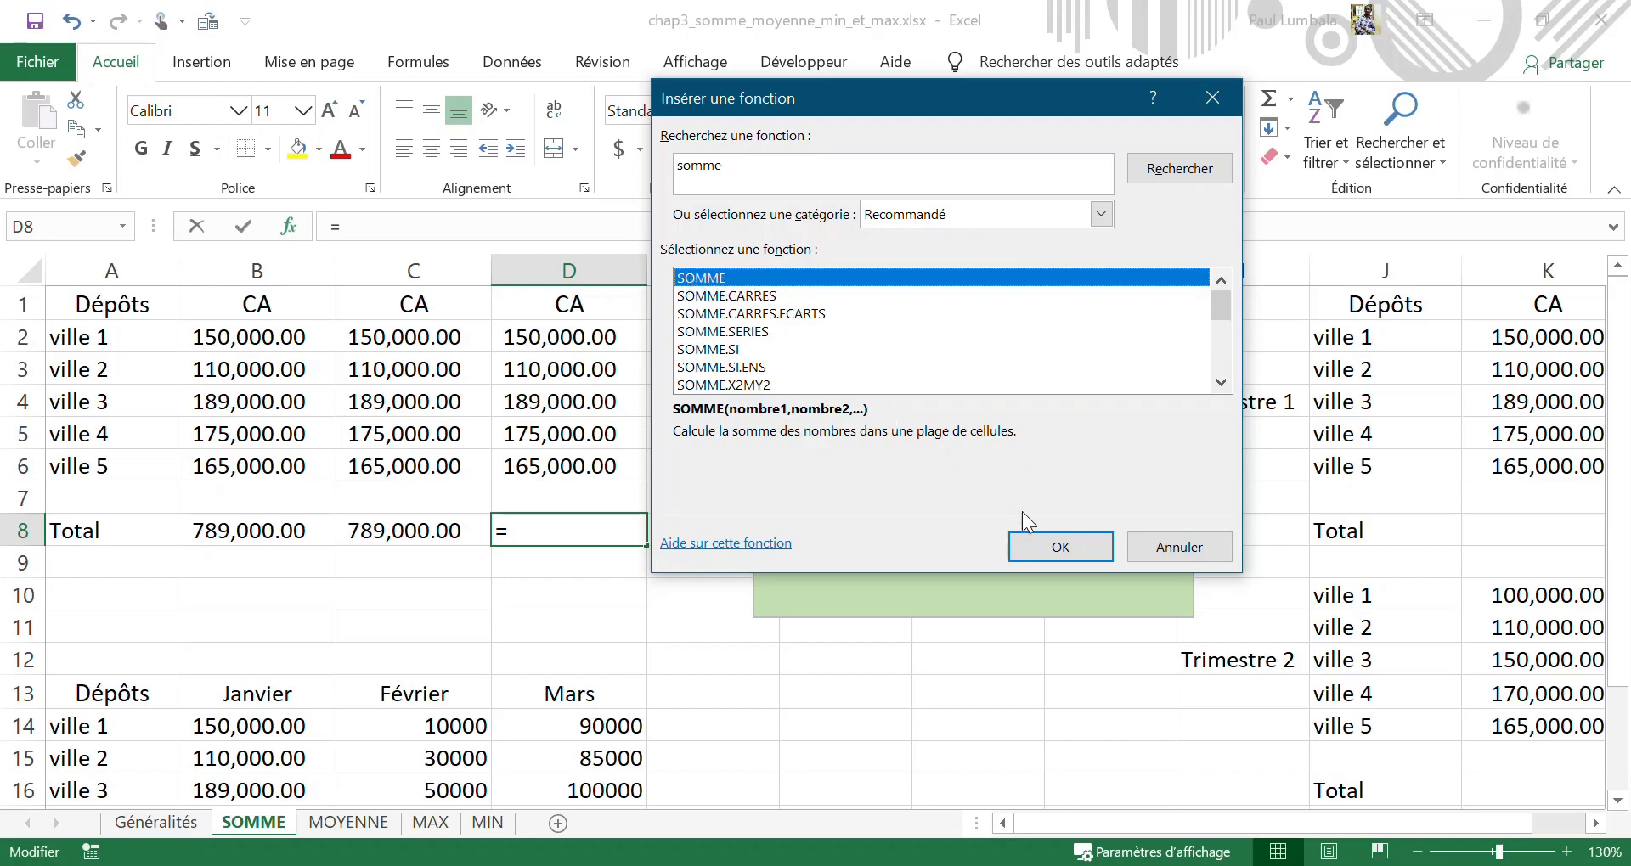
{"action": "left_click", "coordinate": [1059, 546]}
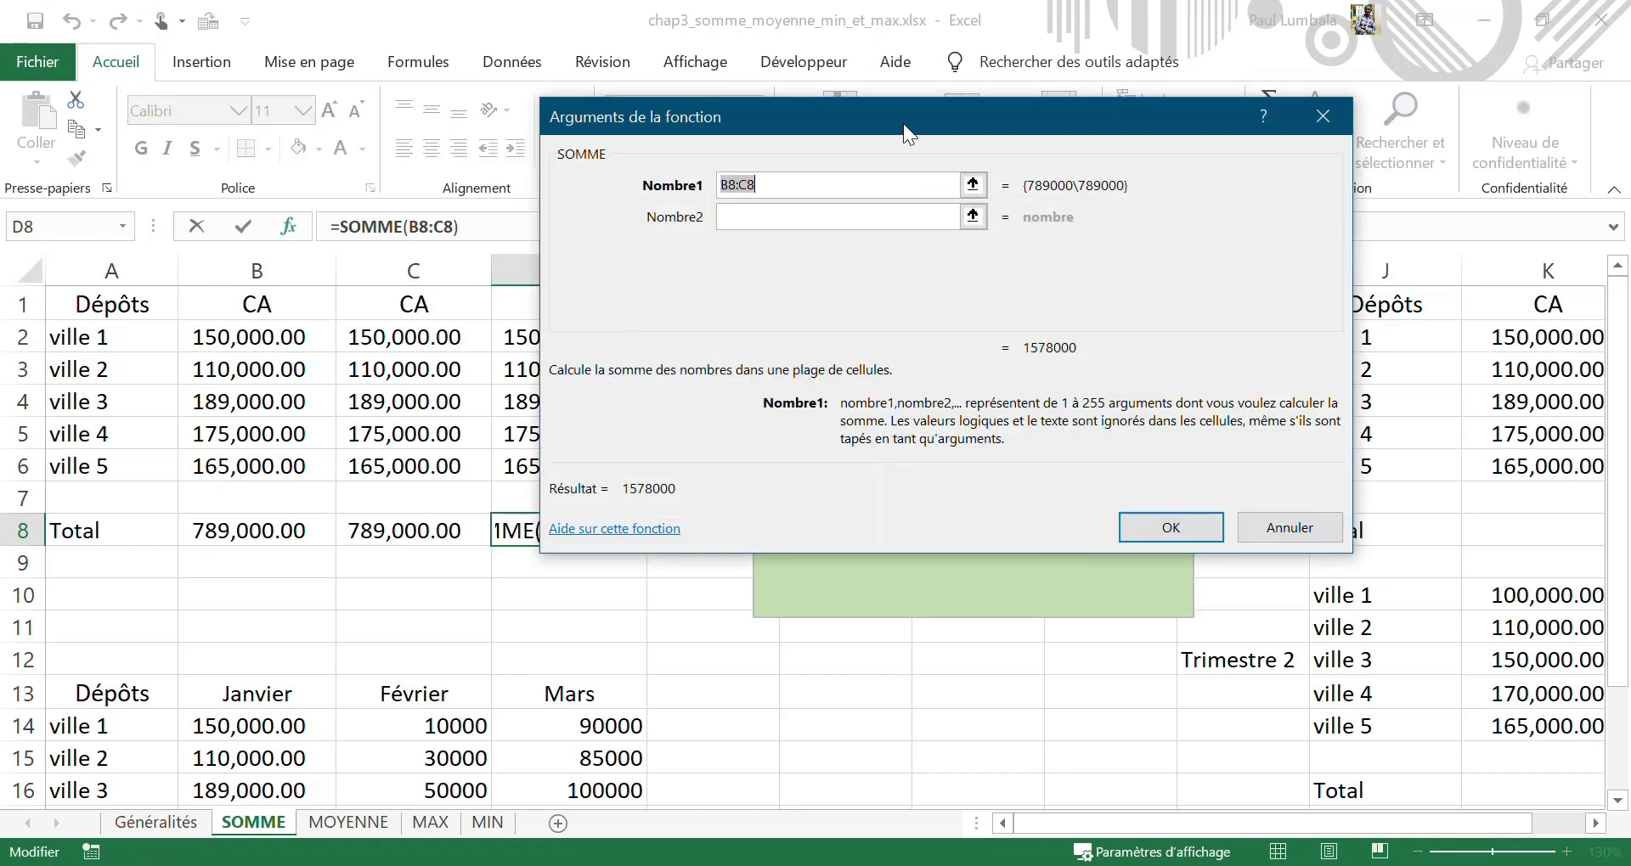
Replace the proposed Nombre1 argument with the CA range D2:D6 and confirm the SOMME function for cell D8.
{"action": "left_click_drag", "start_coordinate": [904, 124], "coordinate": [1095, 179]}
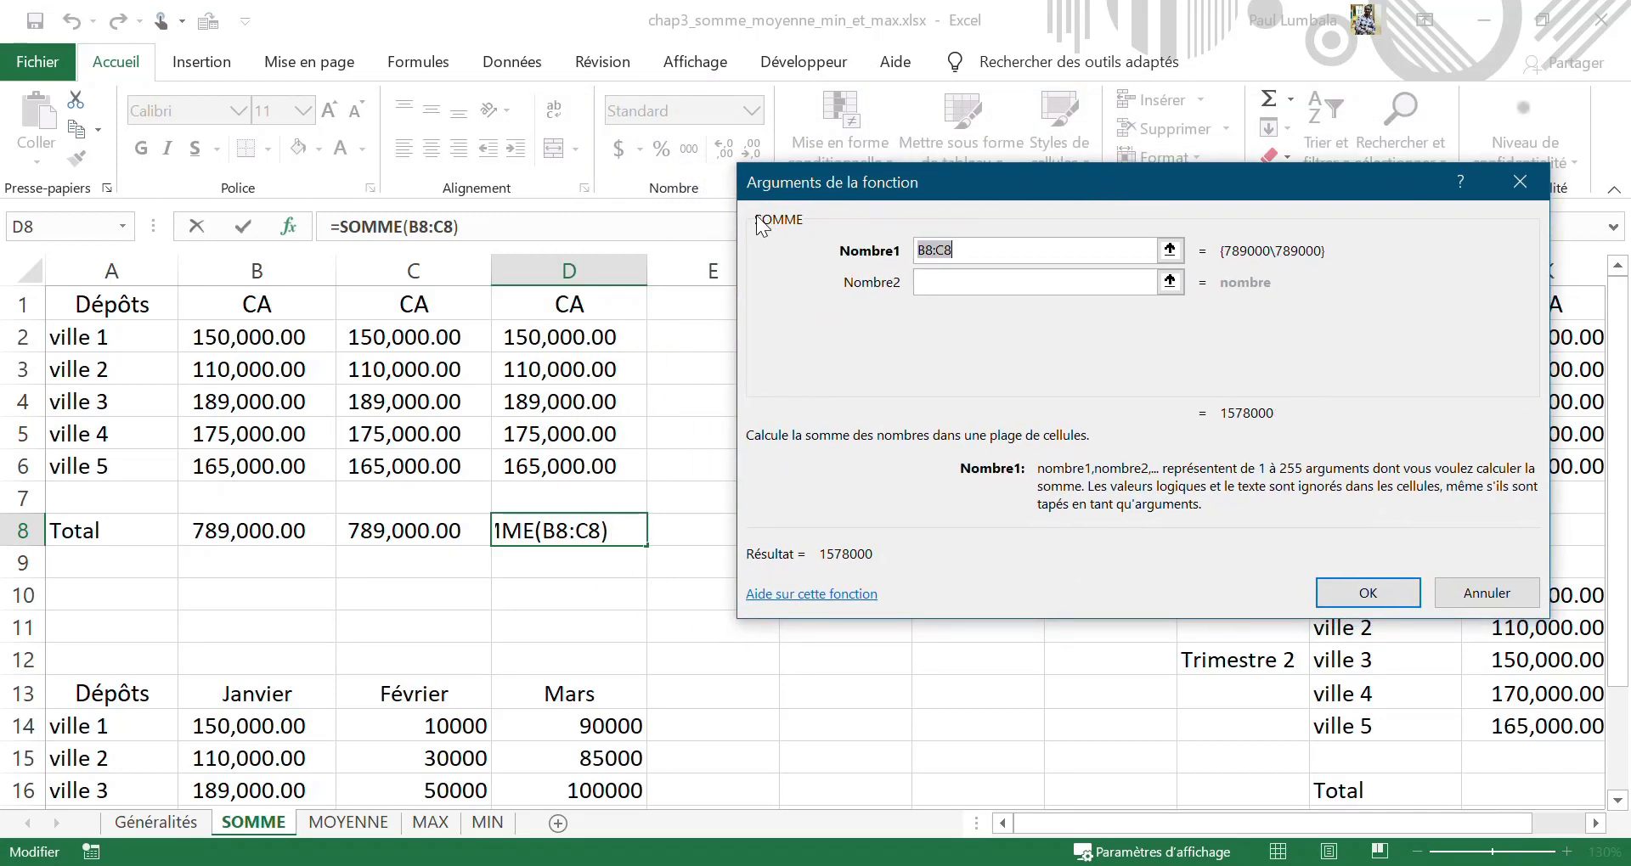
{"action": "left_click_drag", "start_coordinate": [905, 182], "coordinate": [841, 174]}
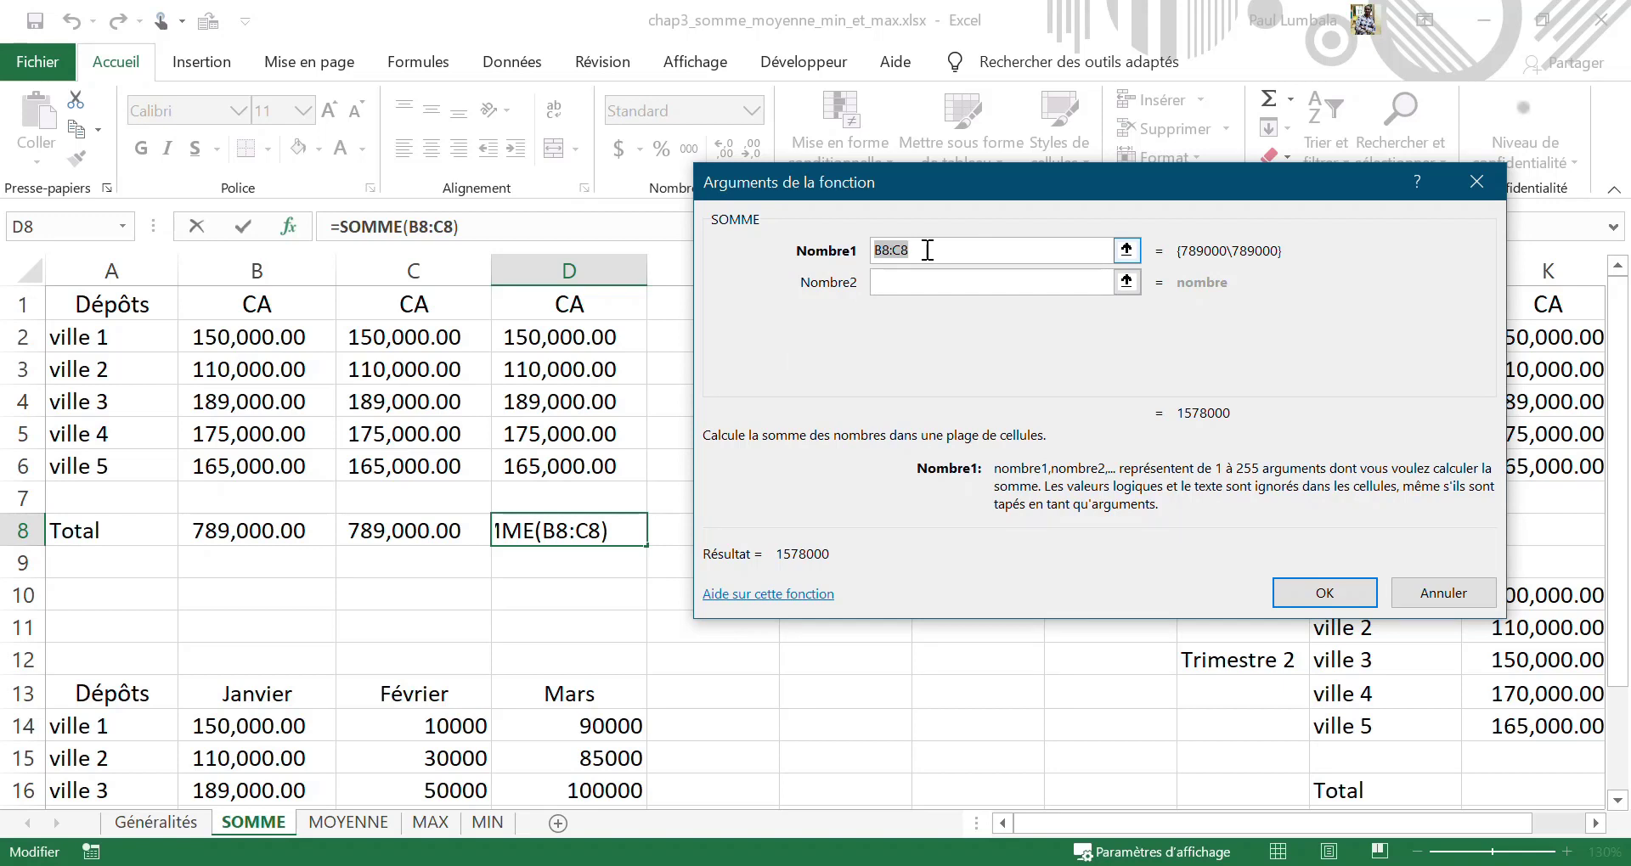
{"action": "key", "text": "BackSpace"}
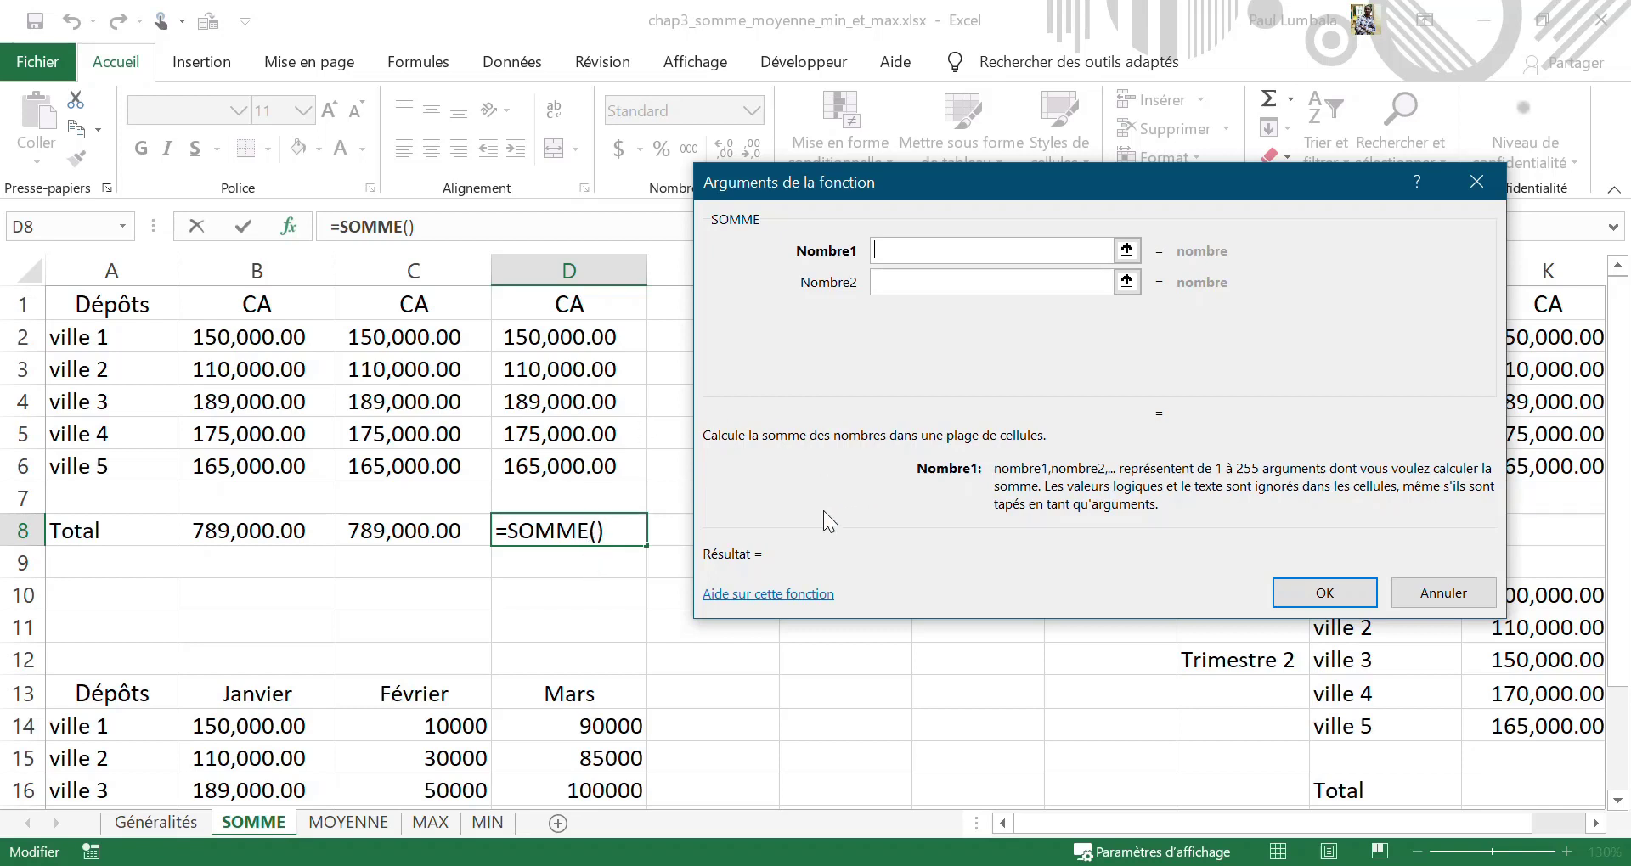
{"action": "left_click", "coordinate": [1127, 251]}
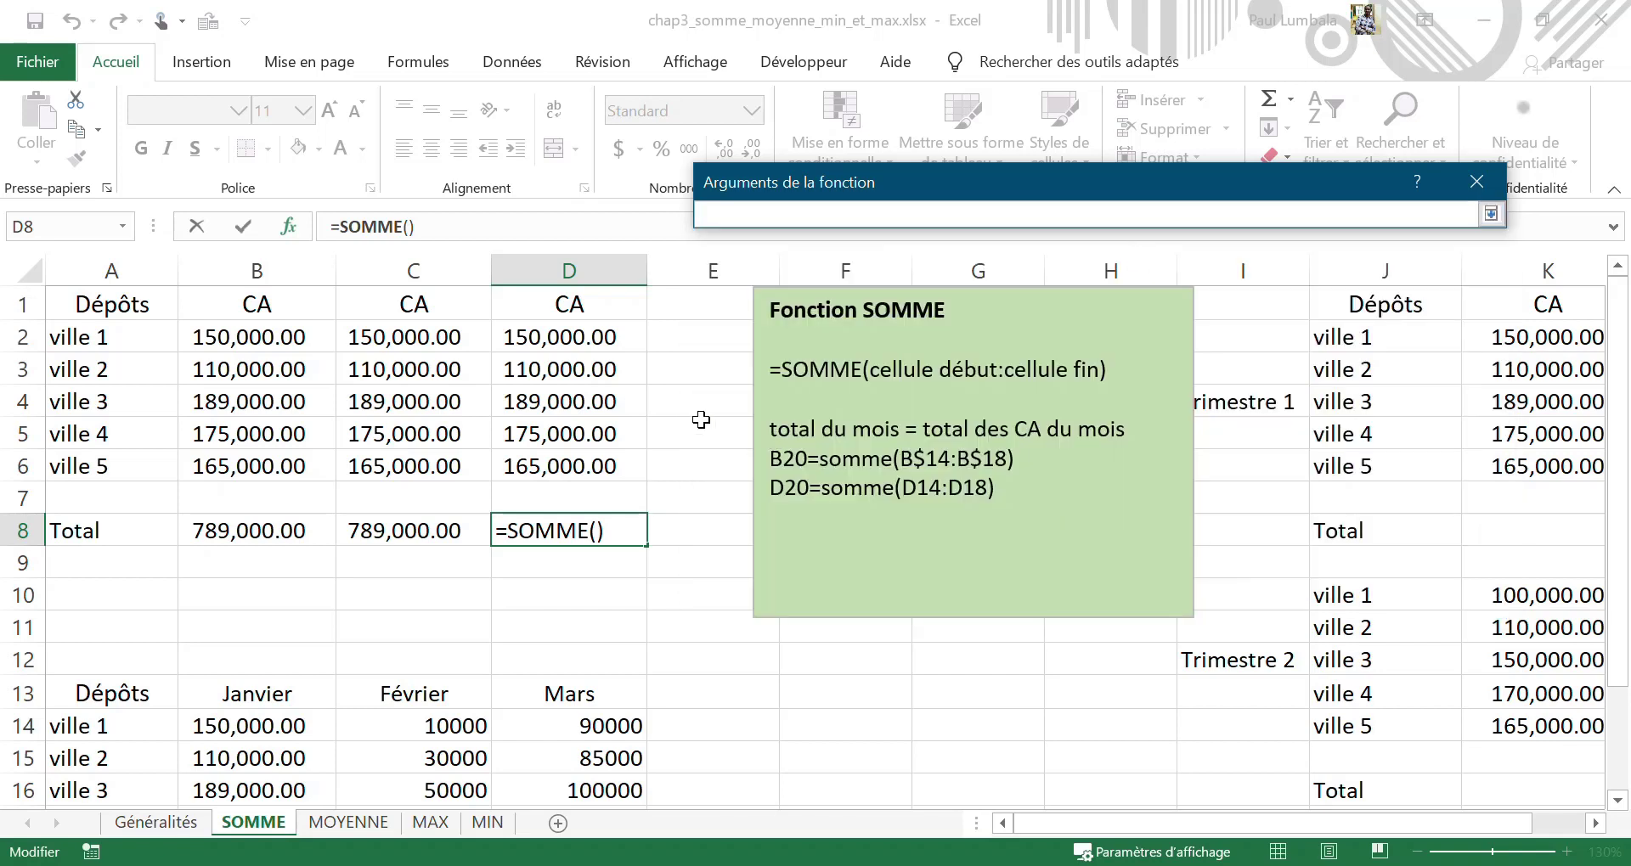
{"action": "left_click_drag", "start_coordinate": [599, 337], "coordinate": [584, 455]}
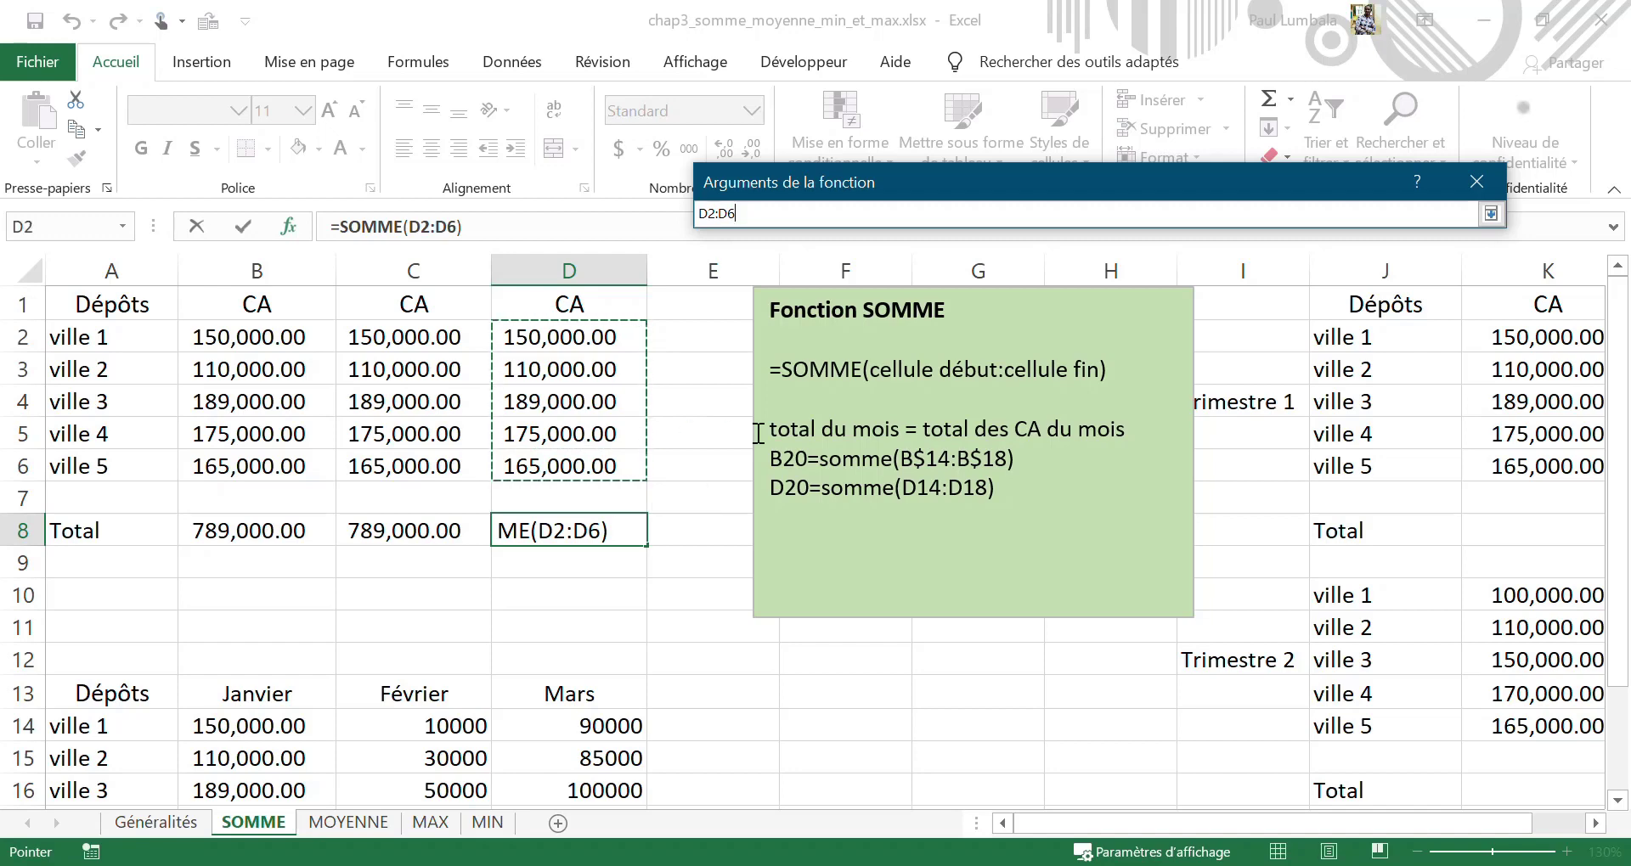
{"action": "left_click", "coordinate": [1489, 214]}
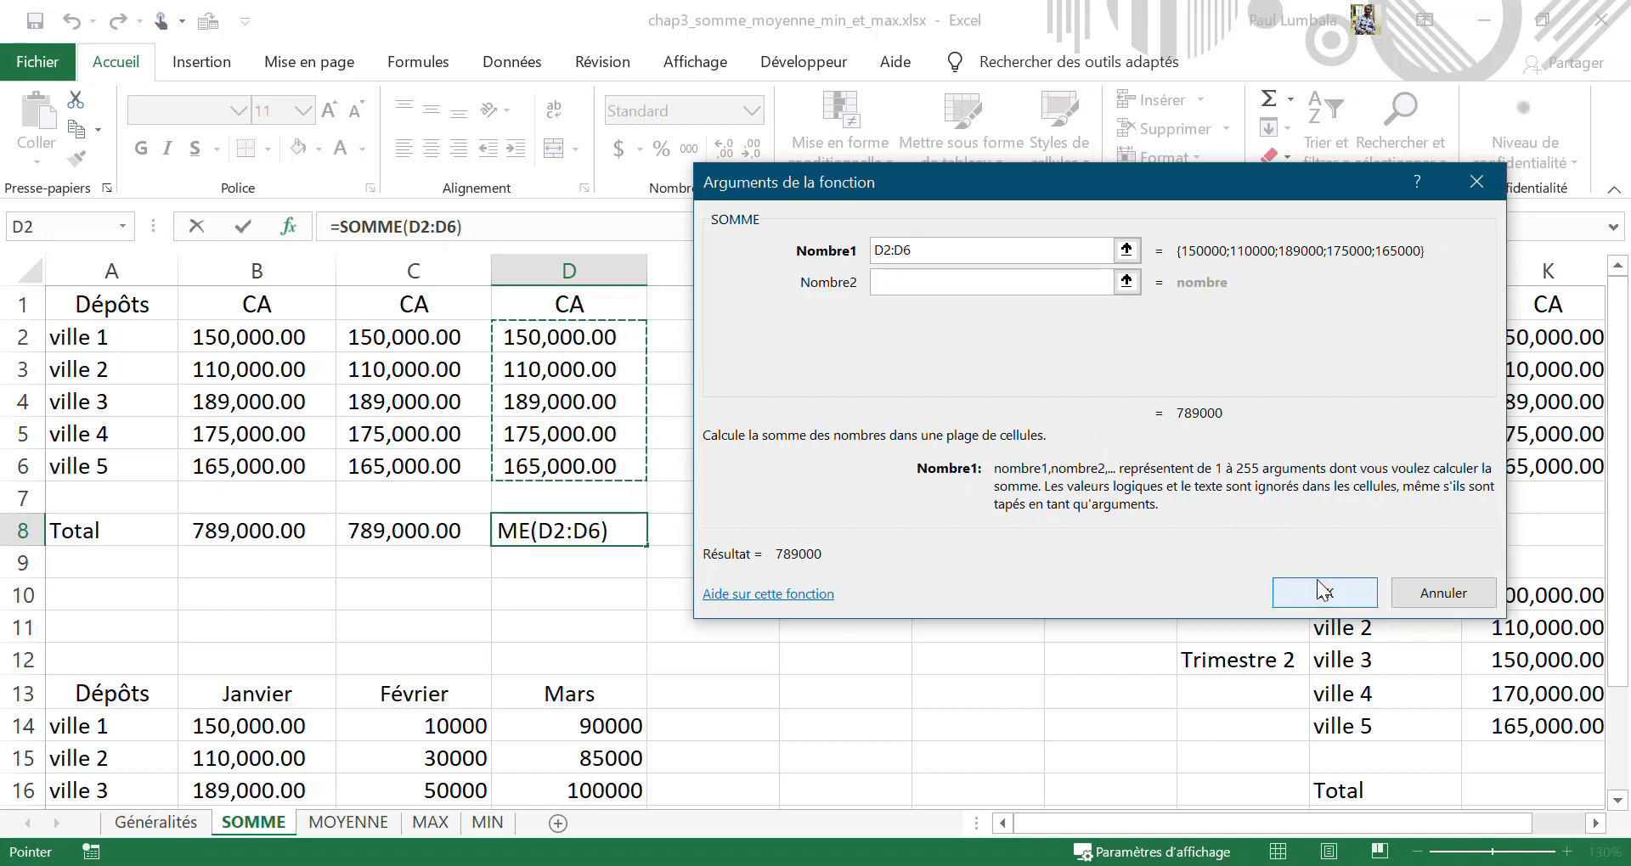
{"action": "left_click", "coordinate": [923, 251]}
{"action": "left_click_drag", "start_coordinate": [918, 248], "coordinate": [871, 246]}
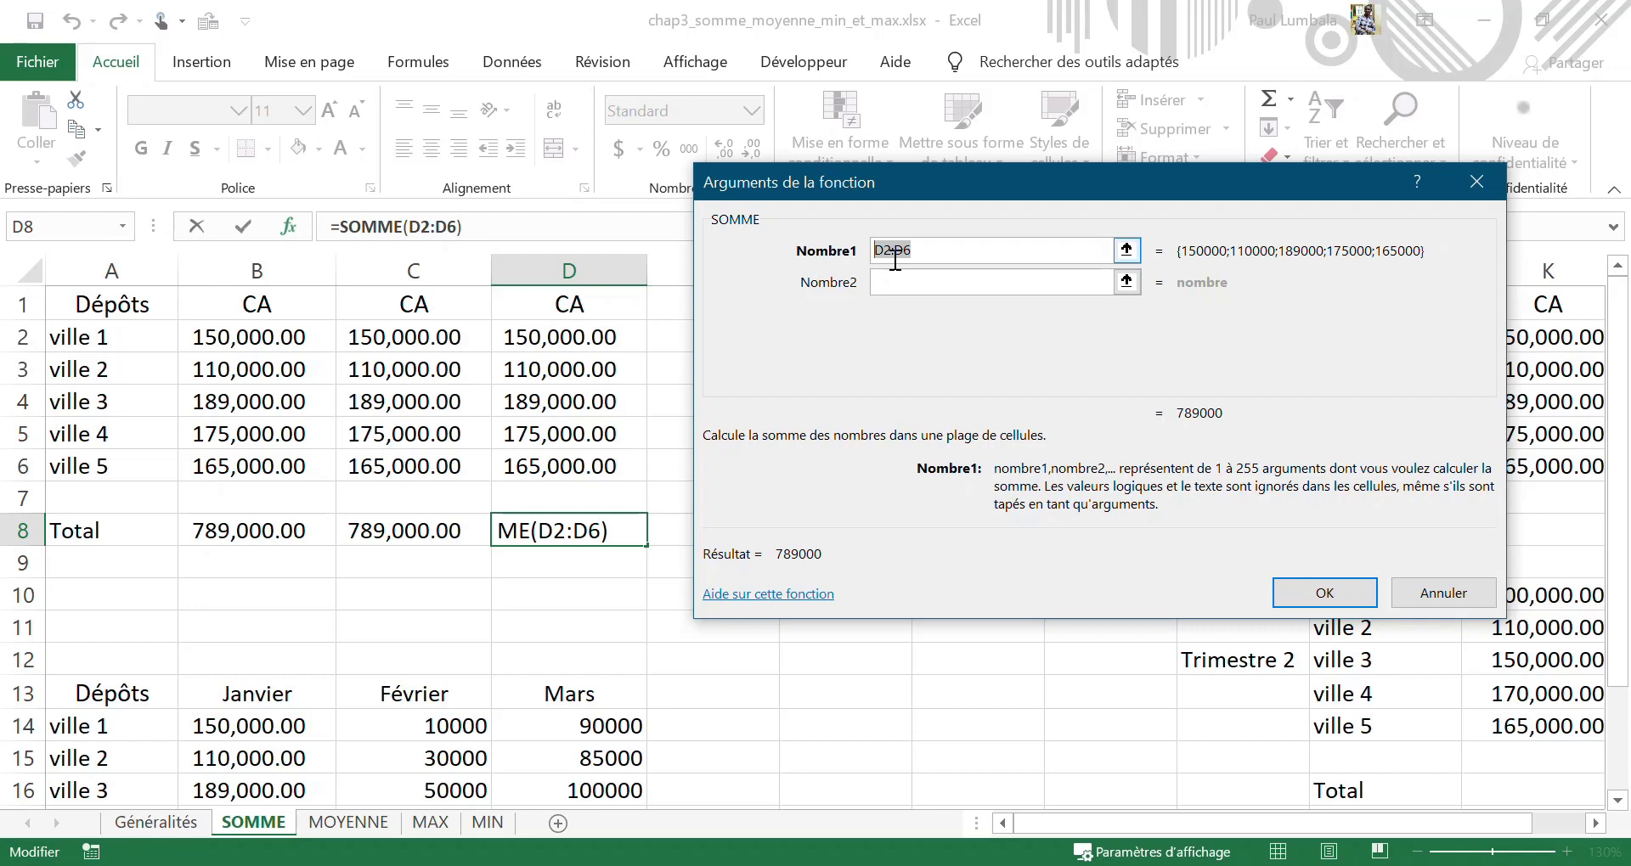
{"action": "left_click", "coordinate": [1342, 590]}
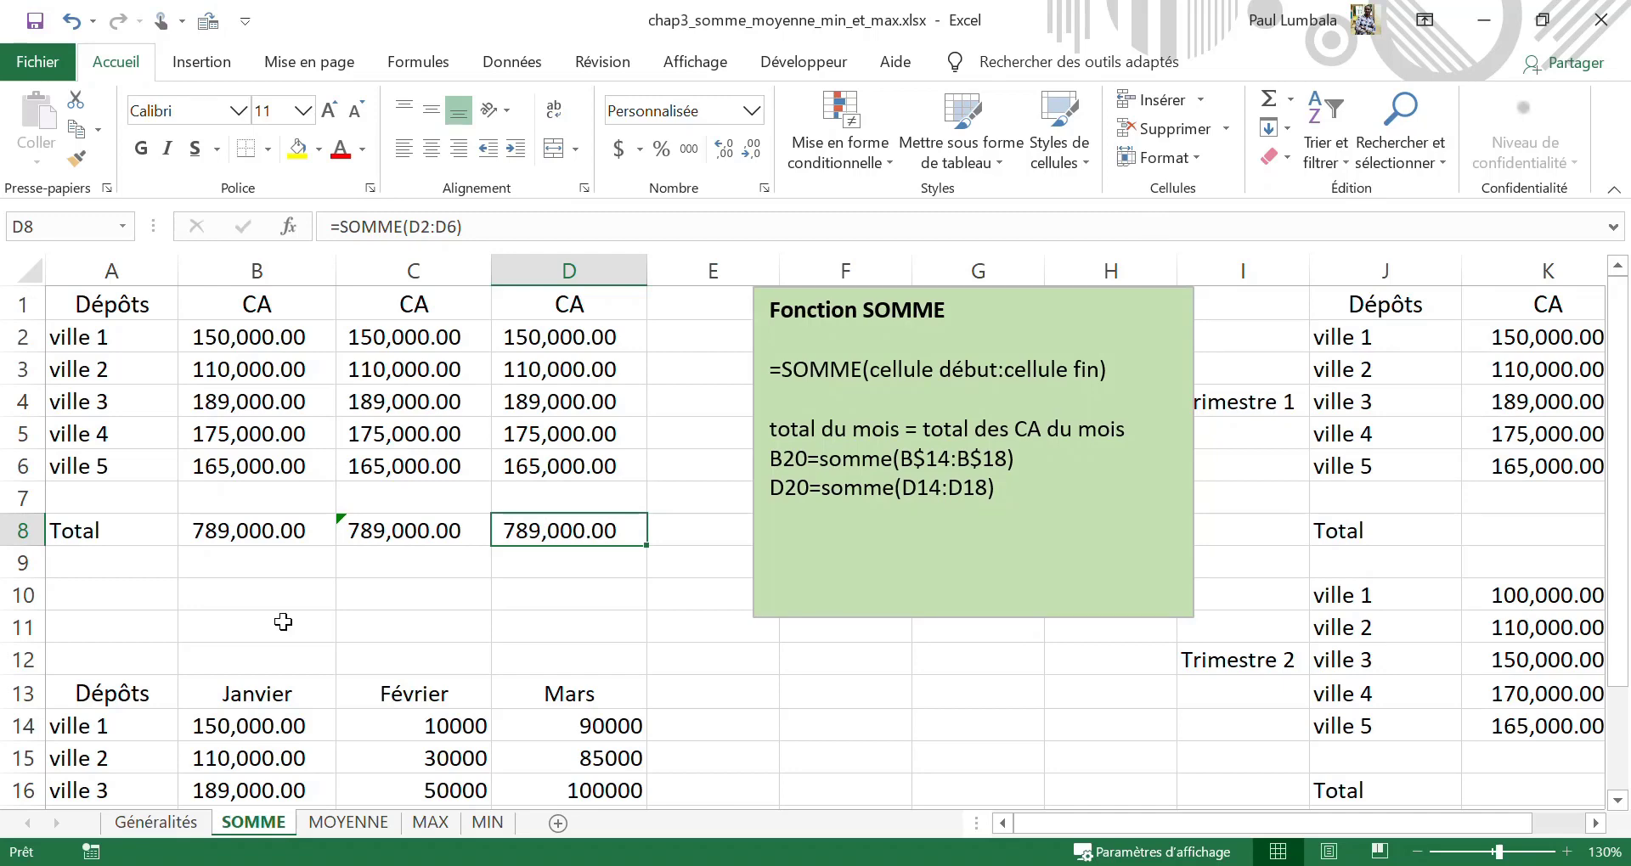
Total the Trimestre 1 CA values in cell K8 with the formula =SOMME(K2:K6).
{"action": "scroll", "coordinate": [283, 623], "scroll_direction": "down", "scroll_amount": 1}
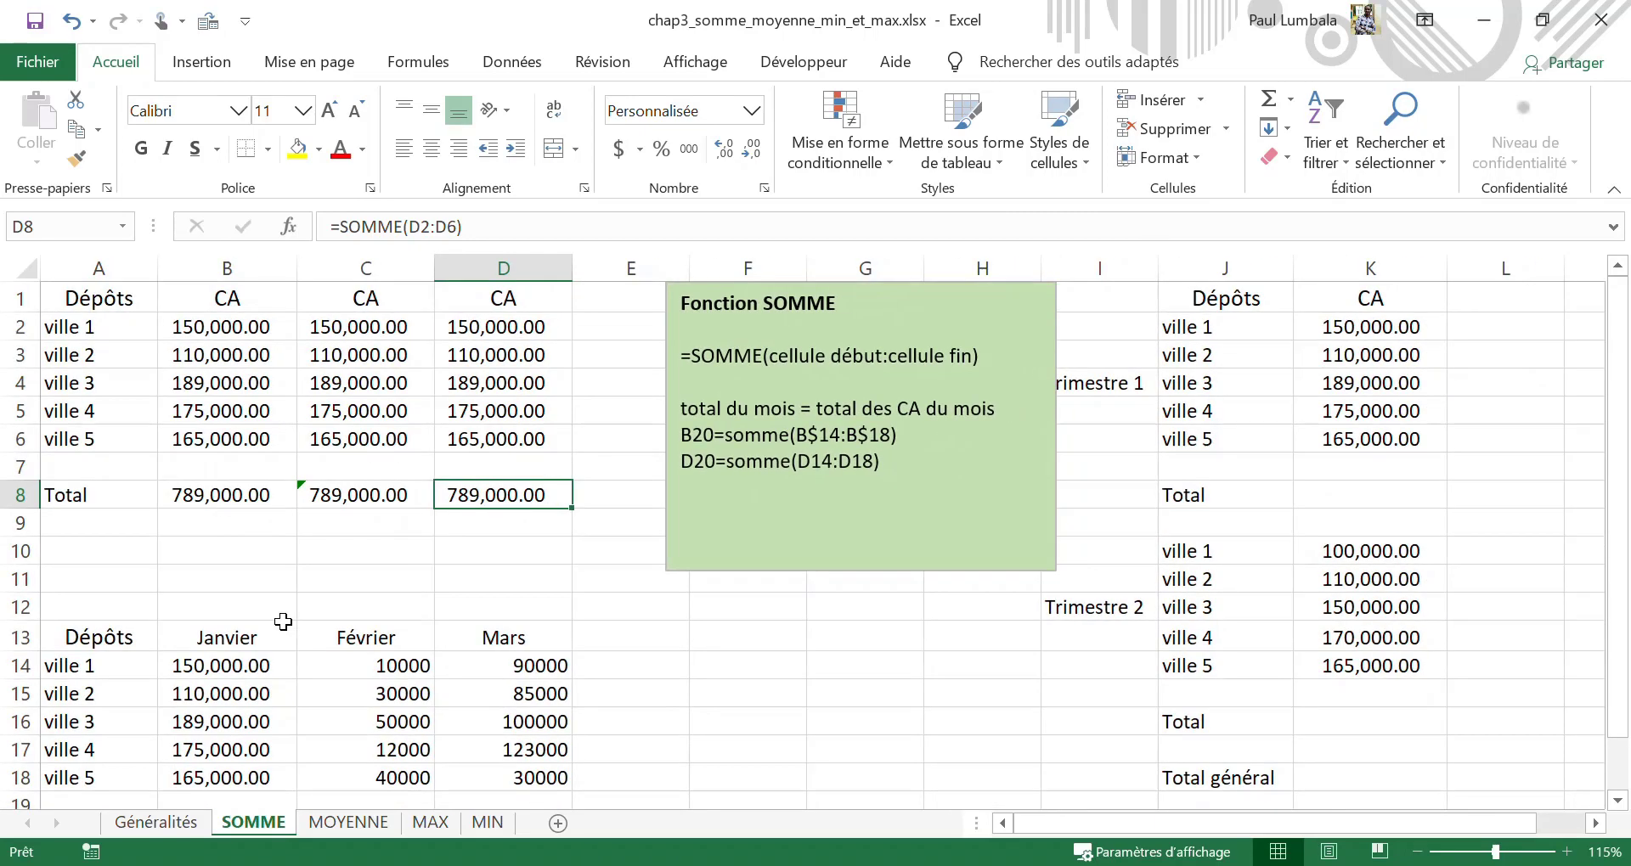
{"action": "left_click", "coordinate": [1350, 488]}
{"action": "type", "text": "="}
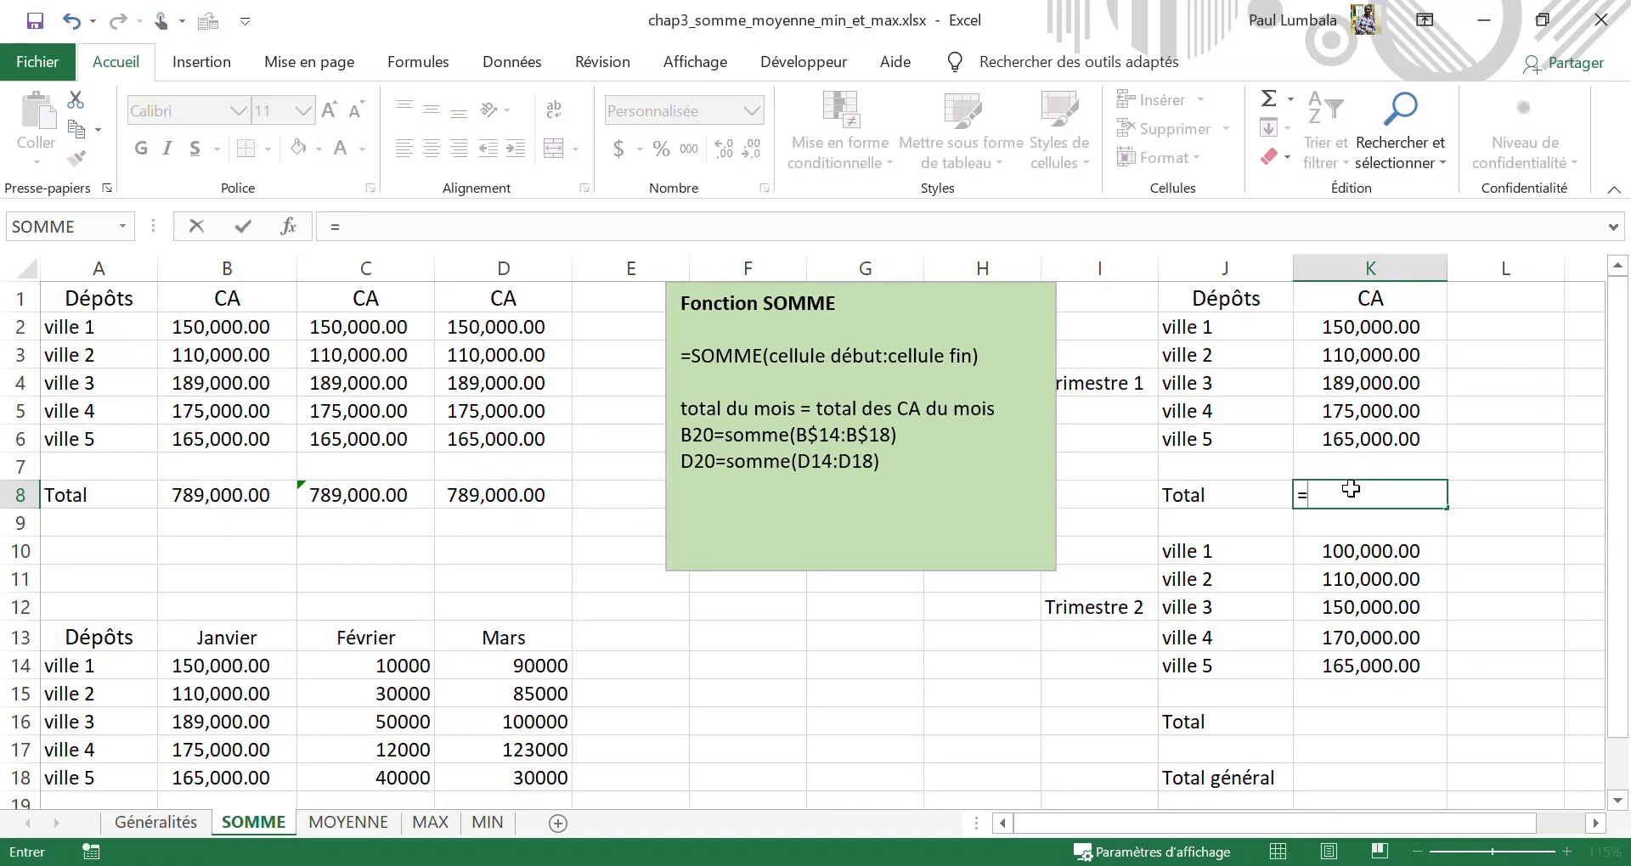
{"action": "type", "text": "som"}
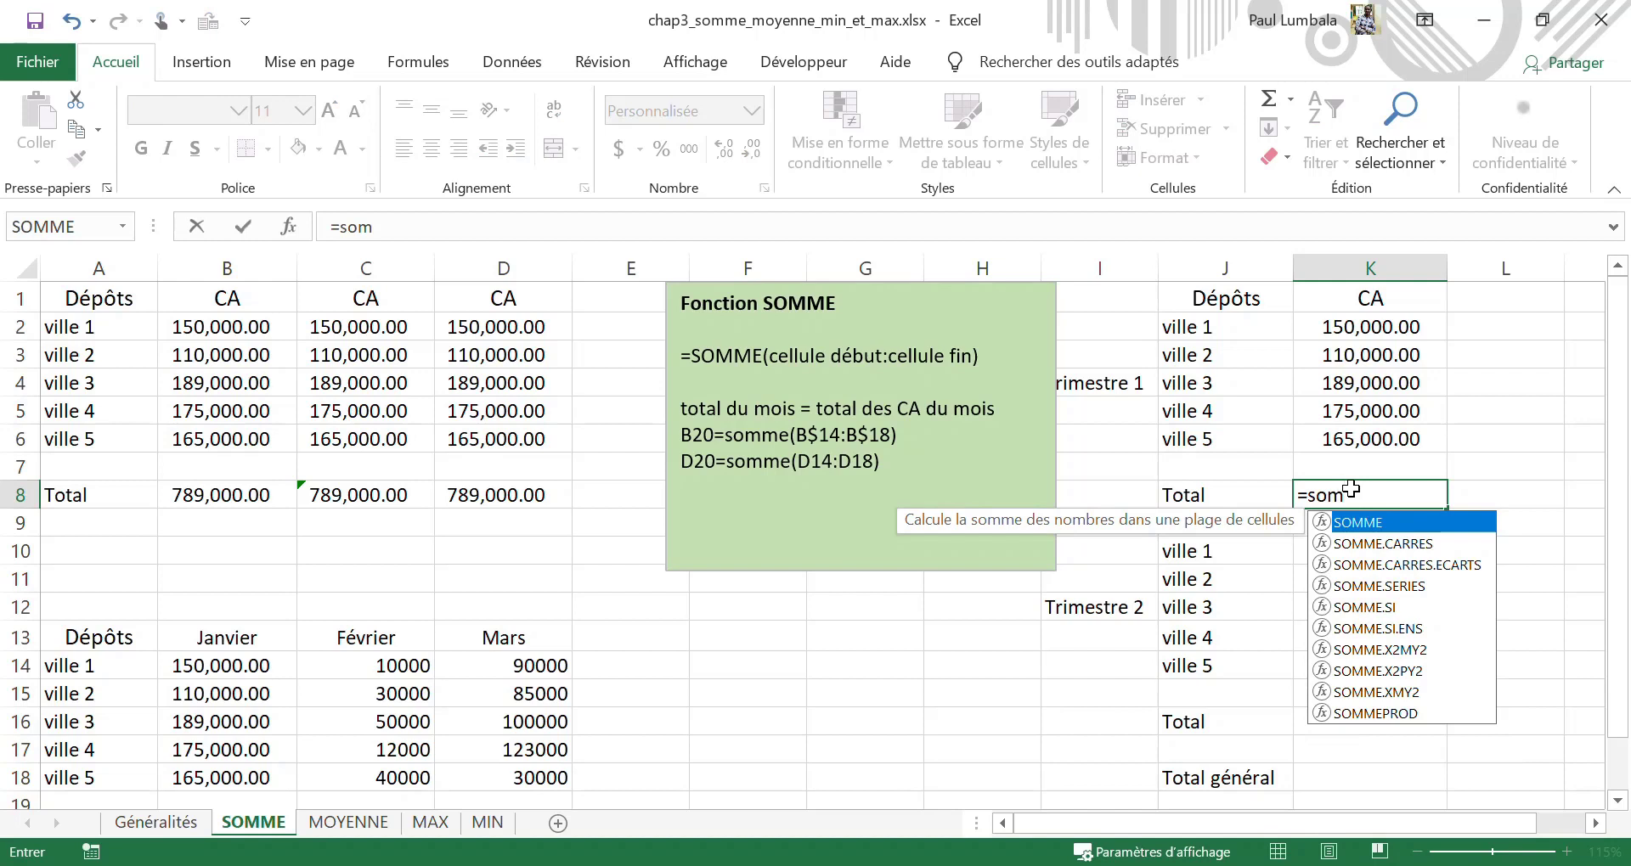
{"action": "key", "text": "Tab"}
{"action": "left_click_drag", "start_coordinate": [1370, 327], "coordinate": [1374, 435]}
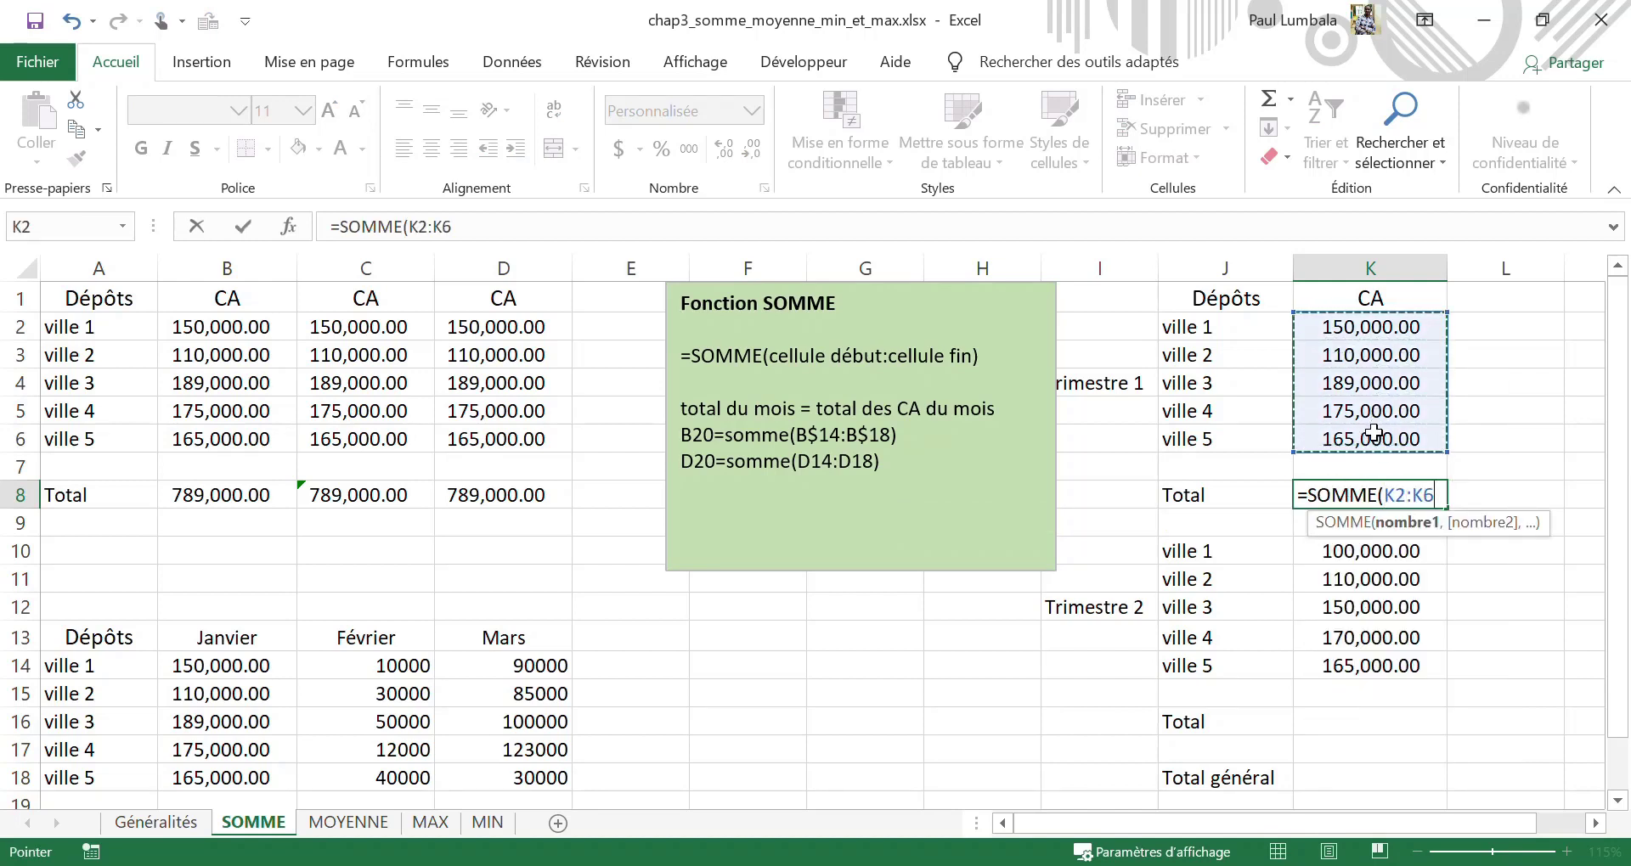
{"action": "type", "text": ")"}
{"action": "key", "text": "Return"}
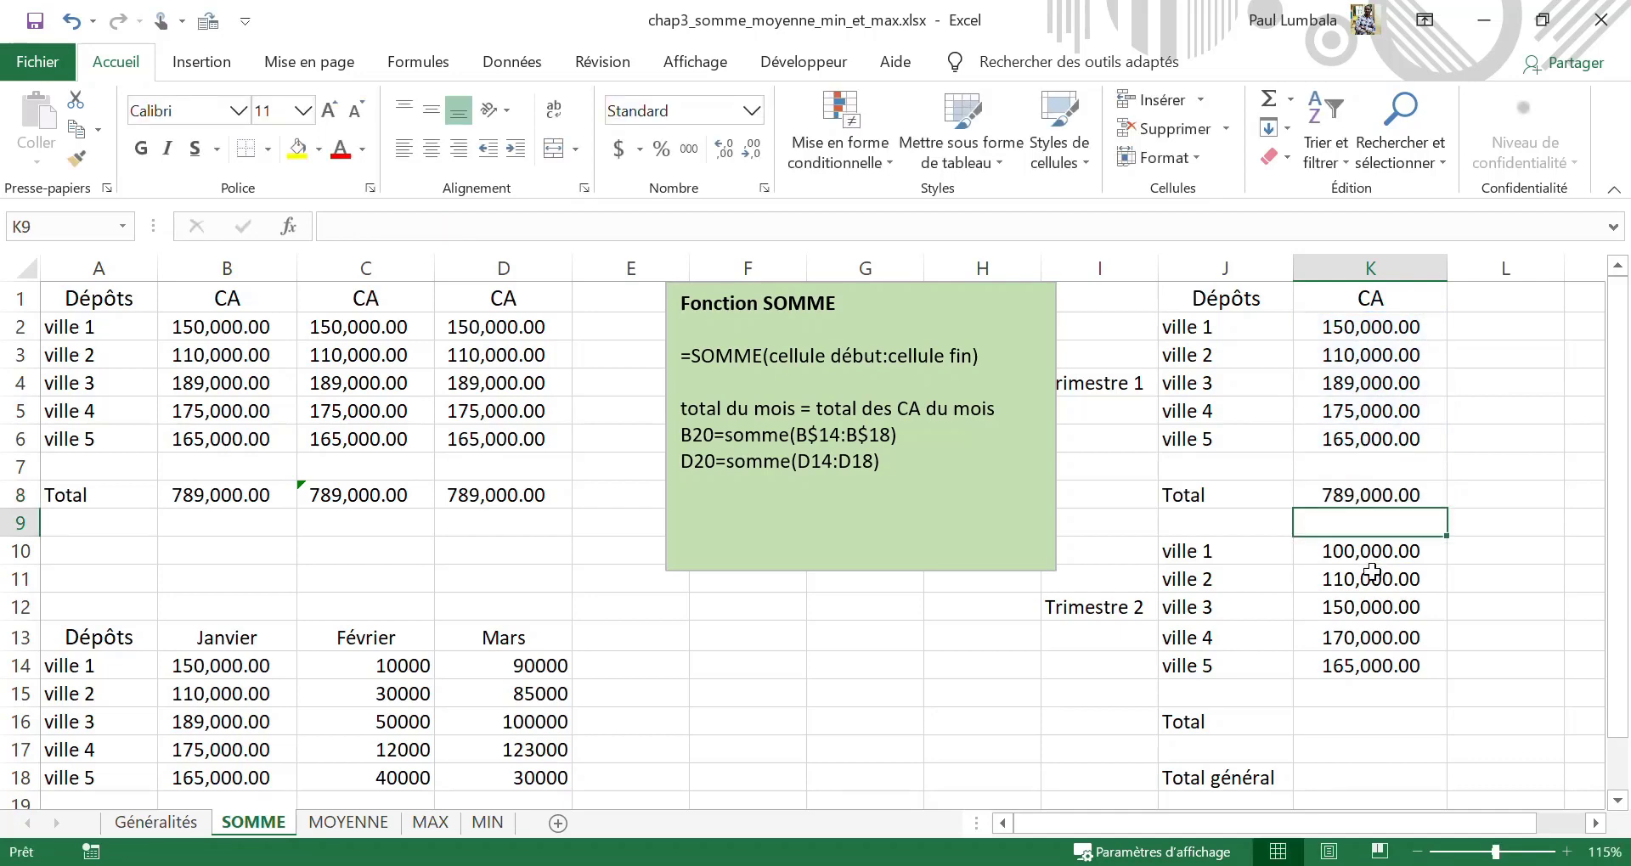
Replace the listed-cell formula in B20 with an automatic sum of the Janvier column over B14:B19.
{"action": "scroll", "coordinate": [204, 767], "scroll_direction": "down", "scroll_amount": 1, "text": "ctrl"}
{"action": "left_click", "coordinate": [204, 767]}
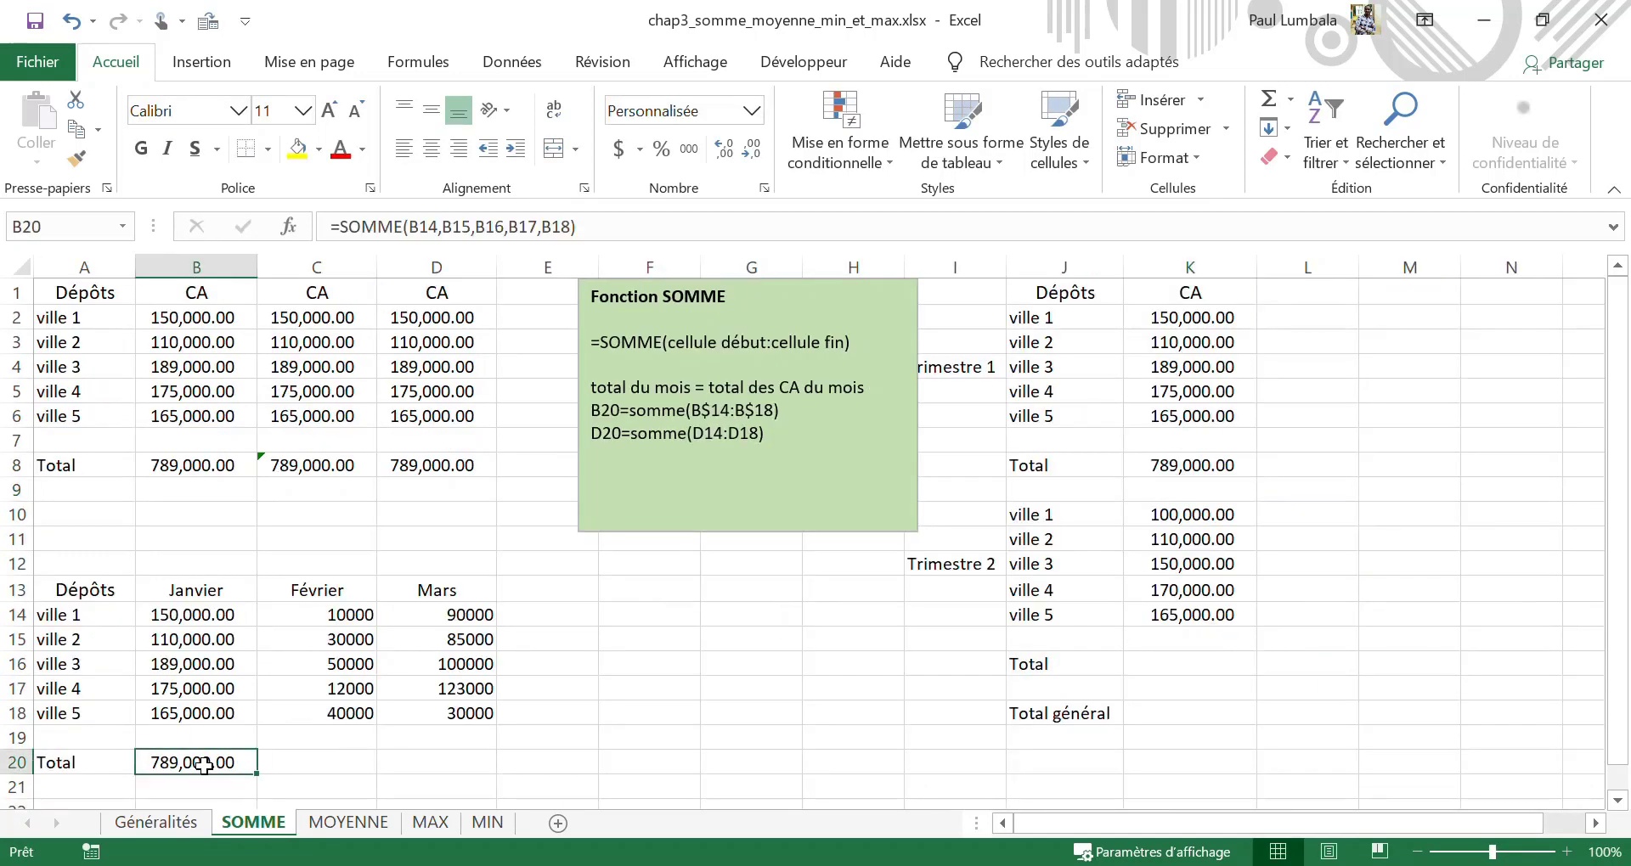
{"action": "key", "text": "Delete"}
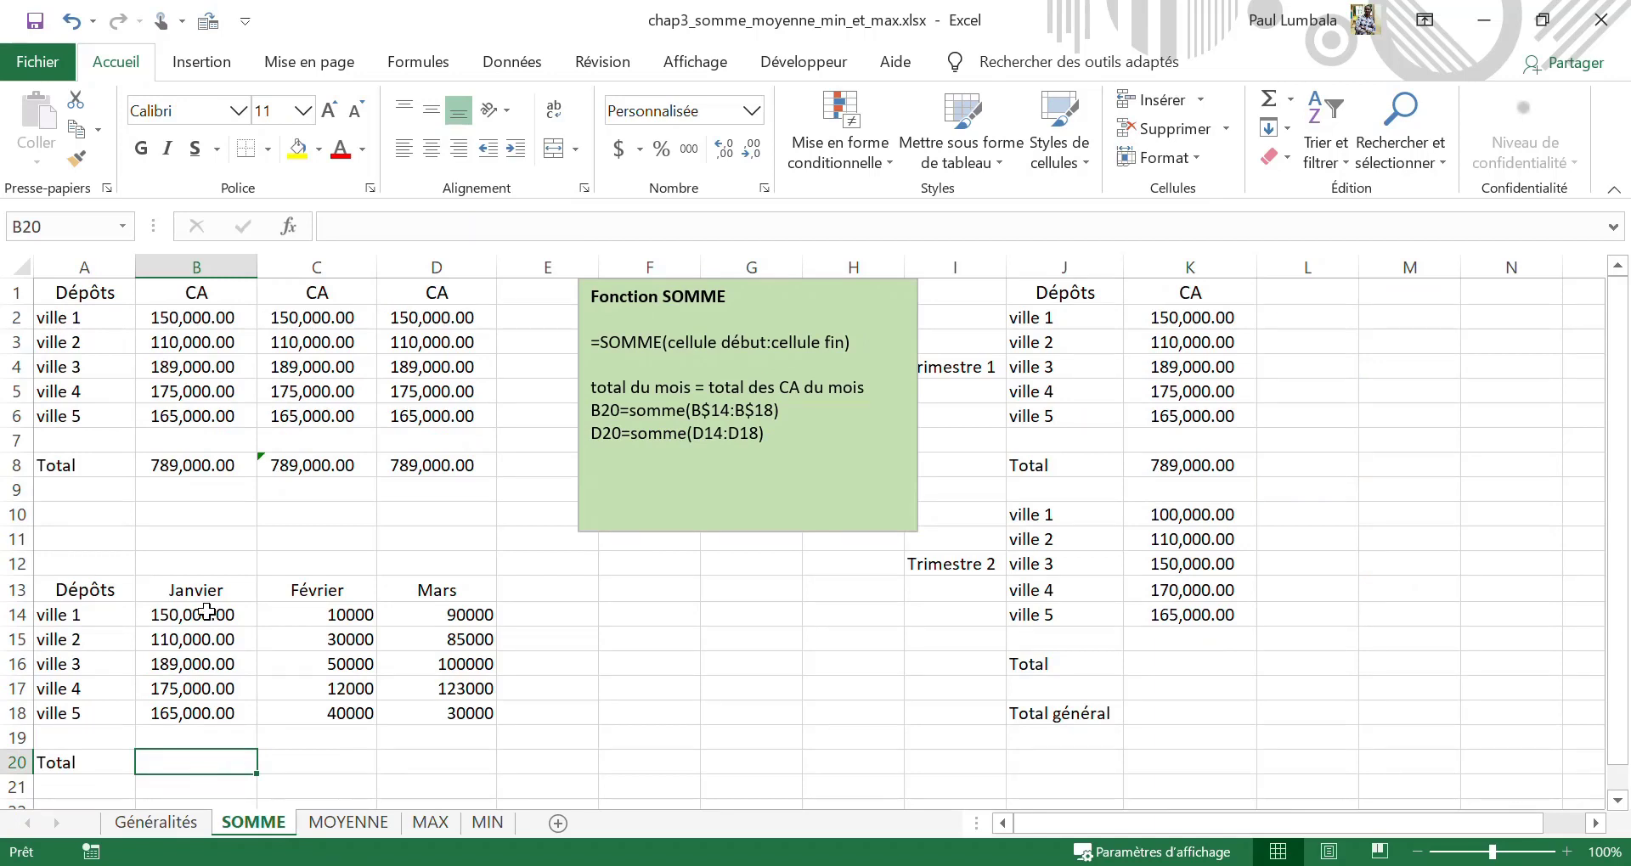
{"action": "left_click_drag", "start_coordinate": [207, 612], "coordinate": [208, 762]}
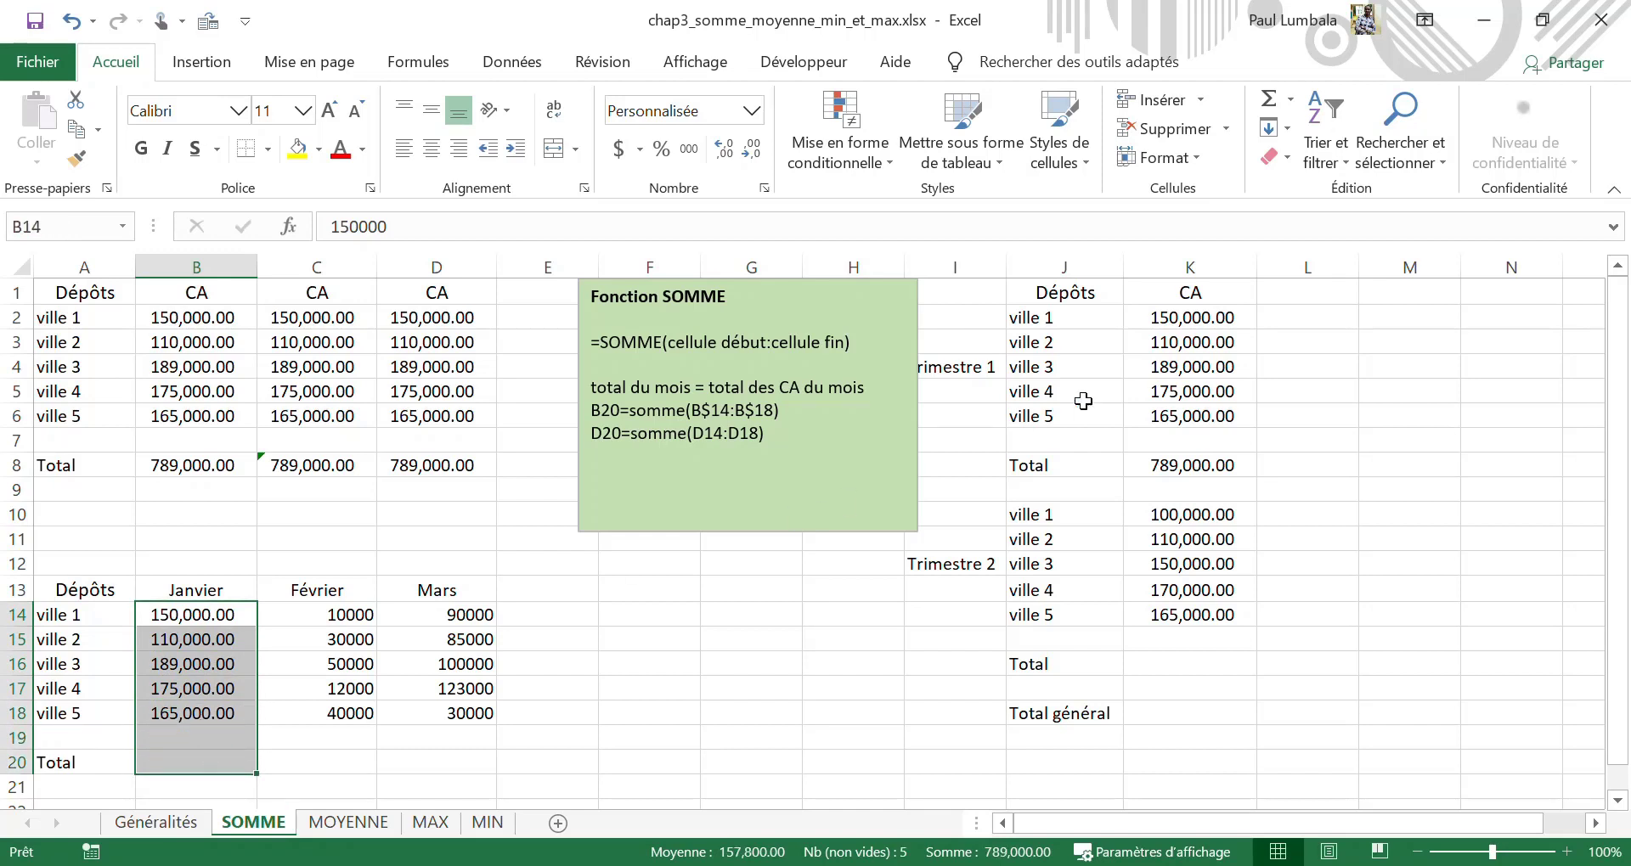
{"action": "left_click", "coordinate": [1293, 104]}
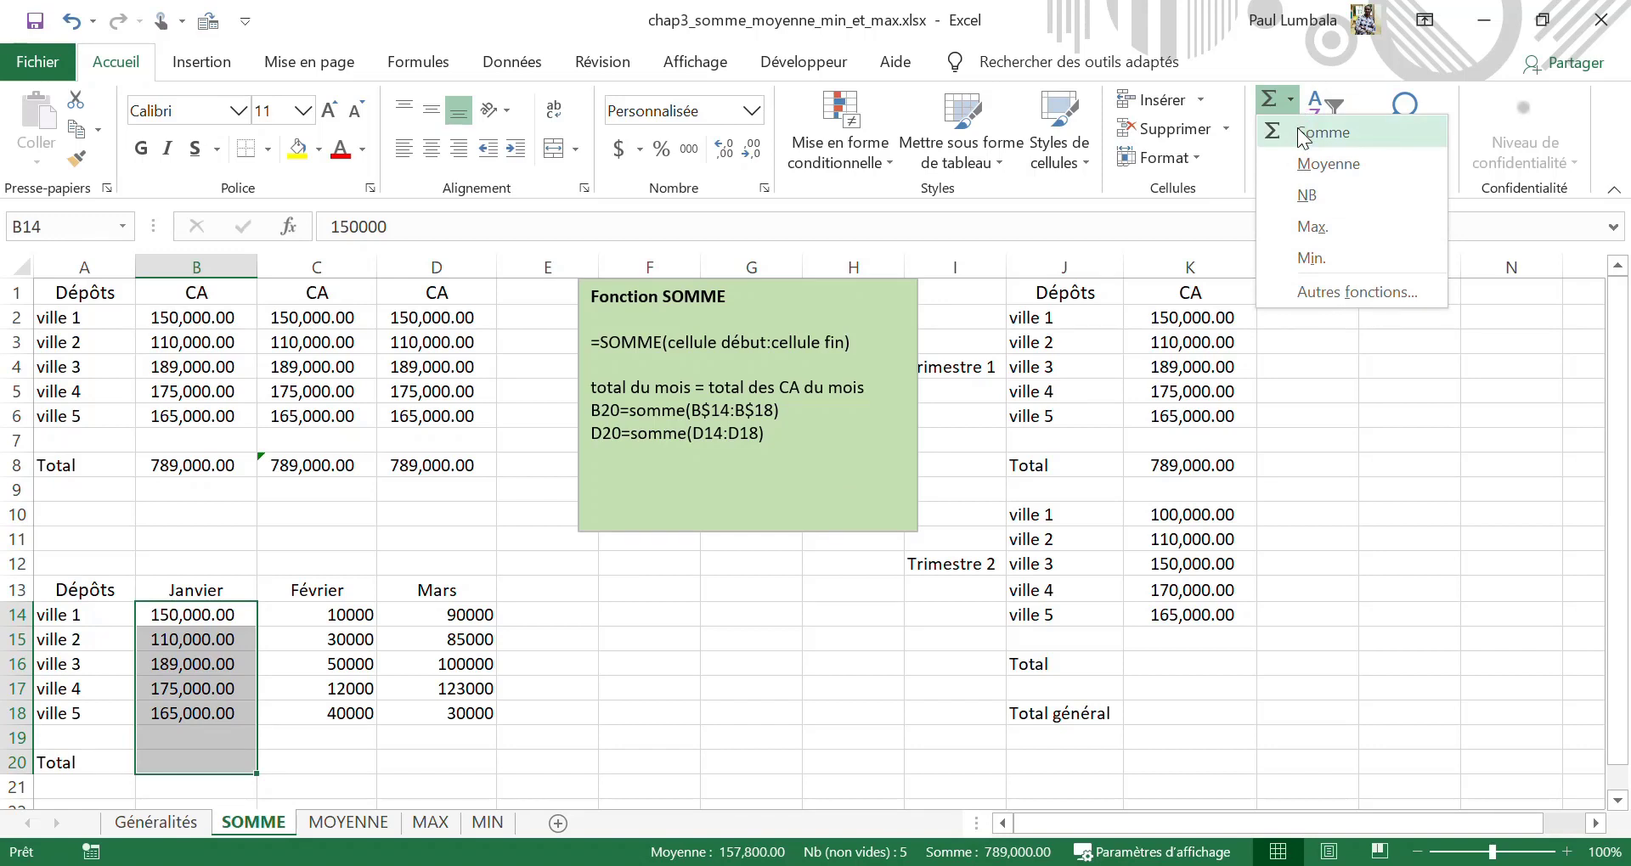
{"action": "left_click", "coordinate": [1297, 128]}
{"action": "left_click", "coordinate": [316, 762]}
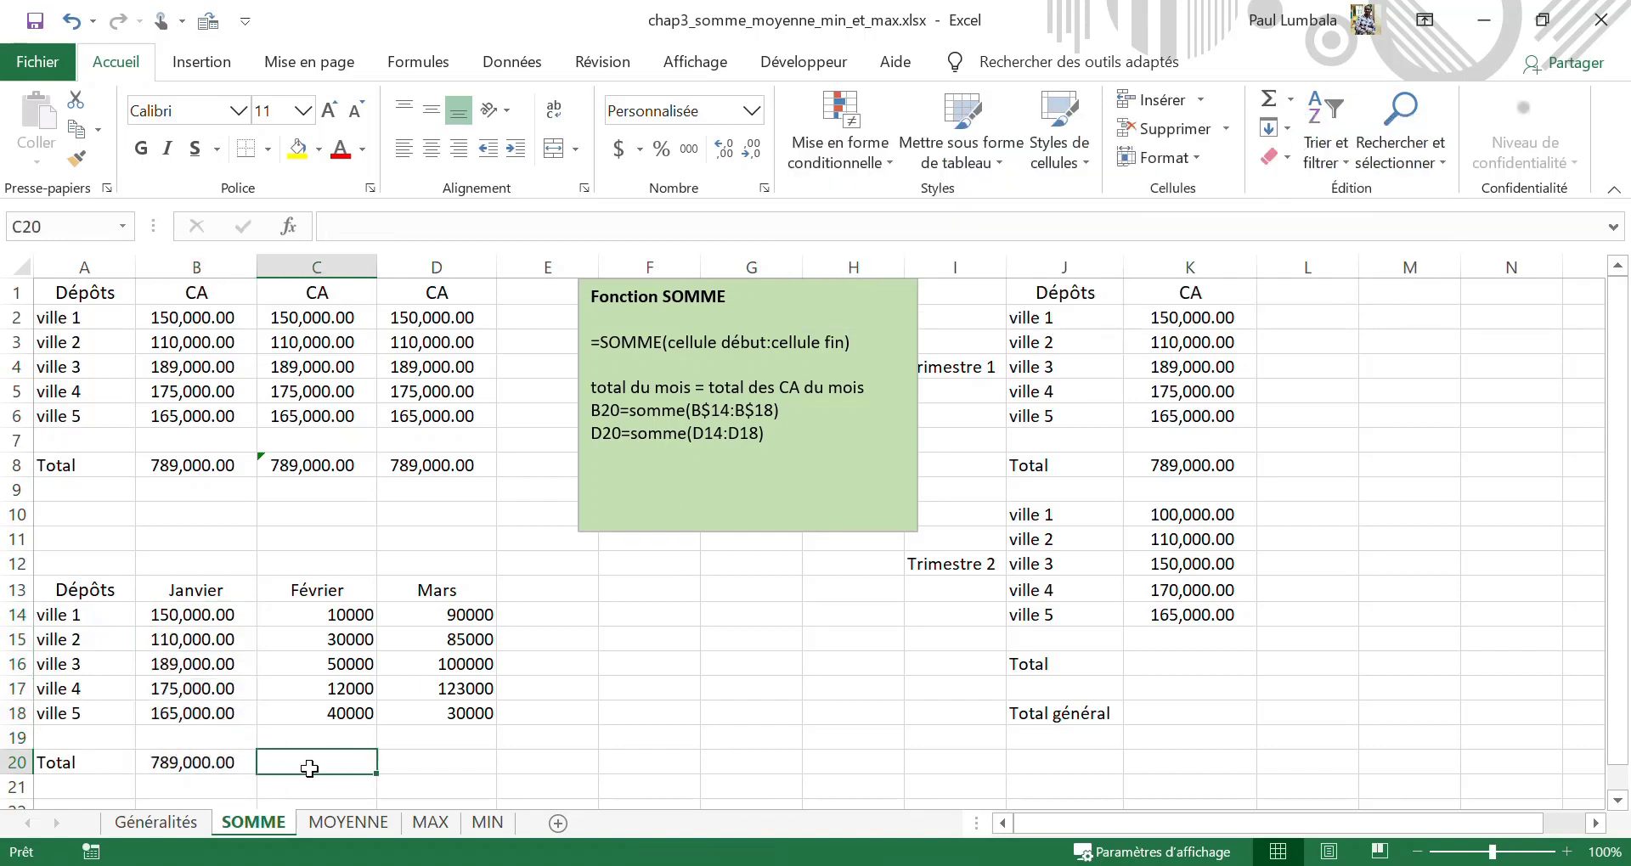
Total the Février and Mars columns in cells C20 and D20 with the automatic sum.
{"action": "left_click", "coordinate": [193, 764]}
{"action": "left_click_drag", "start_coordinate": [357, 612], "coordinate": [331, 760]}
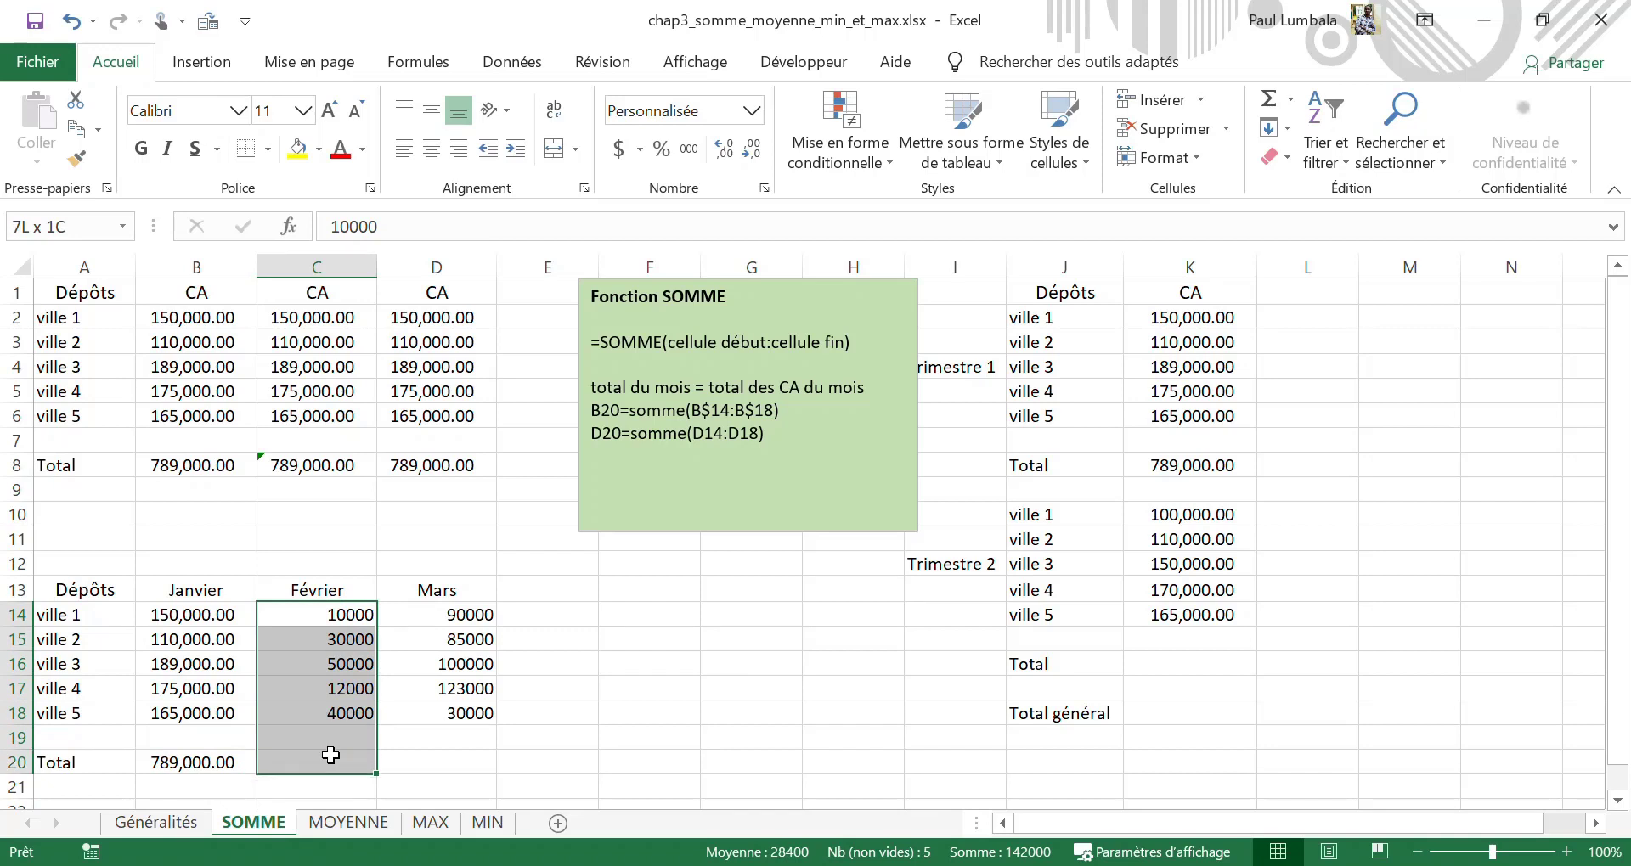
{"action": "left_click", "coordinate": [1271, 101]}
{"action": "left_click", "coordinate": [423, 762]}
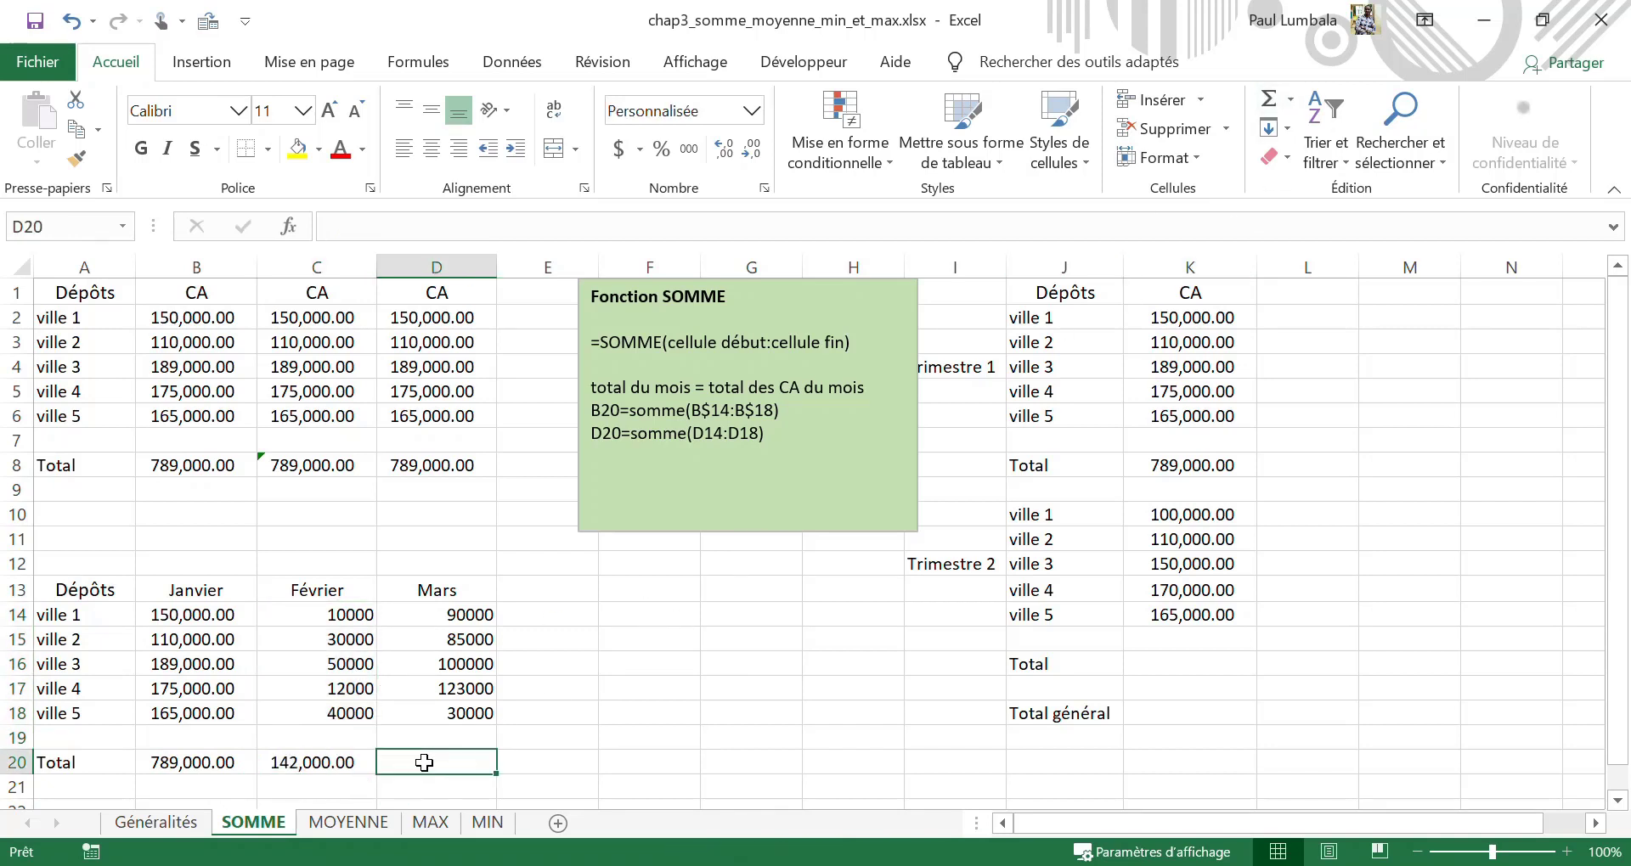
{"action": "left_click_drag", "start_coordinate": [457, 615], "coordinate": [453, 761]}
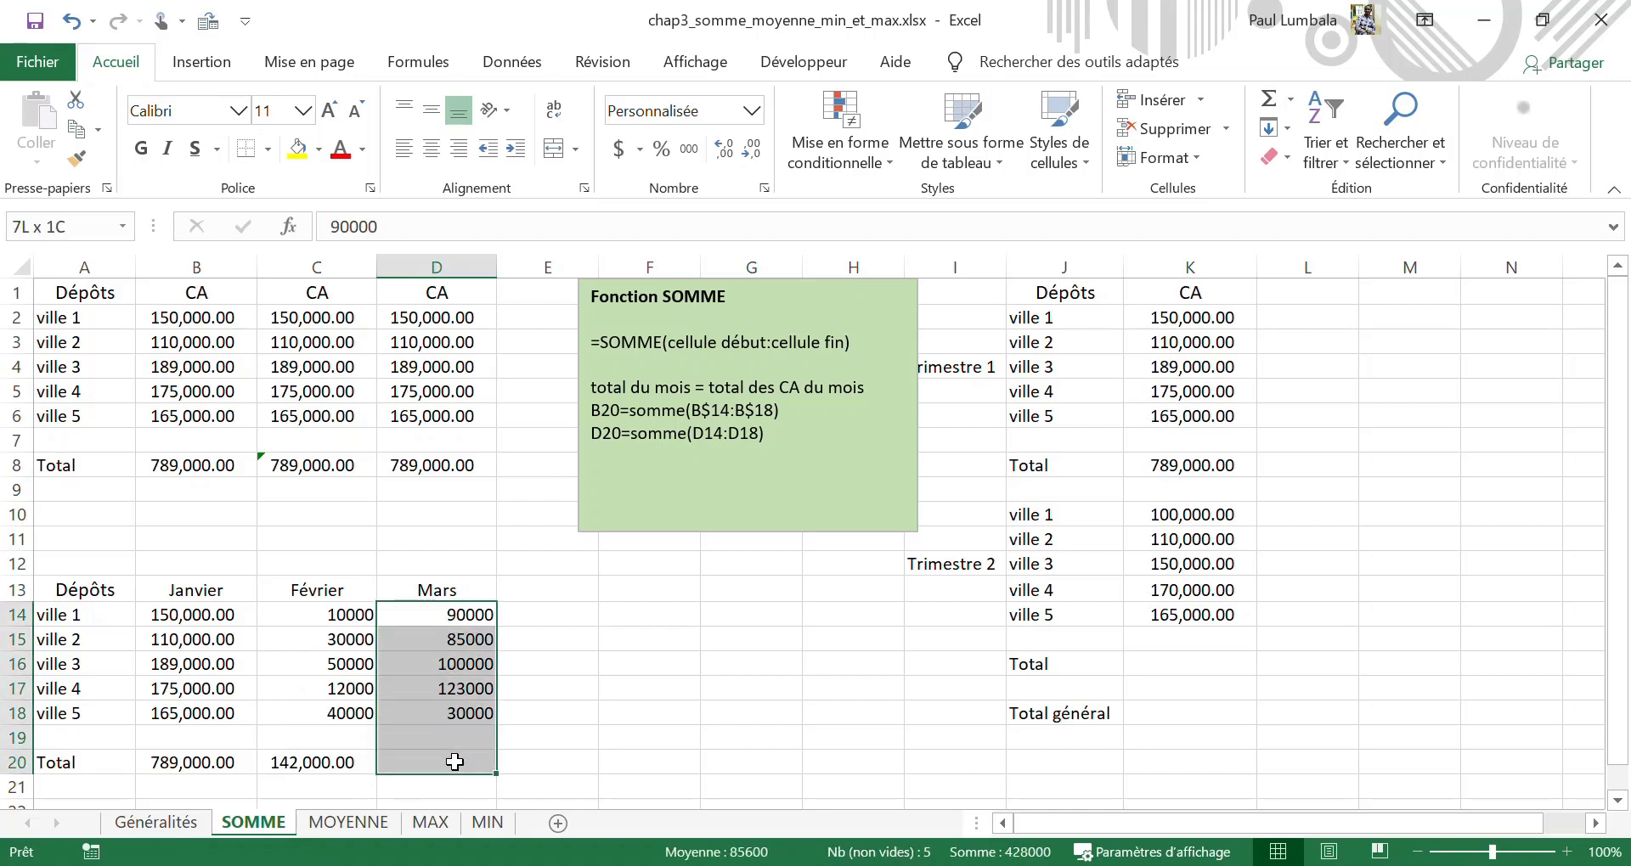
{"action": "left_click", "coordinate": [1270, 100]}
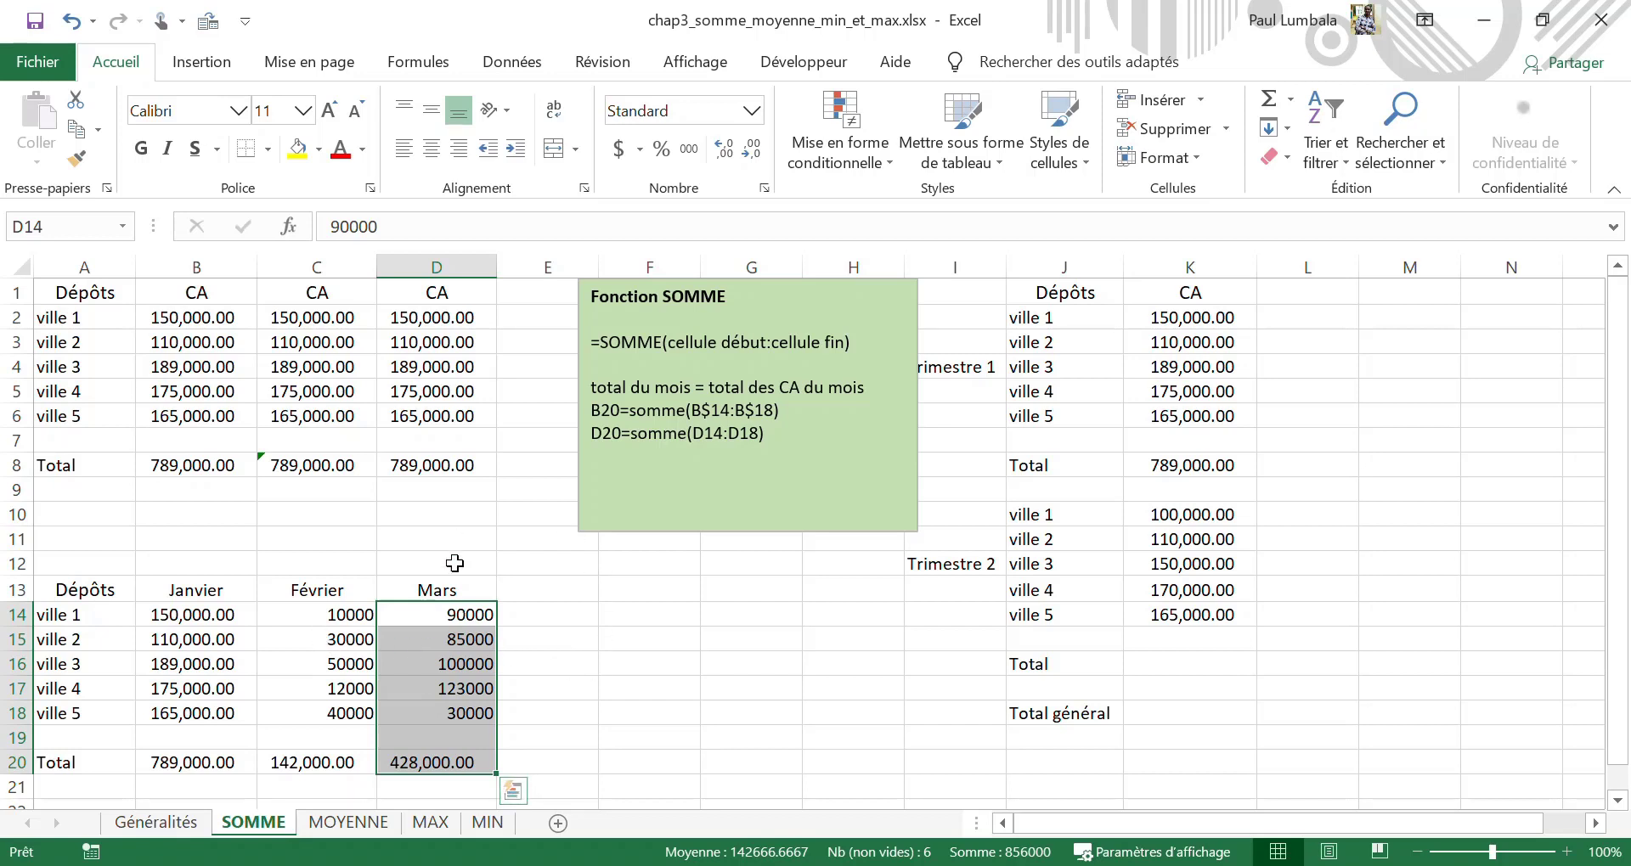
Clear the Février and Mars totals in cells C20 and D20.
{"action": "left_click", "coordinate": [544, 741]}
{"action": "left_click_drag", "start_coordinate": [280, 767], "coordinate": [424, 762]}
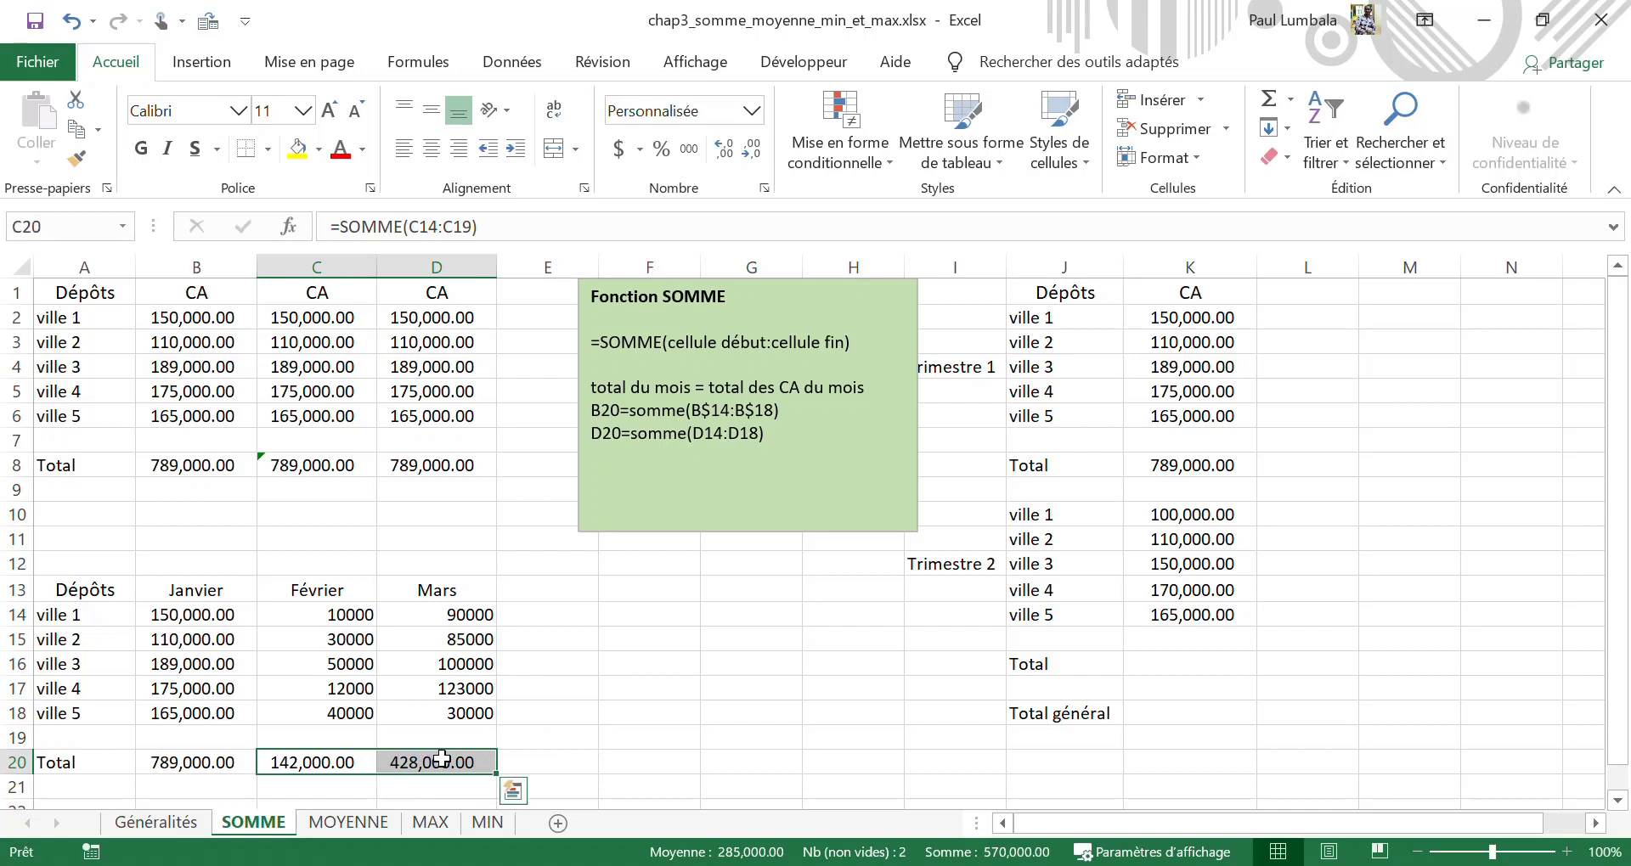
{"action": "key", "text": "Delete"}
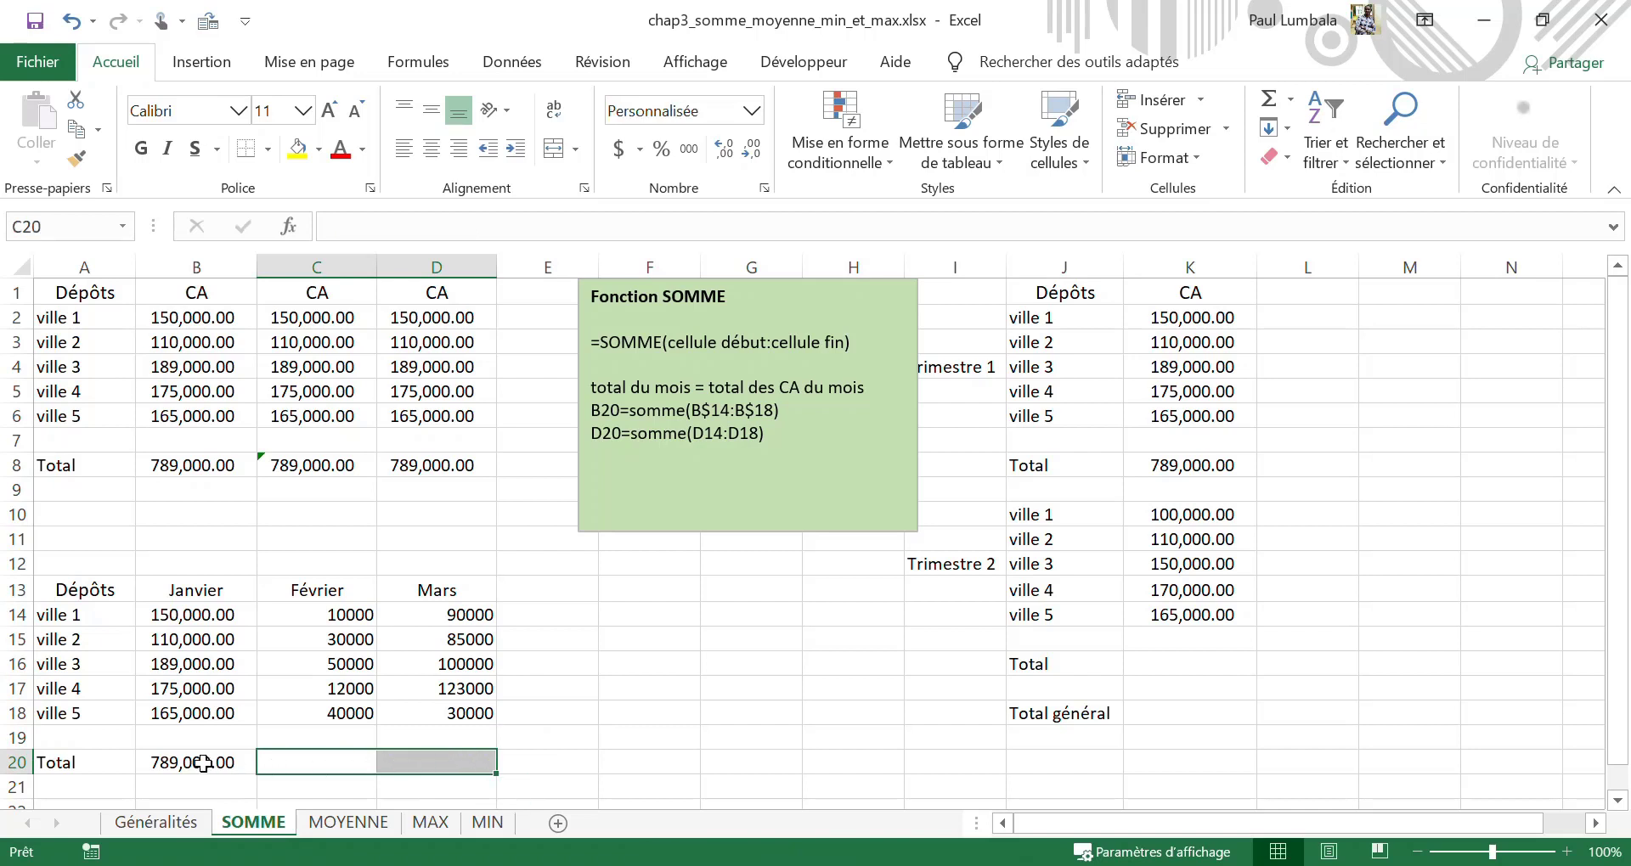
Review the range in B20's SOMME formula and fill the formula across to C20:D20 for Février and Mars.
{"action": "left_click", "coordinate": [204, 763]}
{"action": "left_click", "coordinate": [526, 222]}
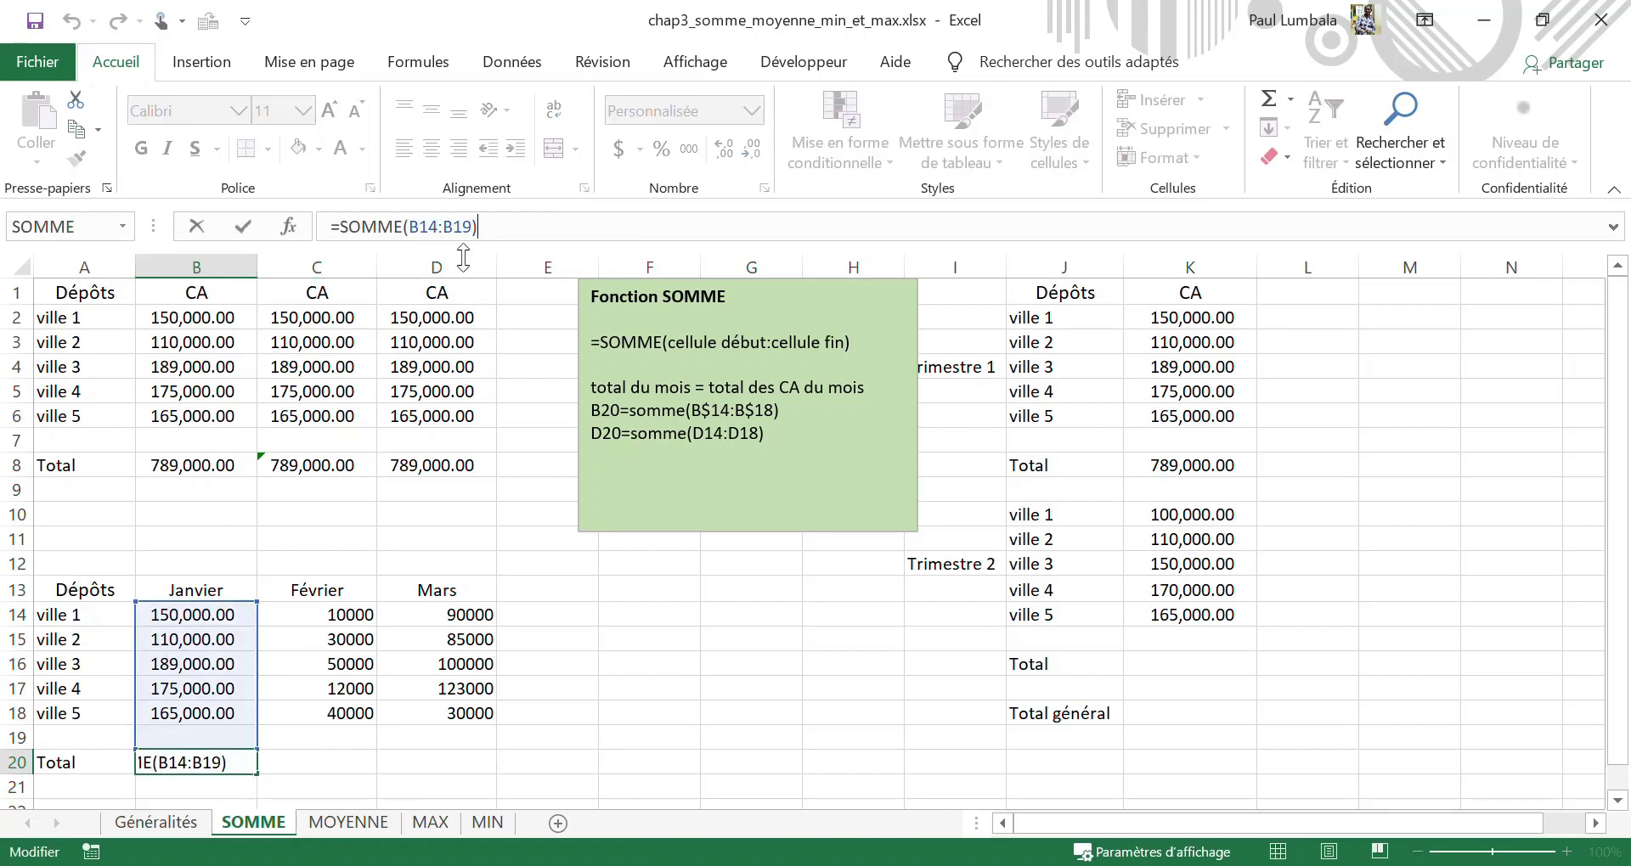
{"action": "left_click", "coordinate": [428, 224]}
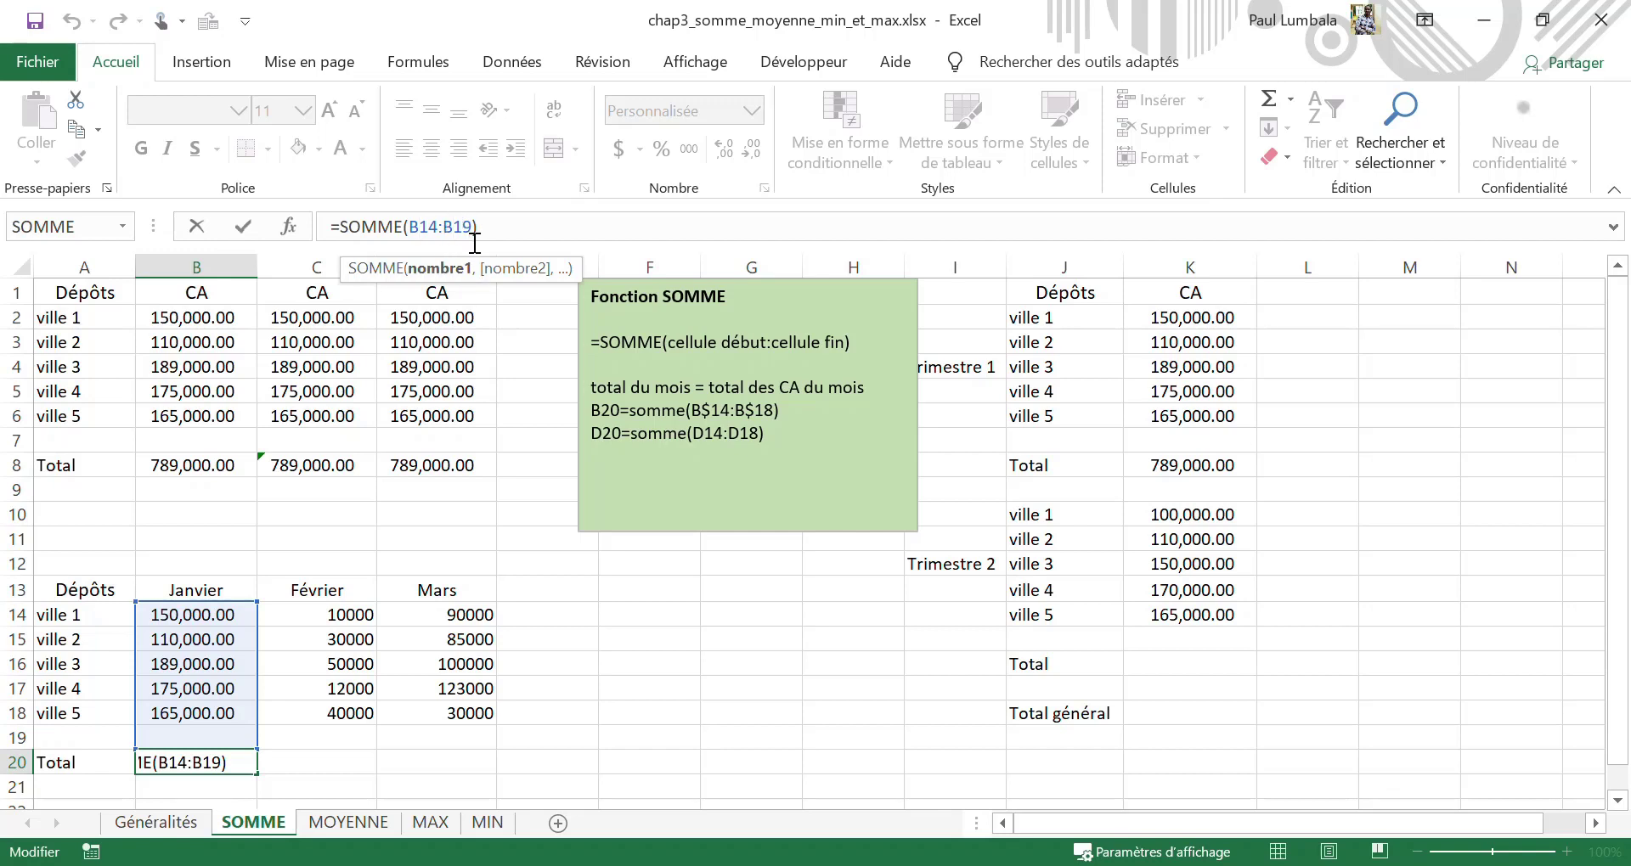
{"action": "left_click", "coordinate": [463, 227]}
{"action": "key", "text": "Return"}
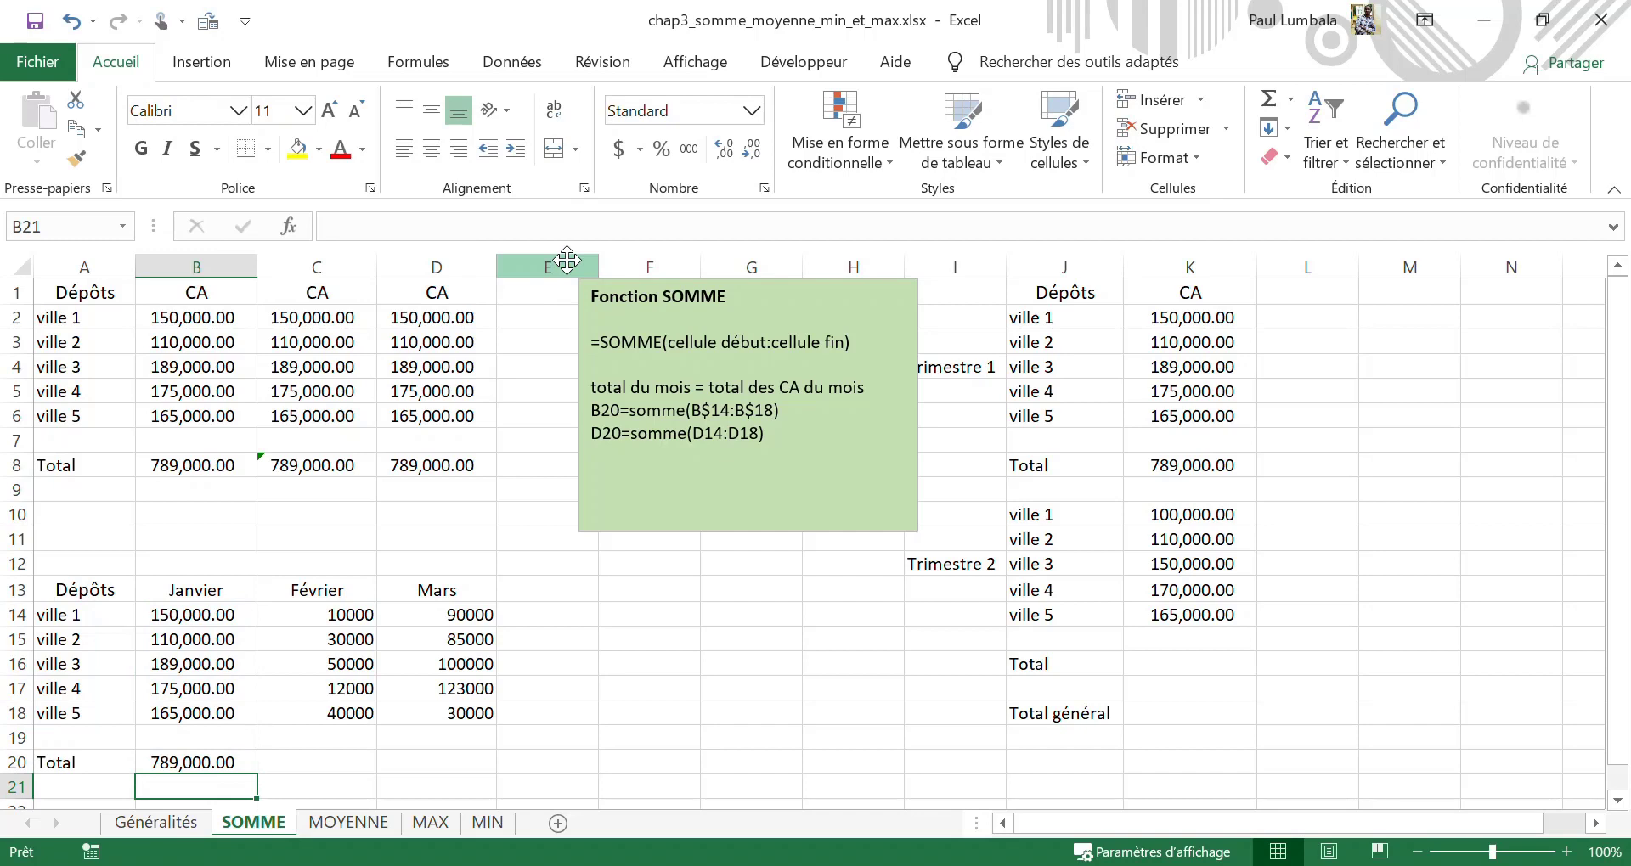
{"action": "left_click", "coordinate": [223, 769]}
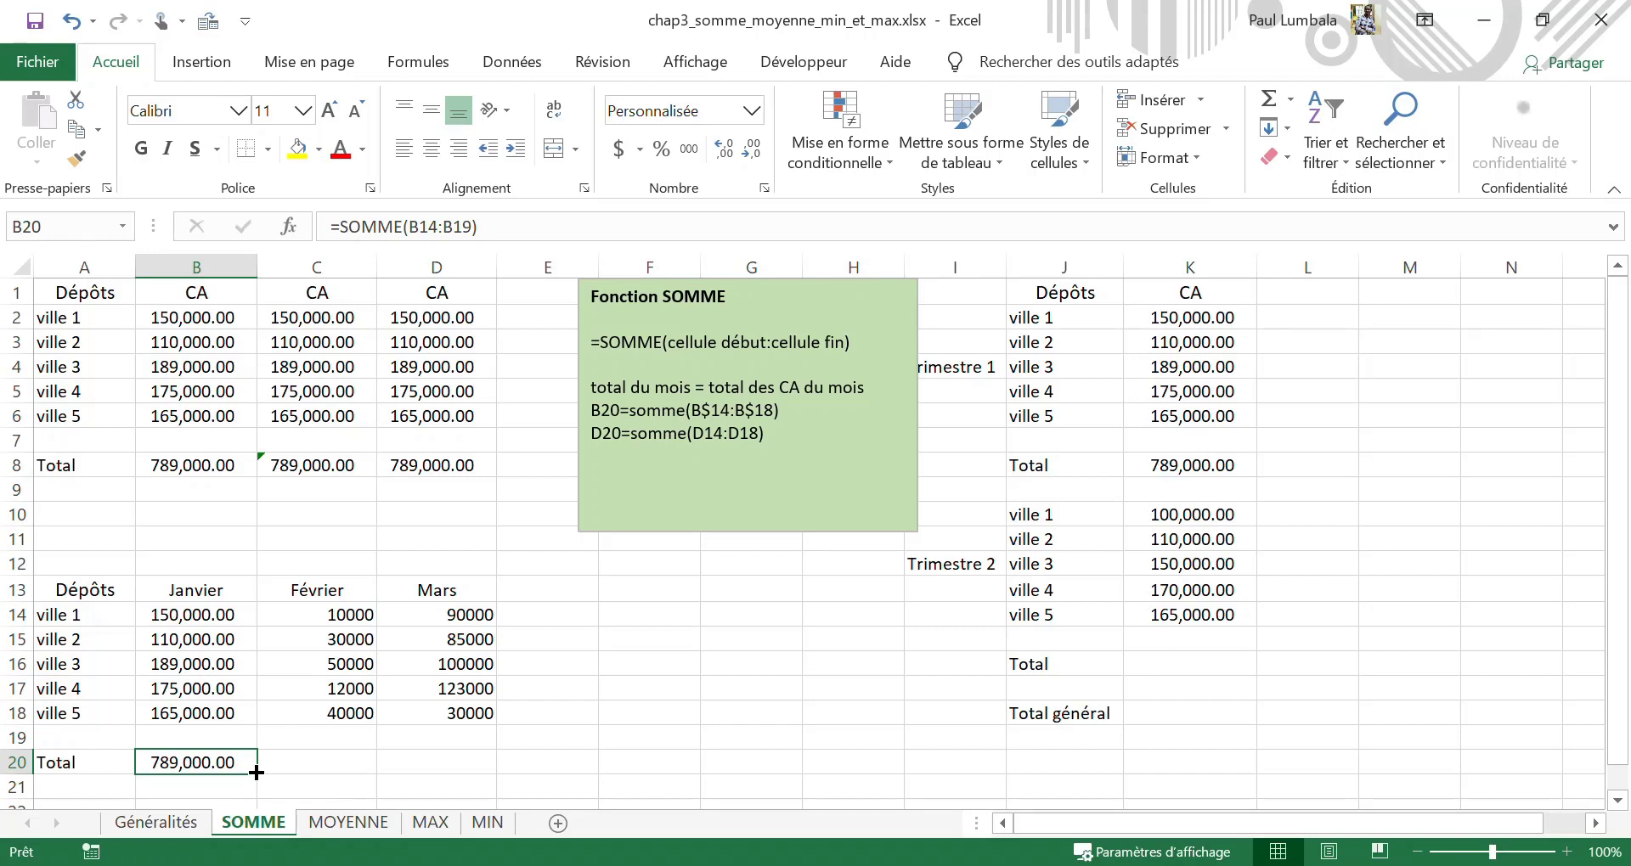
{"action": "left_click_drag", "start_coordinate": [256, 772], "coordinate": [464, 775]}
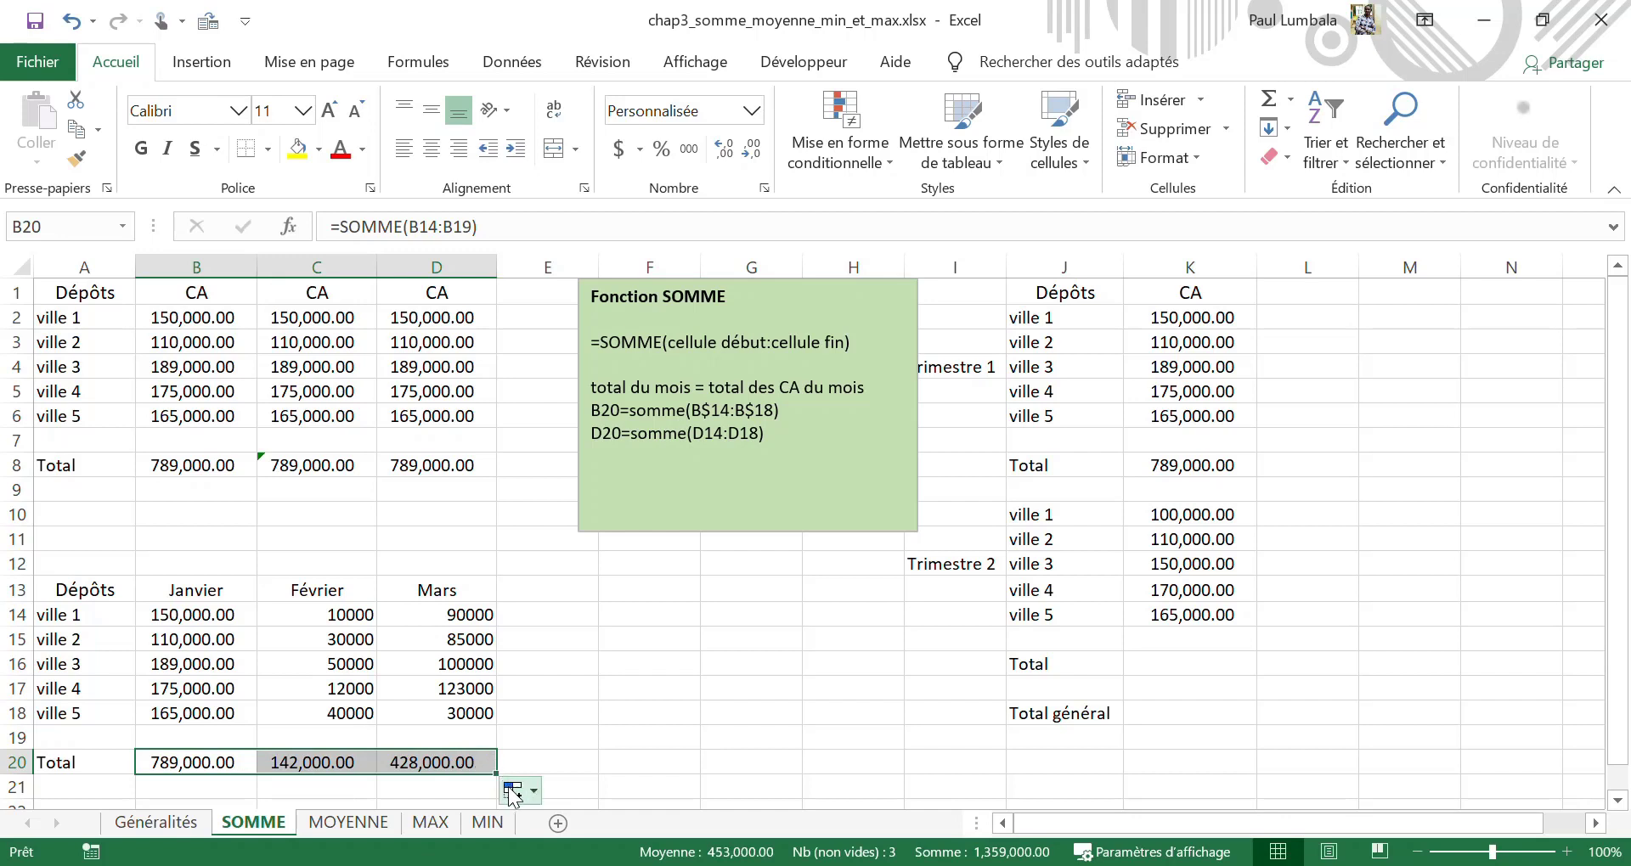
Keep the fill across B20:D20 as Copier les cellules and check the SOMME ranges in C20 and D20.
{"action": "left_click", "coordinate": [533, 792]}
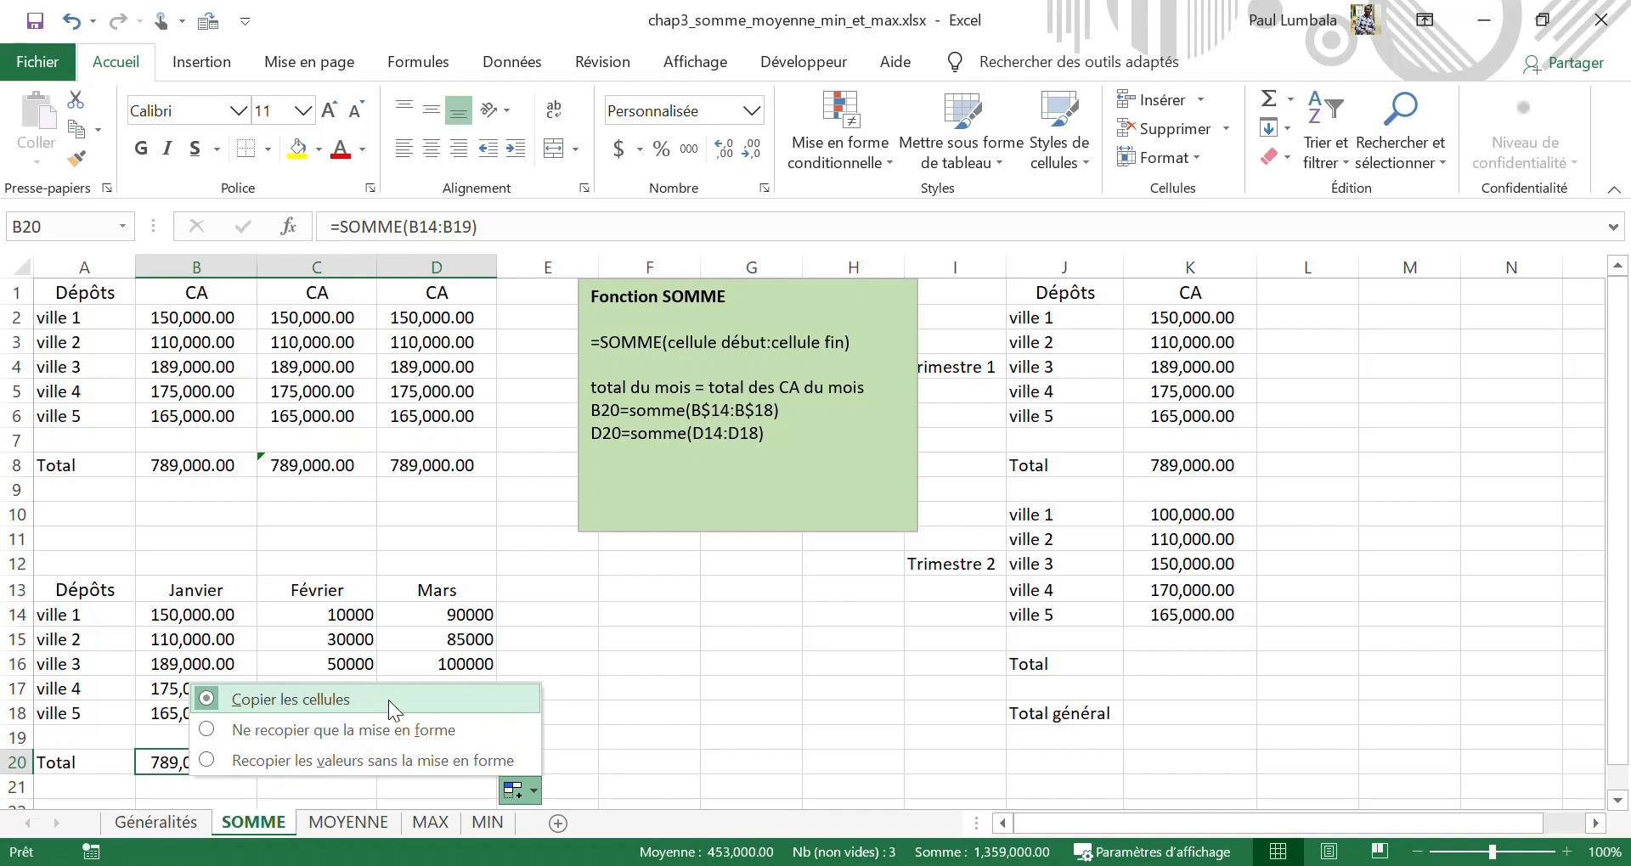
{"action": "left_click", "coordinate": [360, 700]}
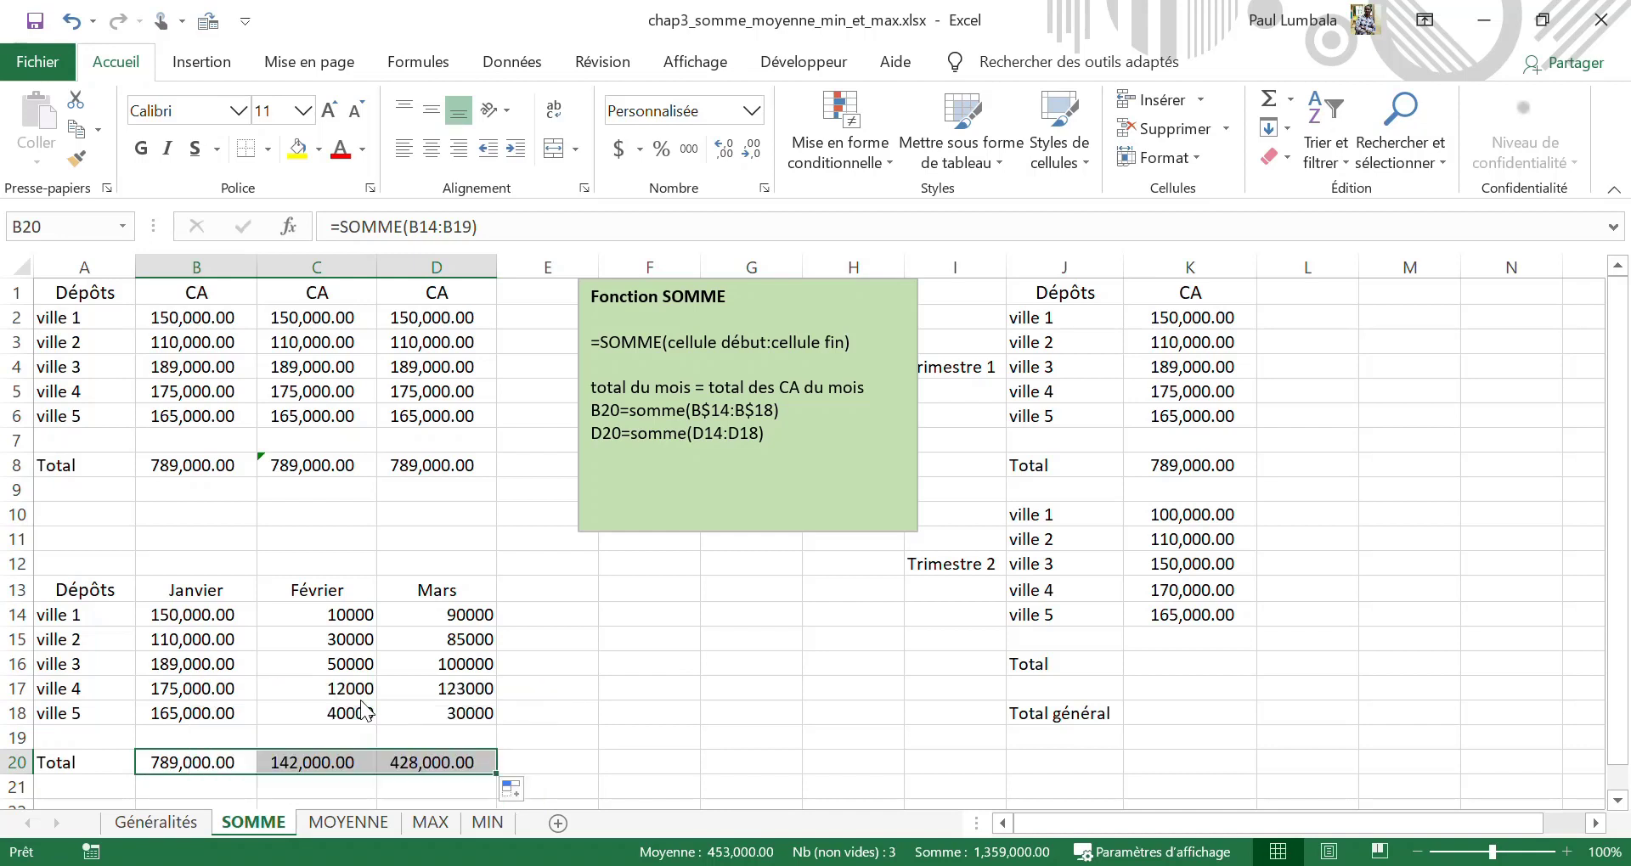
{"action": "left_click", "coordinate": [348, 766]}
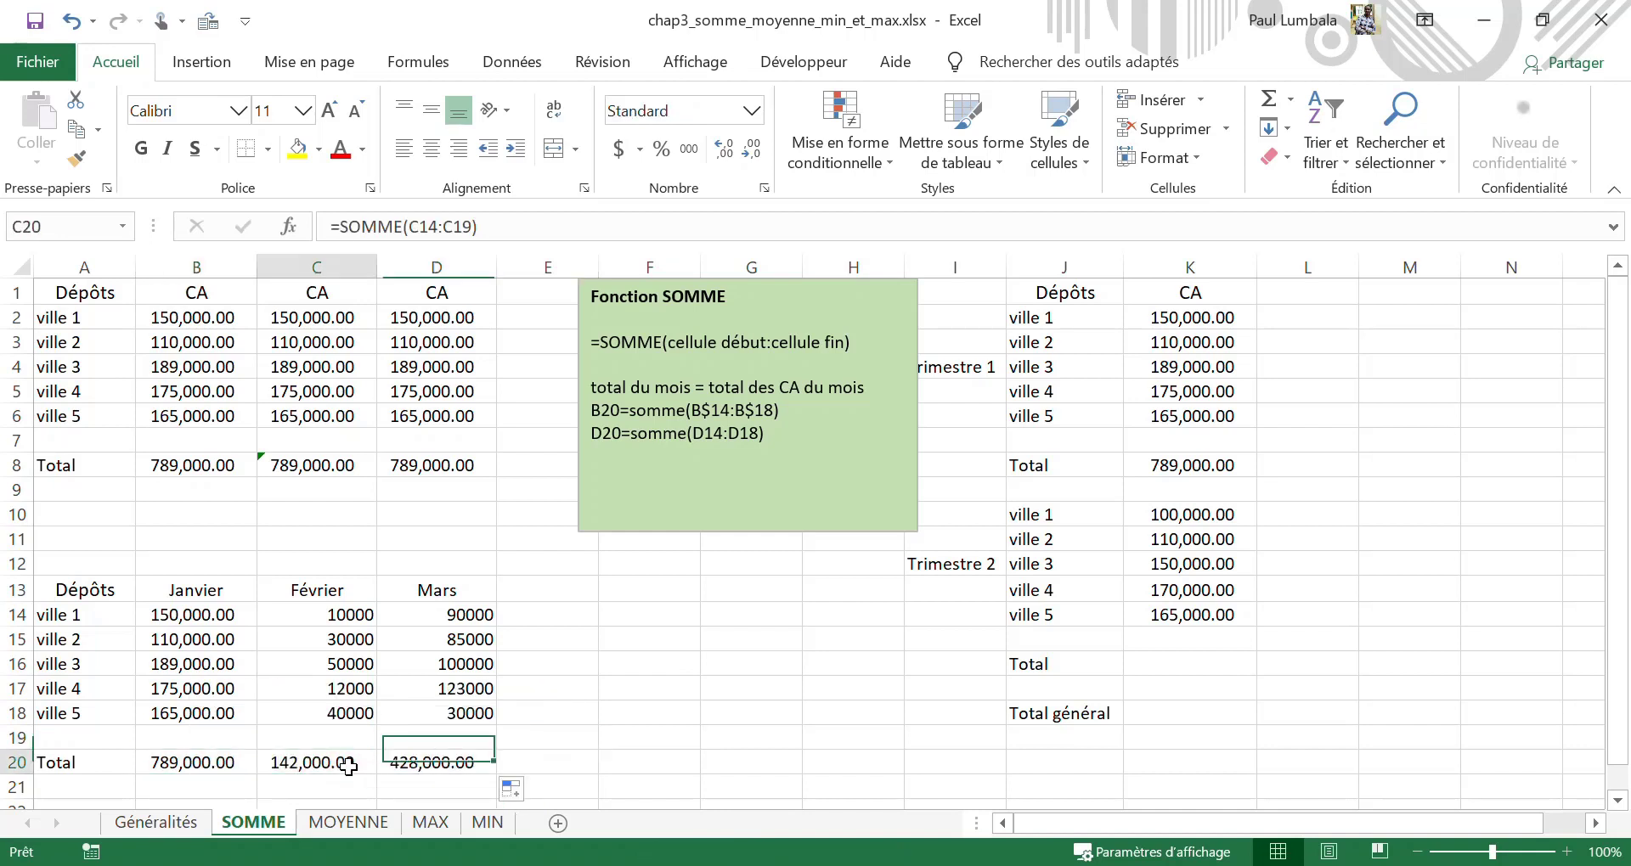
{"action": "left_click", "coordinate": [519, 220]}
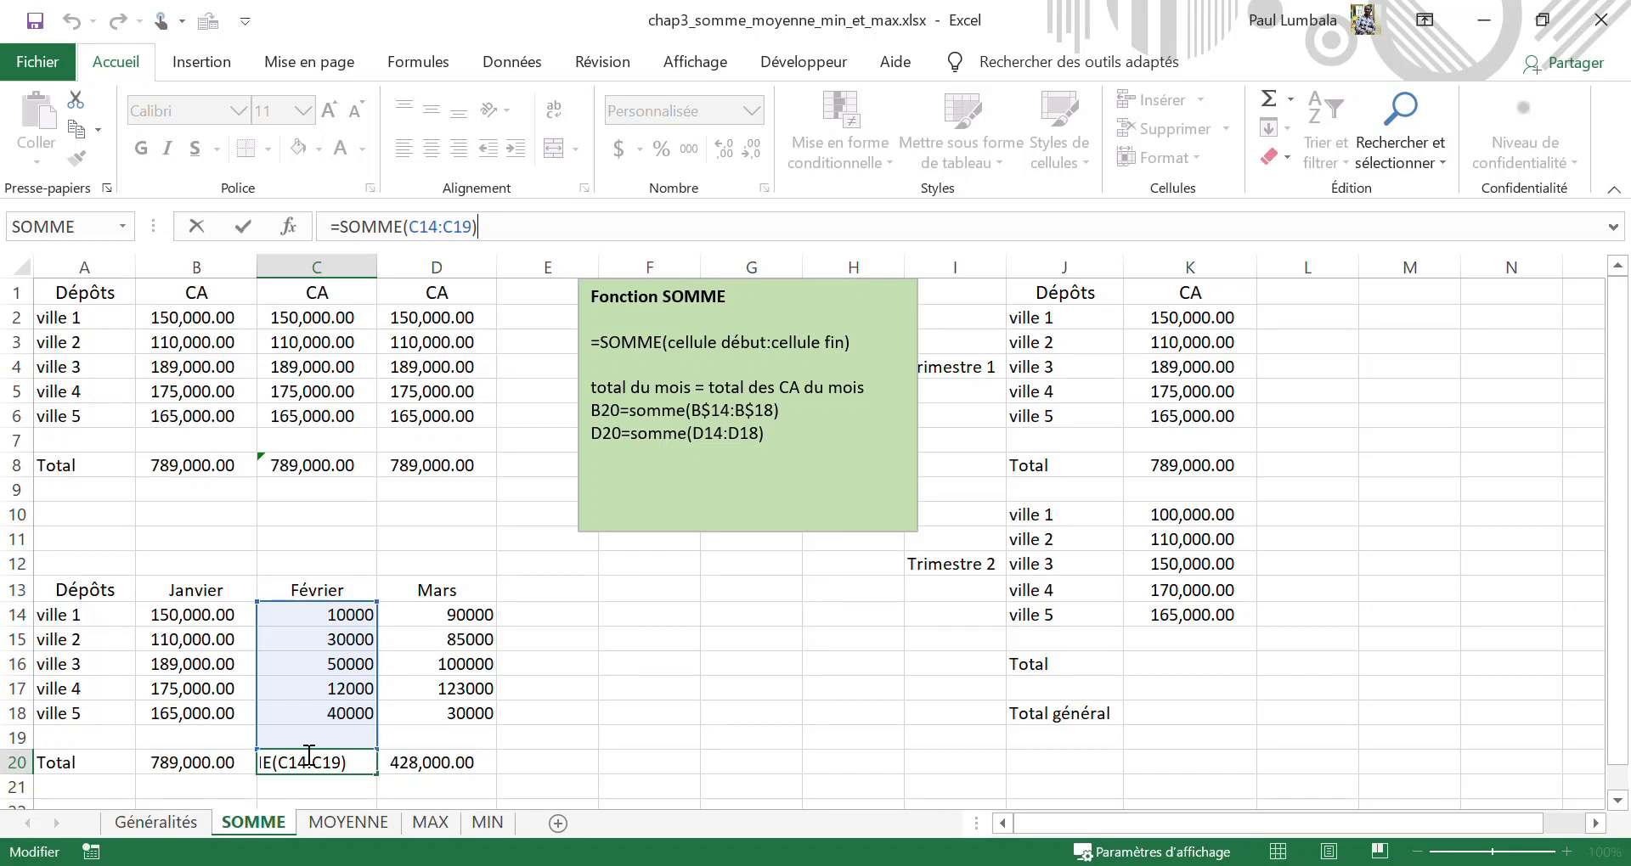
{"action": "key", "text": "Return"}
{"action": "left_click", "coordinate": [441, 762]}
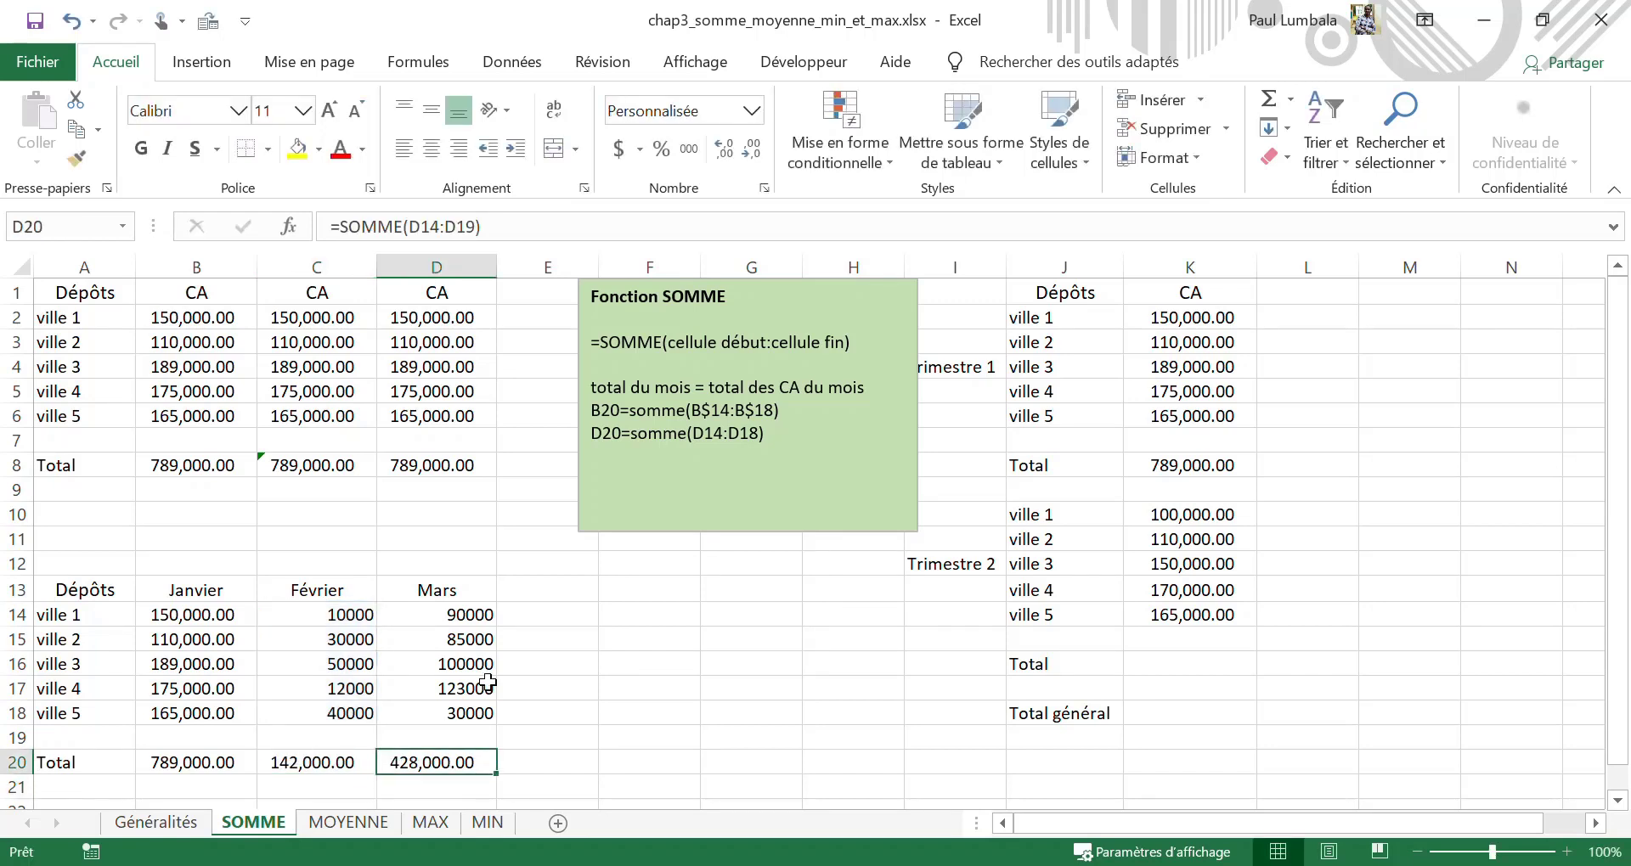
{"action": "left_click", "coordinate": [559, 228]}
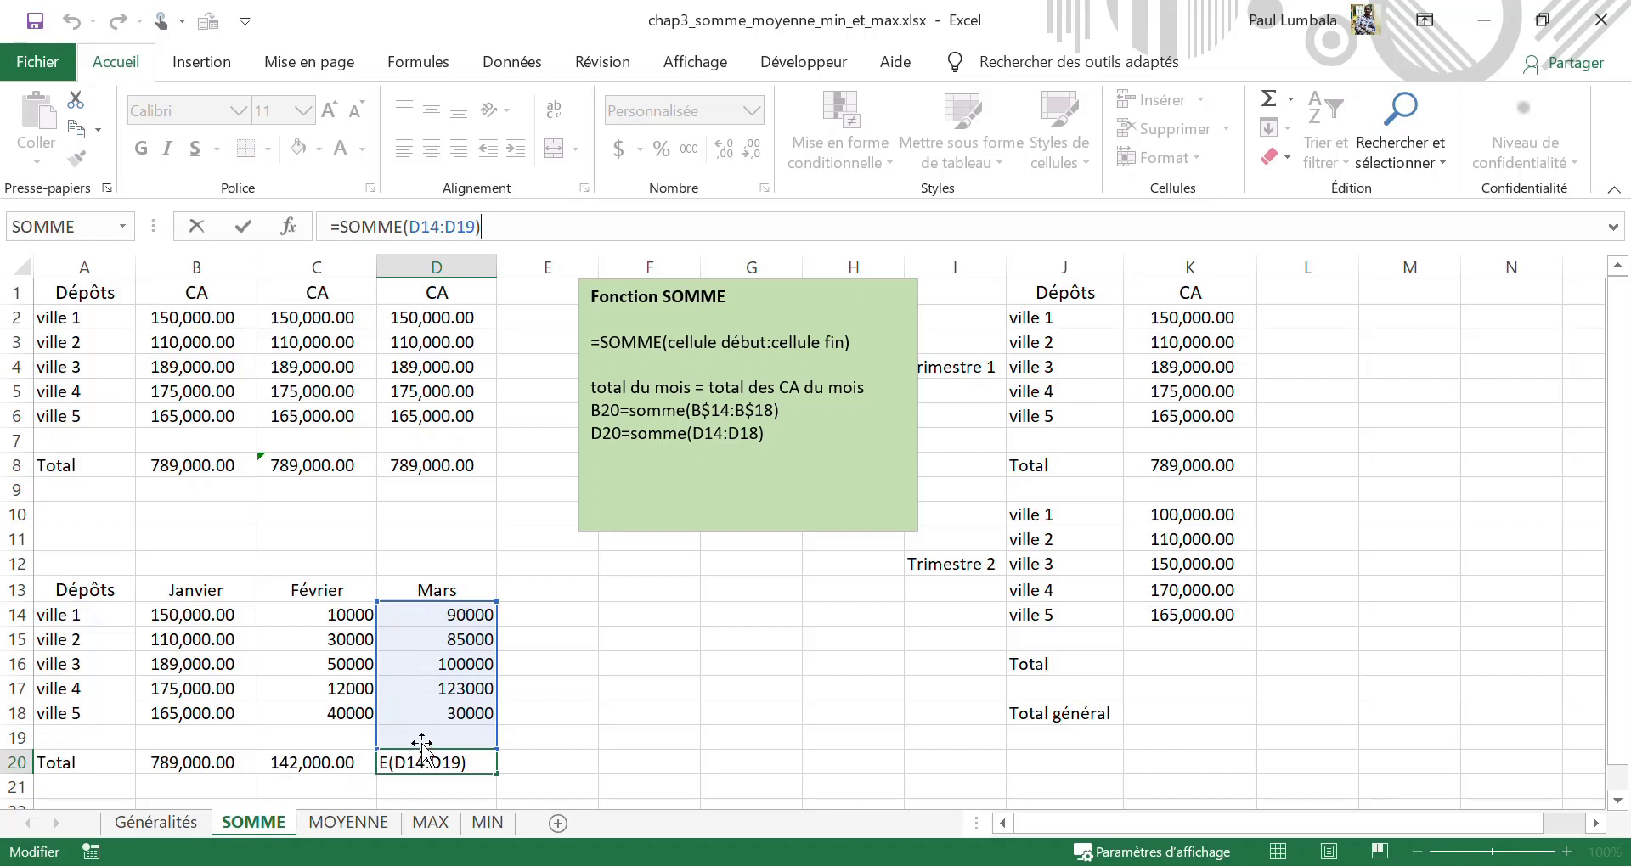
{"action": "key", "text": "Return"}
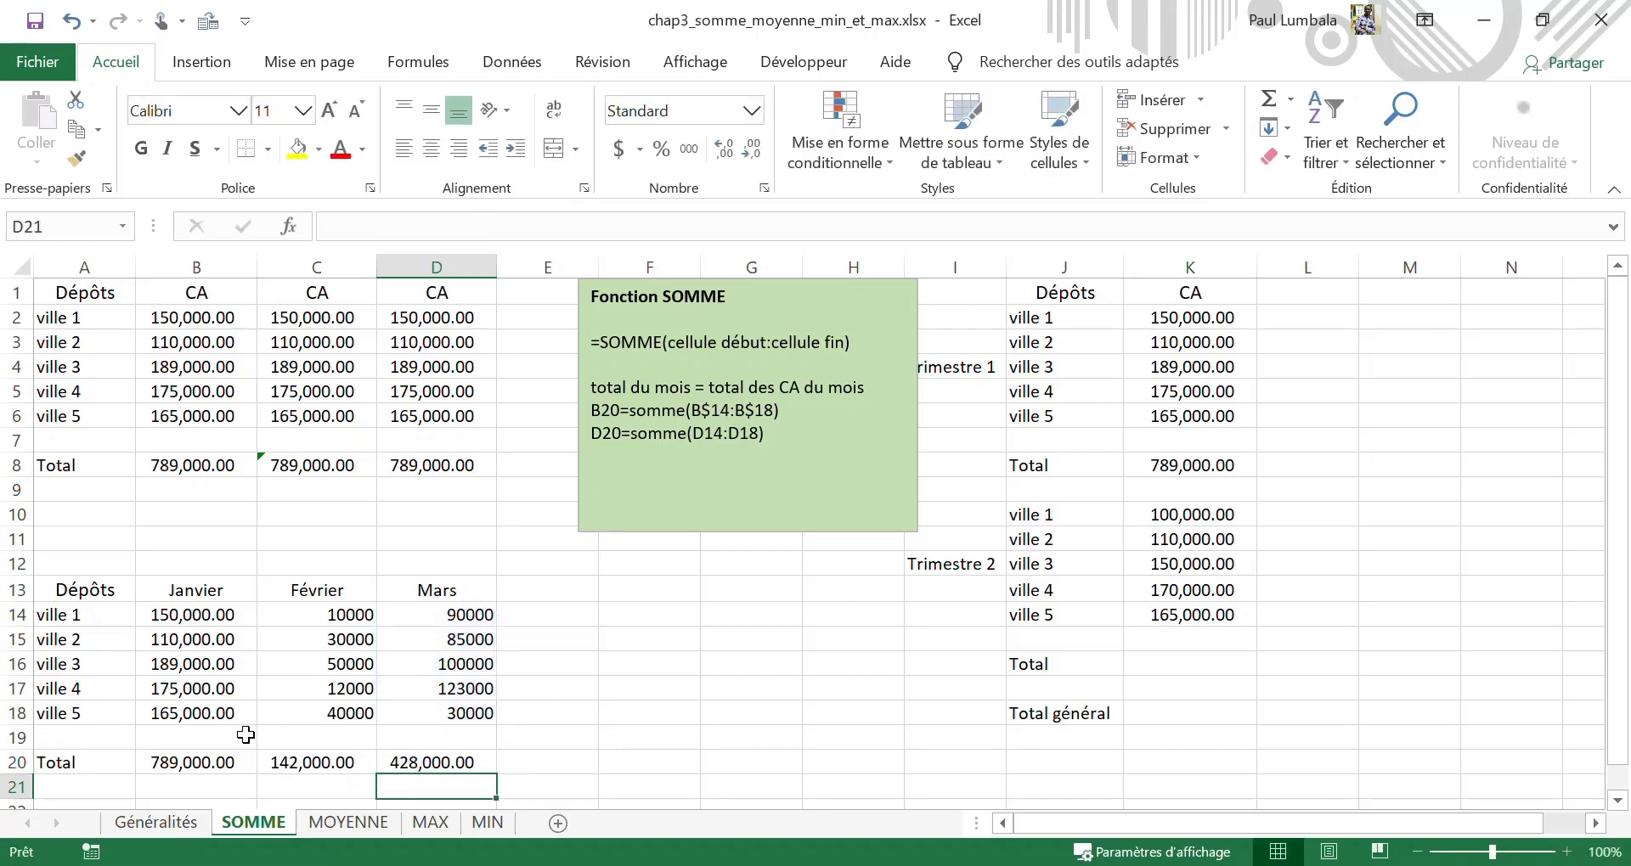
Compare the cell ranges in the SOMME formulas of B20 and C20.
{"action": "left_click", "coordinate": [214, 761]}
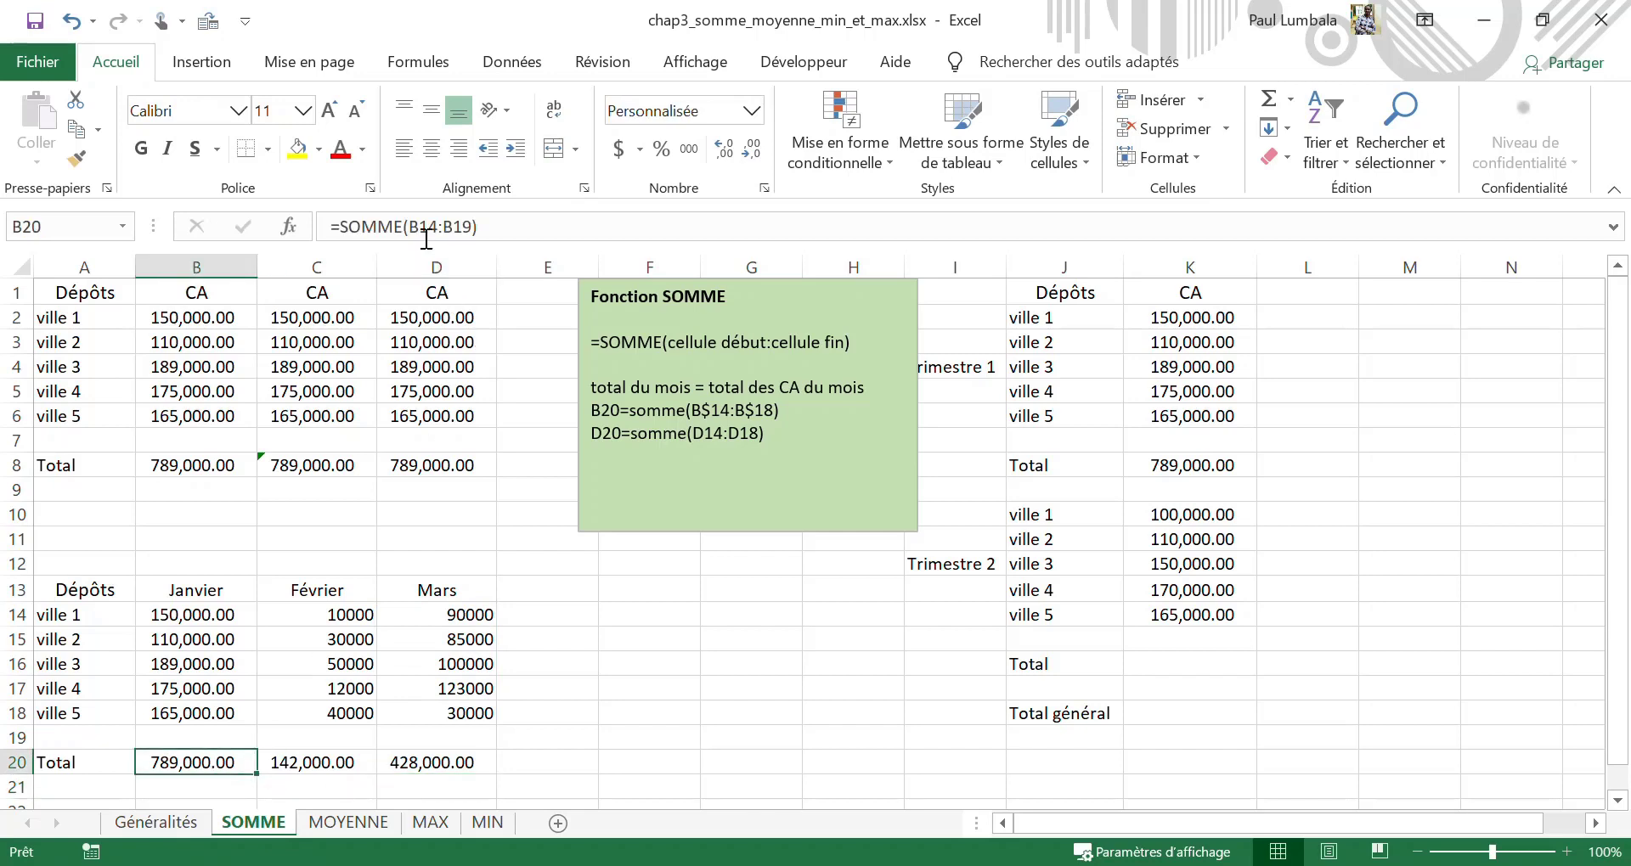
{"action": "left_click_drag", "start_coordinate": [410, 226], "coordinate": [438, 226]}
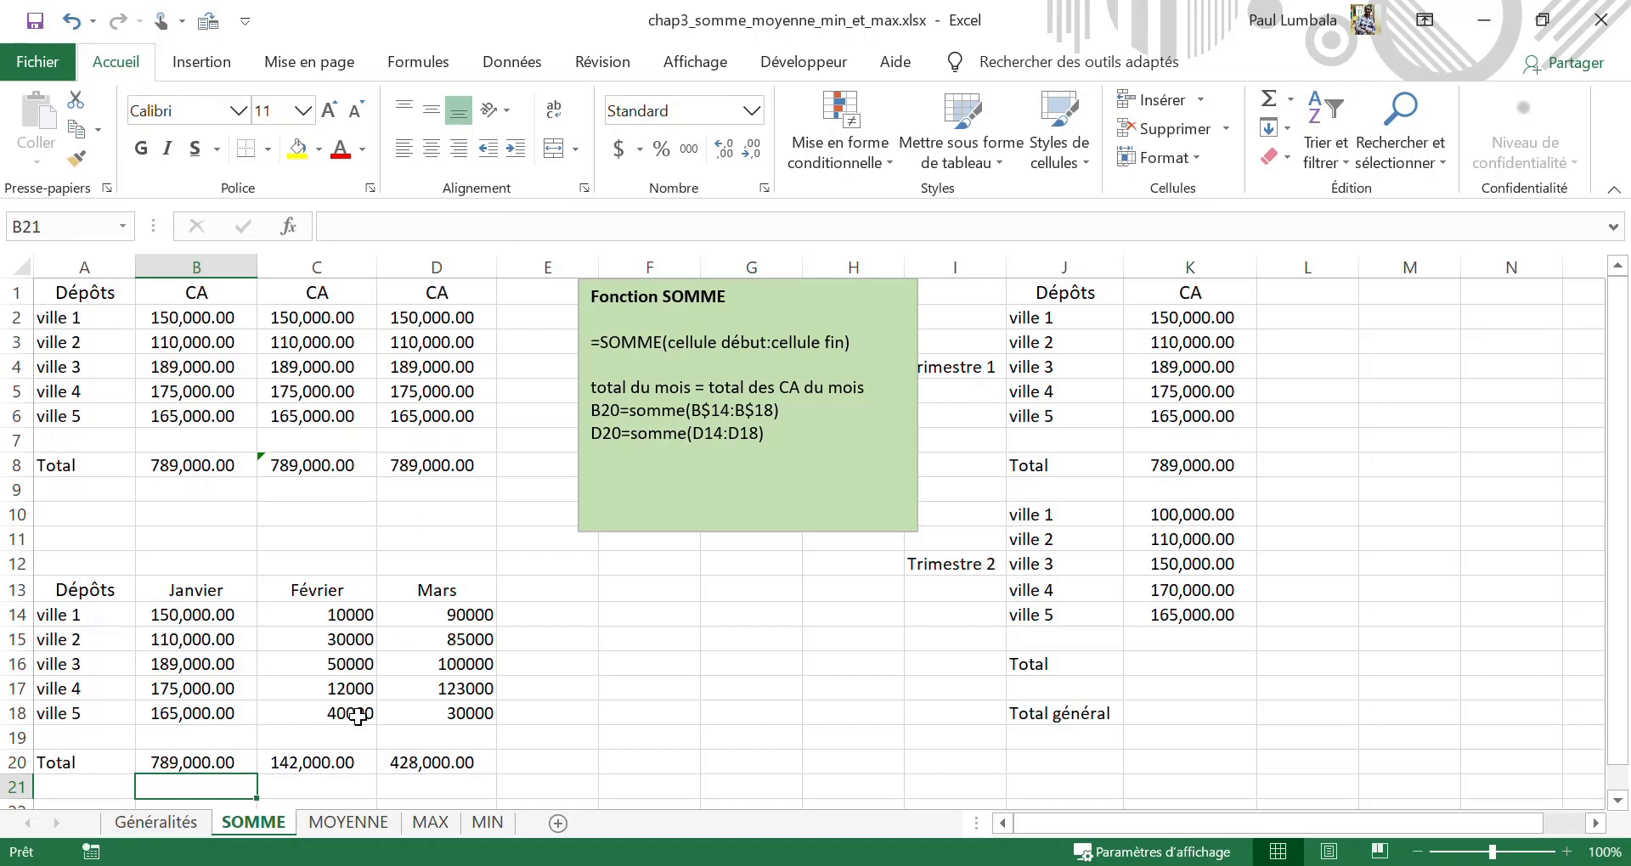
{"action": "left_click", "coordinate": [326, 762]}
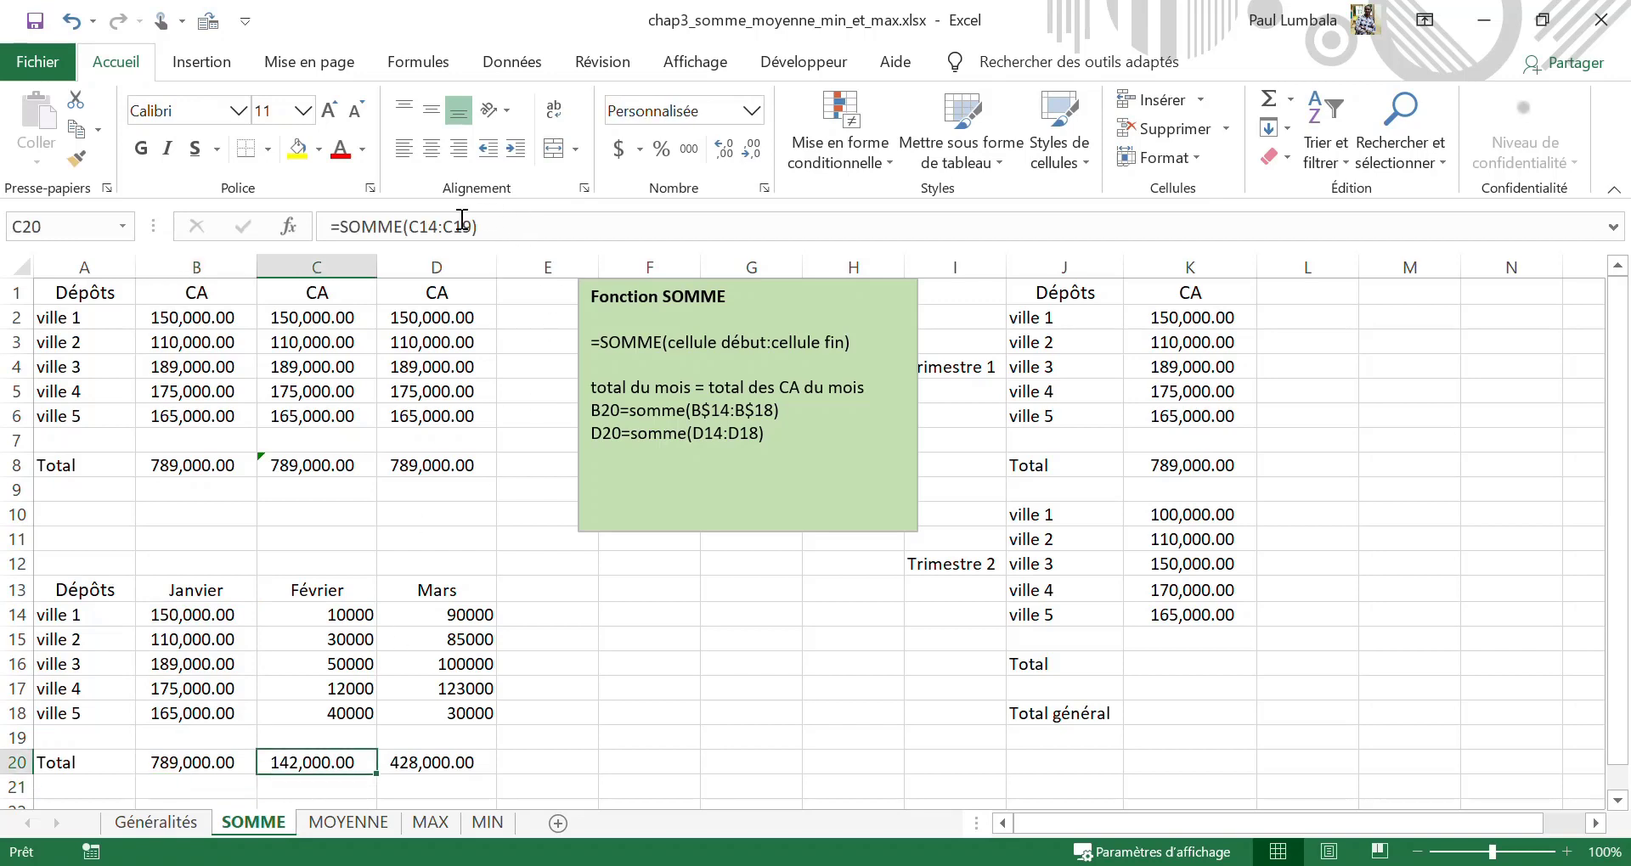
{"action": "left_click_drag", "start_coordinate": [410, 226], "coordinate": [471, 227]}
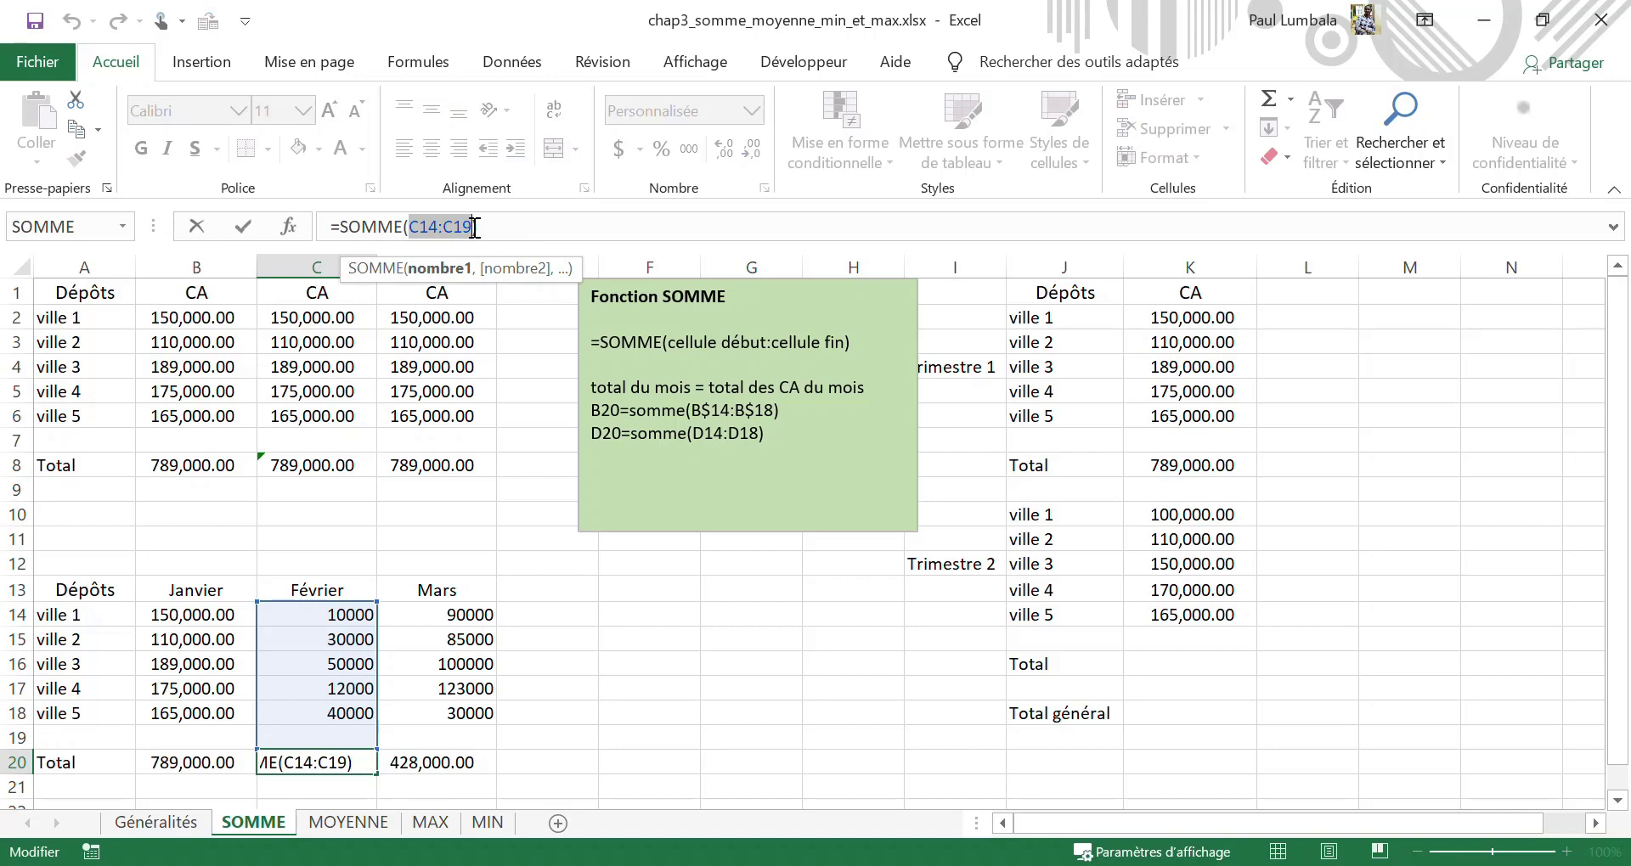
{"action": "key", "text": "Return"}
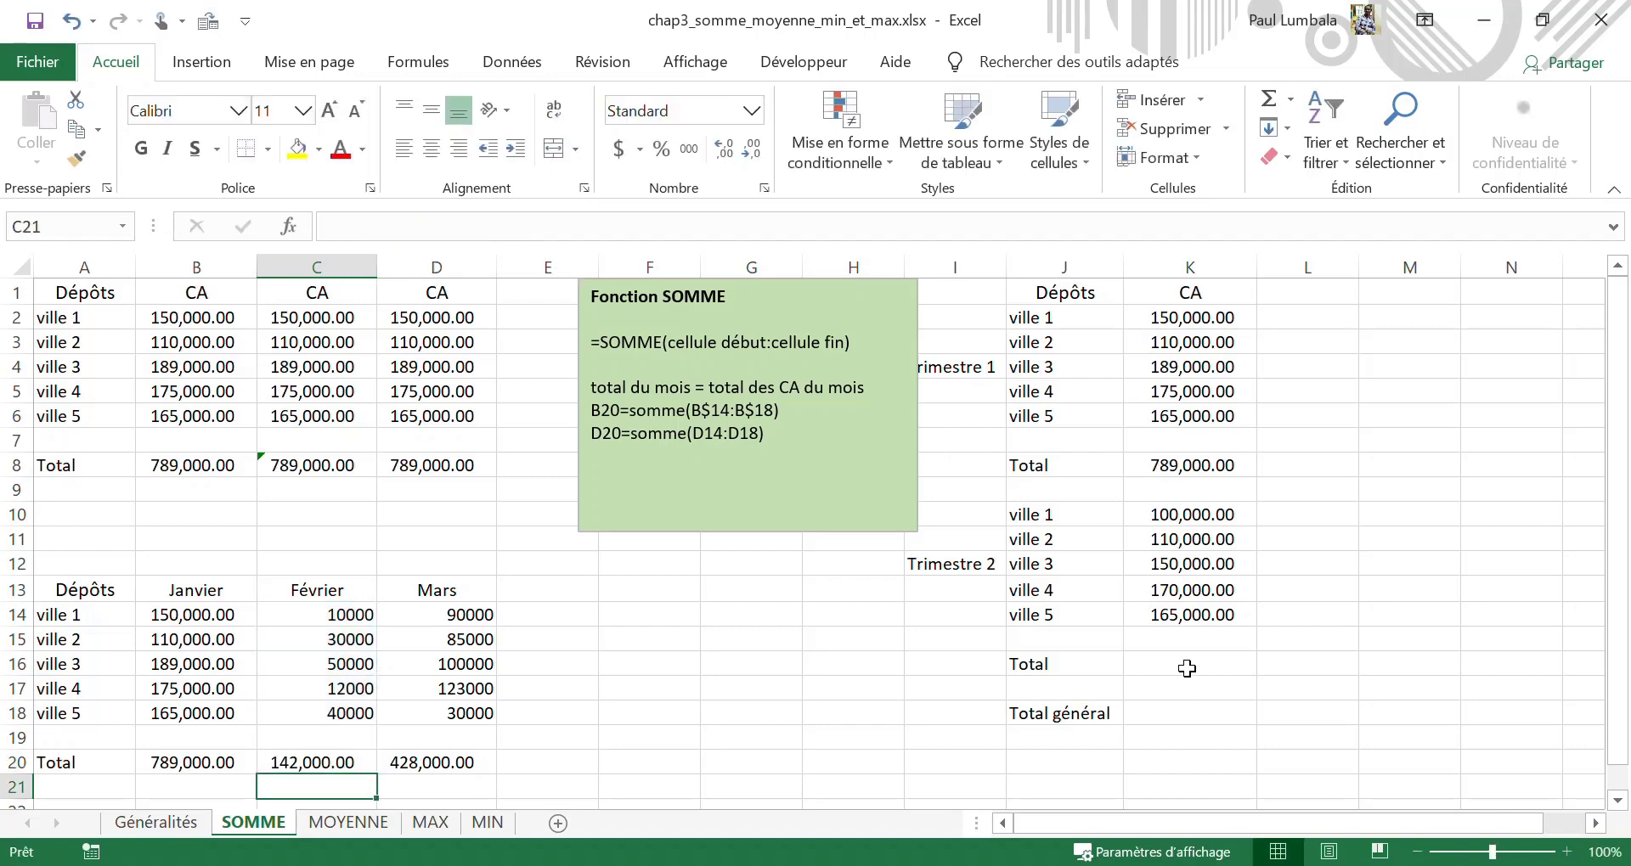
Total the Trimestre 2 figures in K16 with an automatic sum over the selection K10:K16.
{"action": "left_click", "coordinate": [1185, 665]}
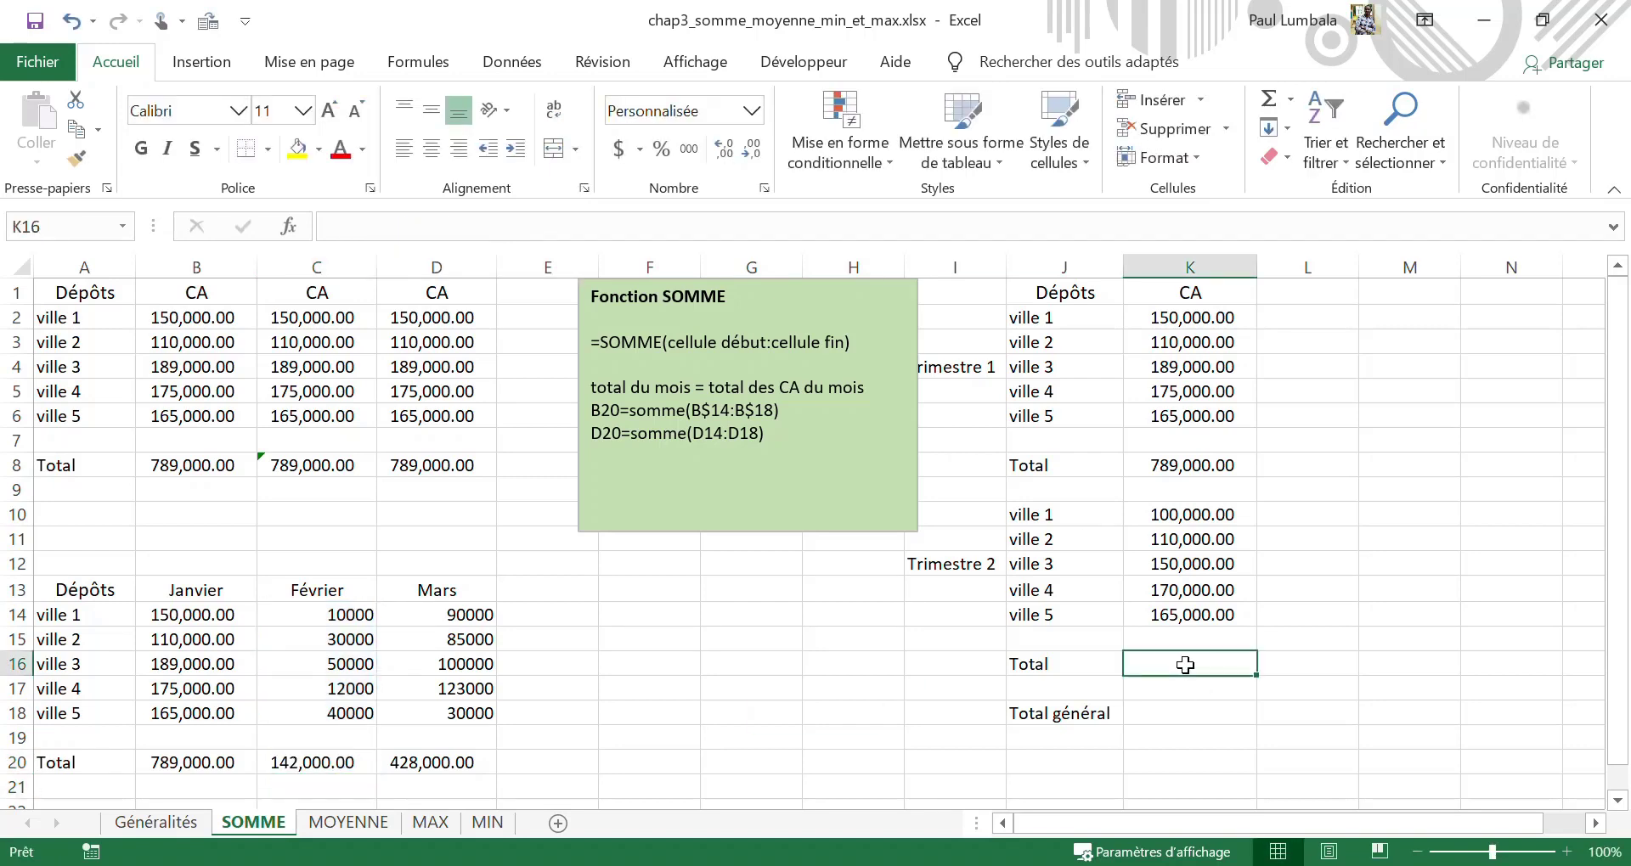
{"action": "left_click_drag", "start_coordinate": [1197, 515], "coordinate": [1191, 663]}
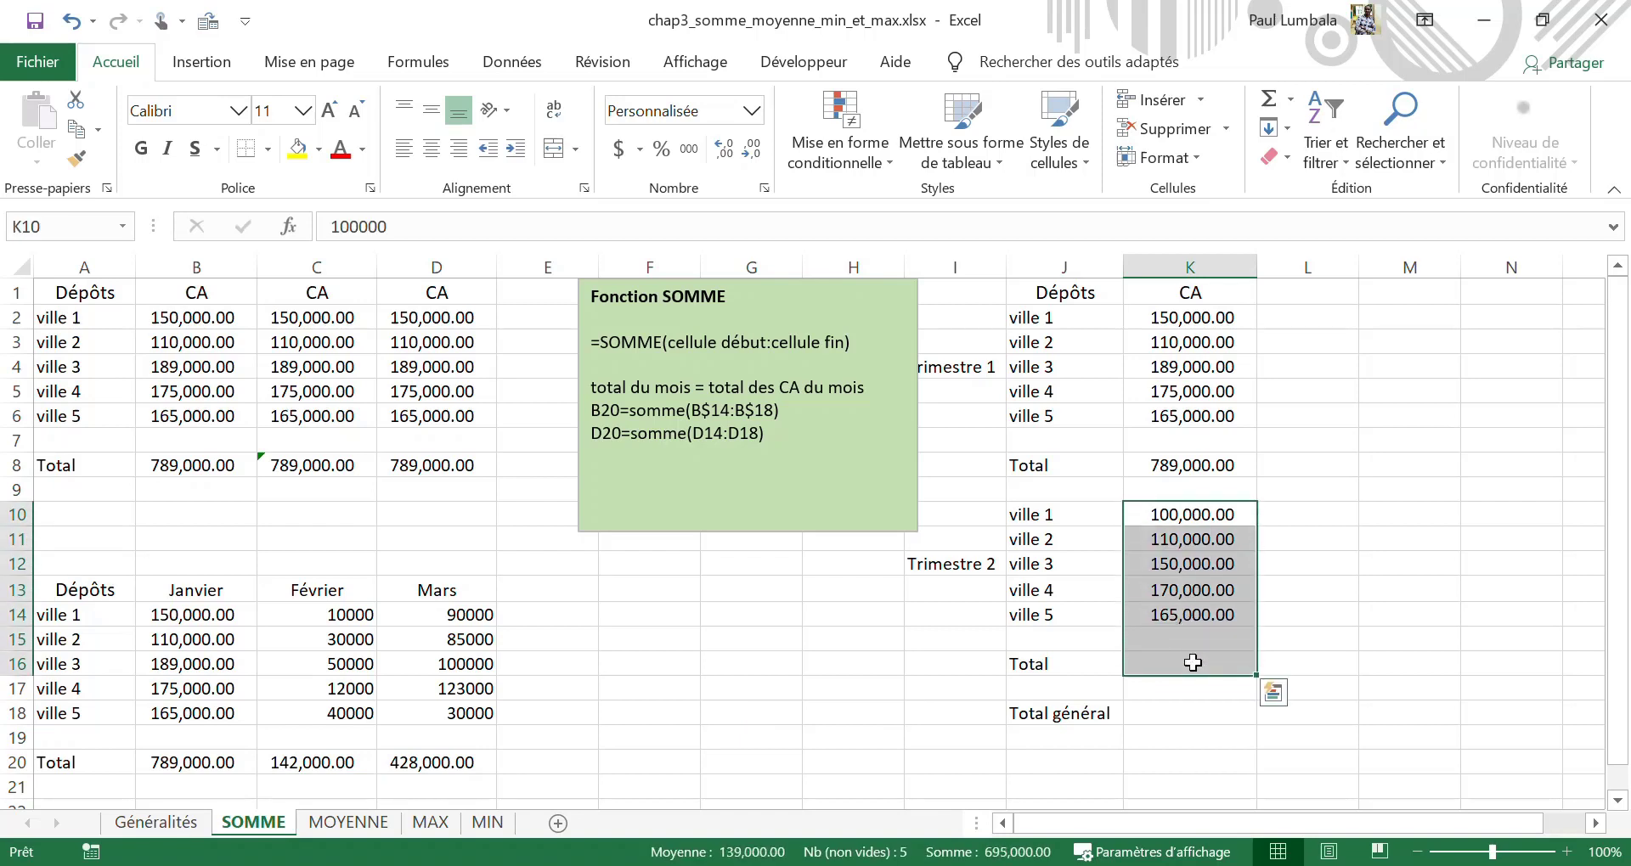
{"action": "left_click", "coordinate": [1272, 101]}
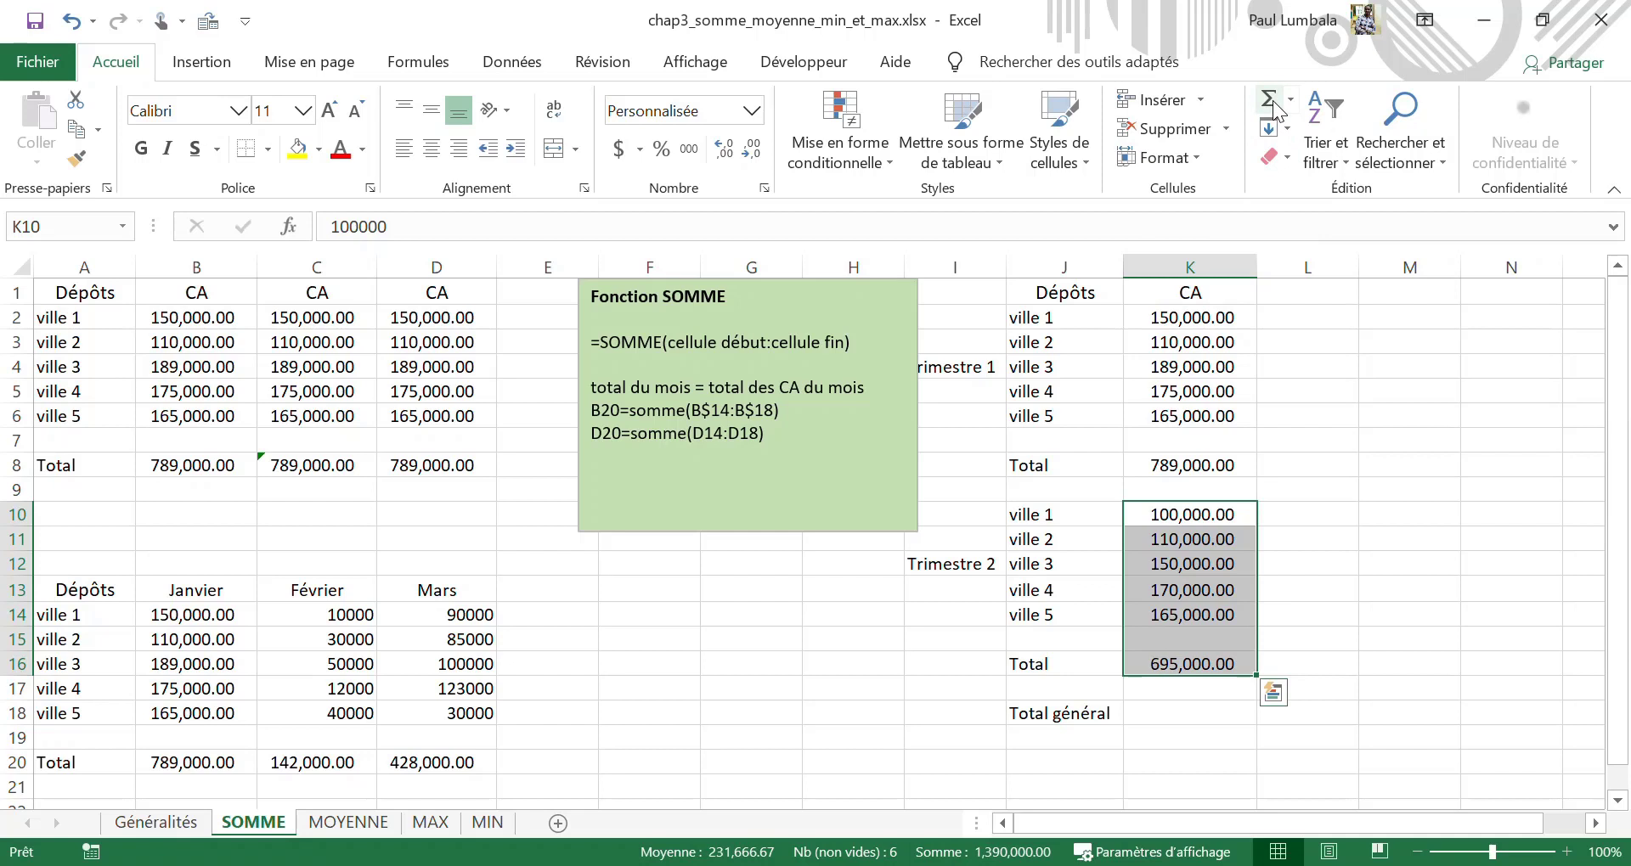
{"action": "left_click", "coordinate": [1367, 660]}
Insert the SOMME function in the Total général cell K18 through the function wizard, with K8 as Nombre1.
{"action": "left_click", "coordinate": [1152, 714]}
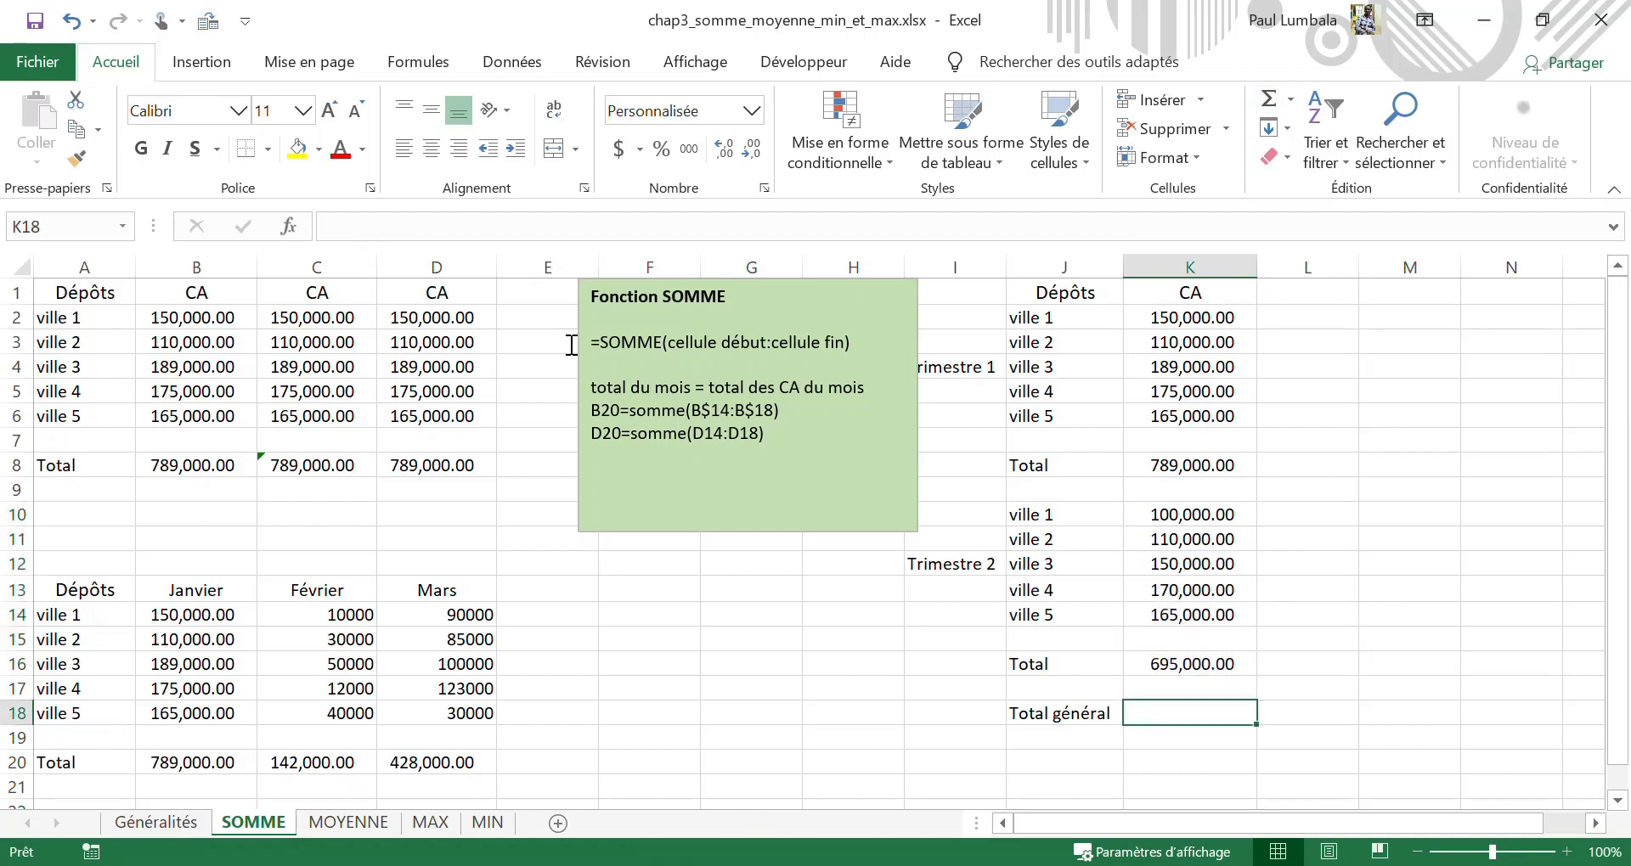
{"action": "left_click", "coordinate": [287, 227]}
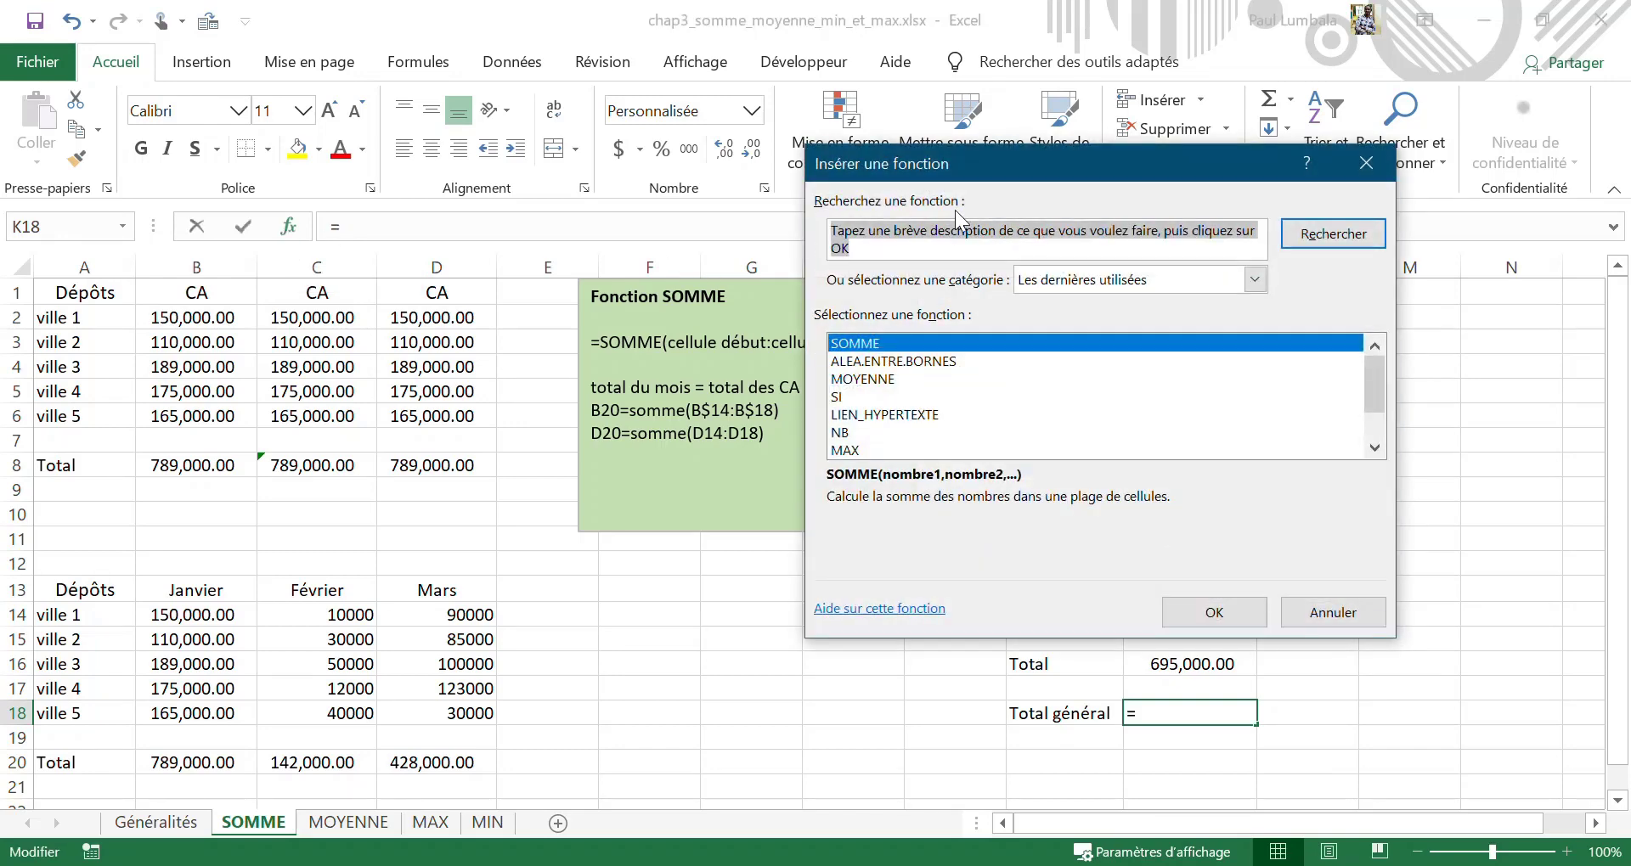
{"action": "double_click", "coordinate": [922, 344]}
{"action": "left_click_drag", "start_coordinate": [997, 177], "coordinate": [382, 191]}
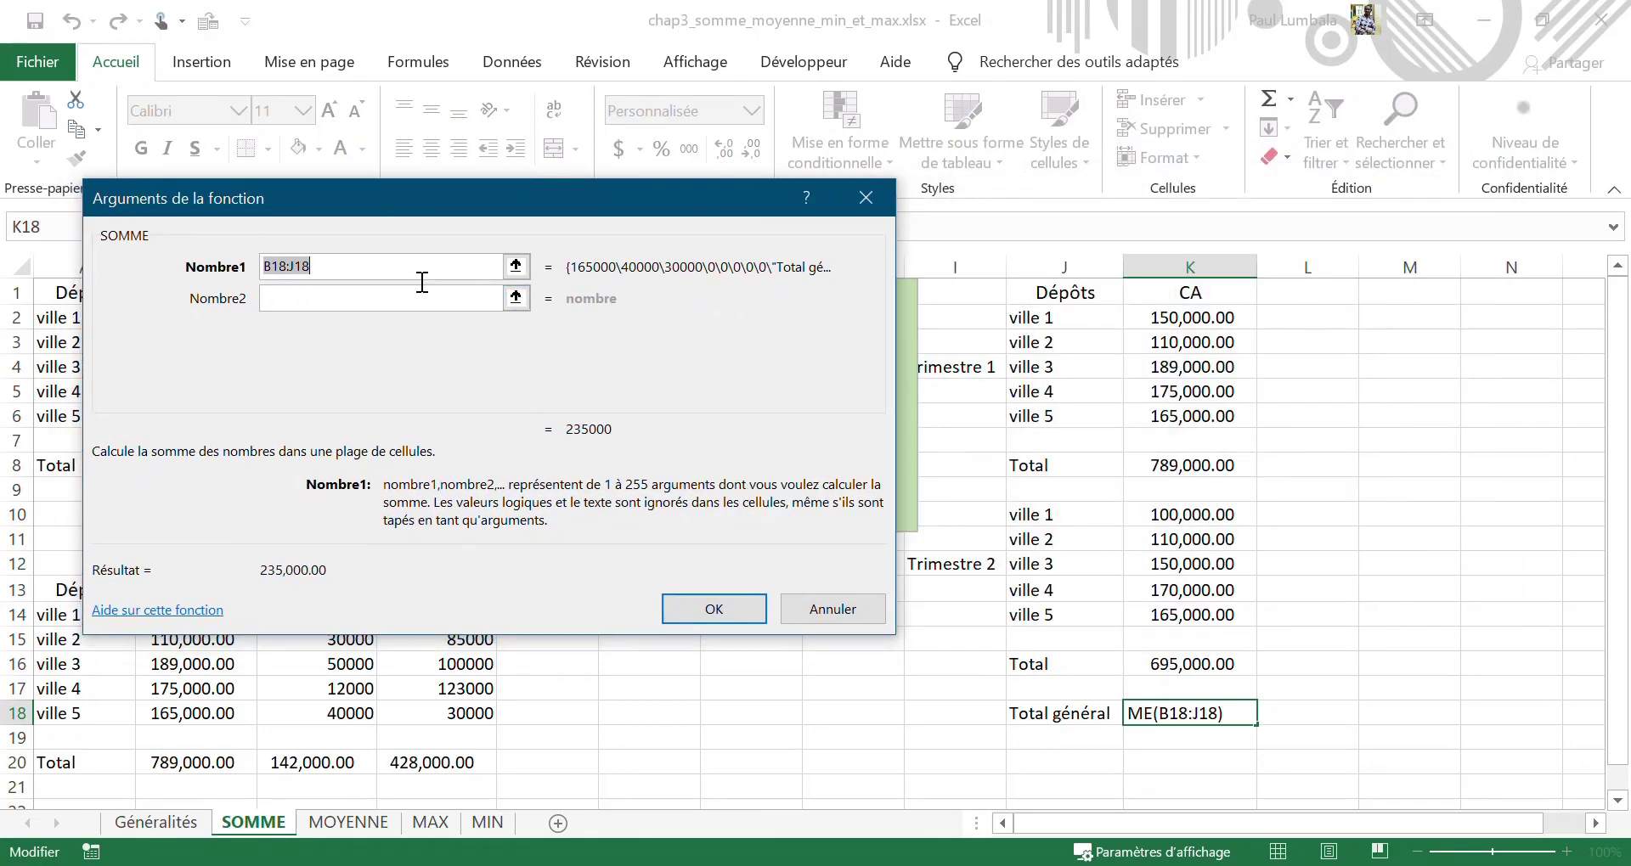
{"action": "key", "text": "BackSpace"}
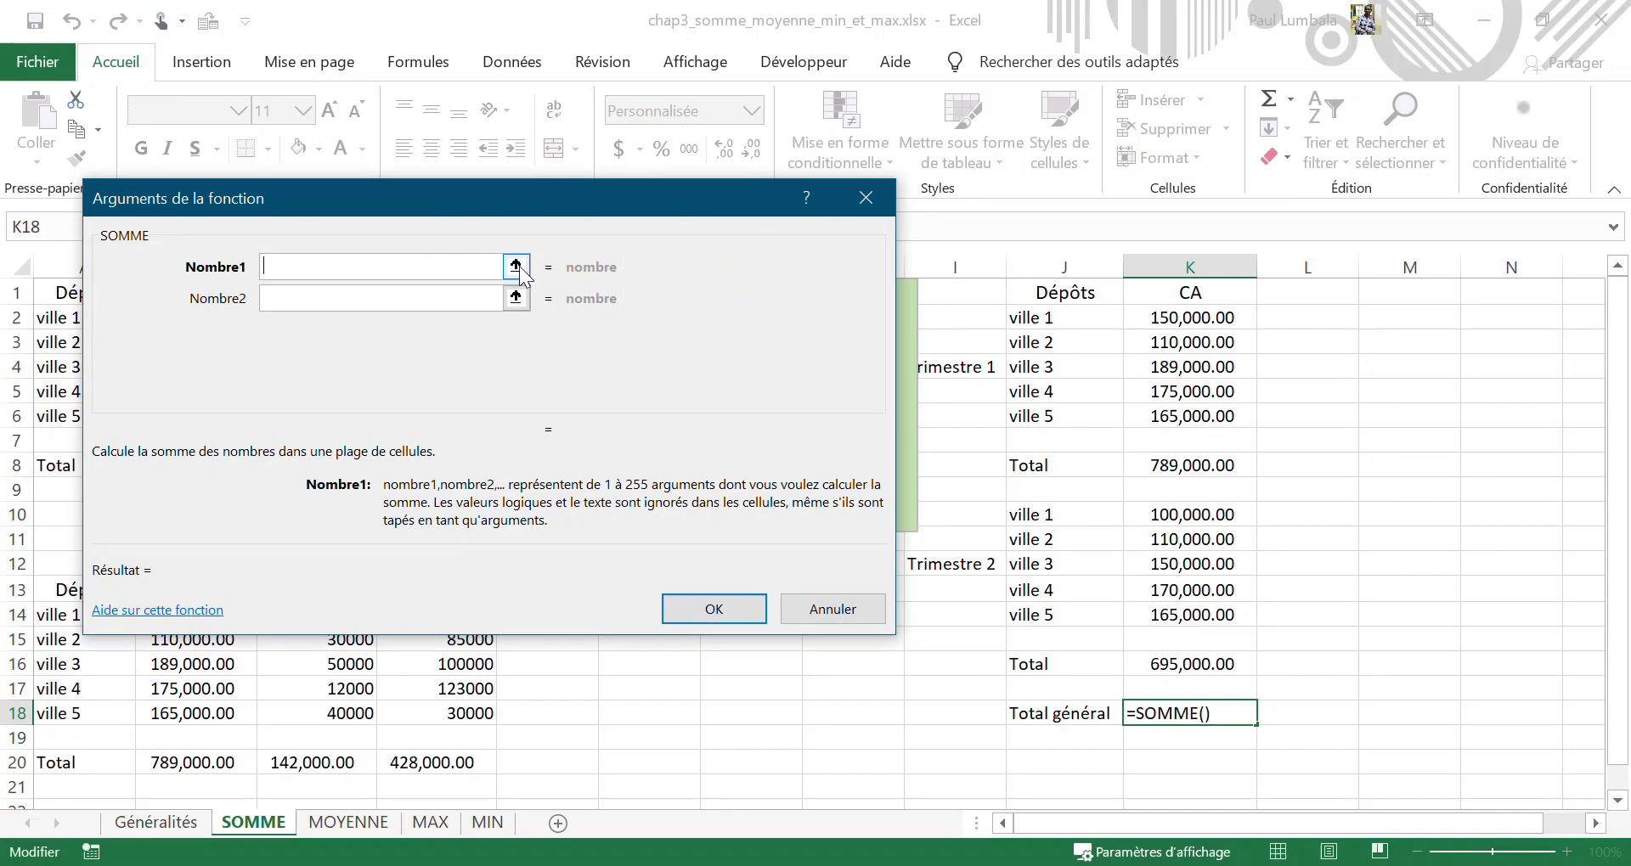
{"action": "left_click", "coordinate": [516, 267]}
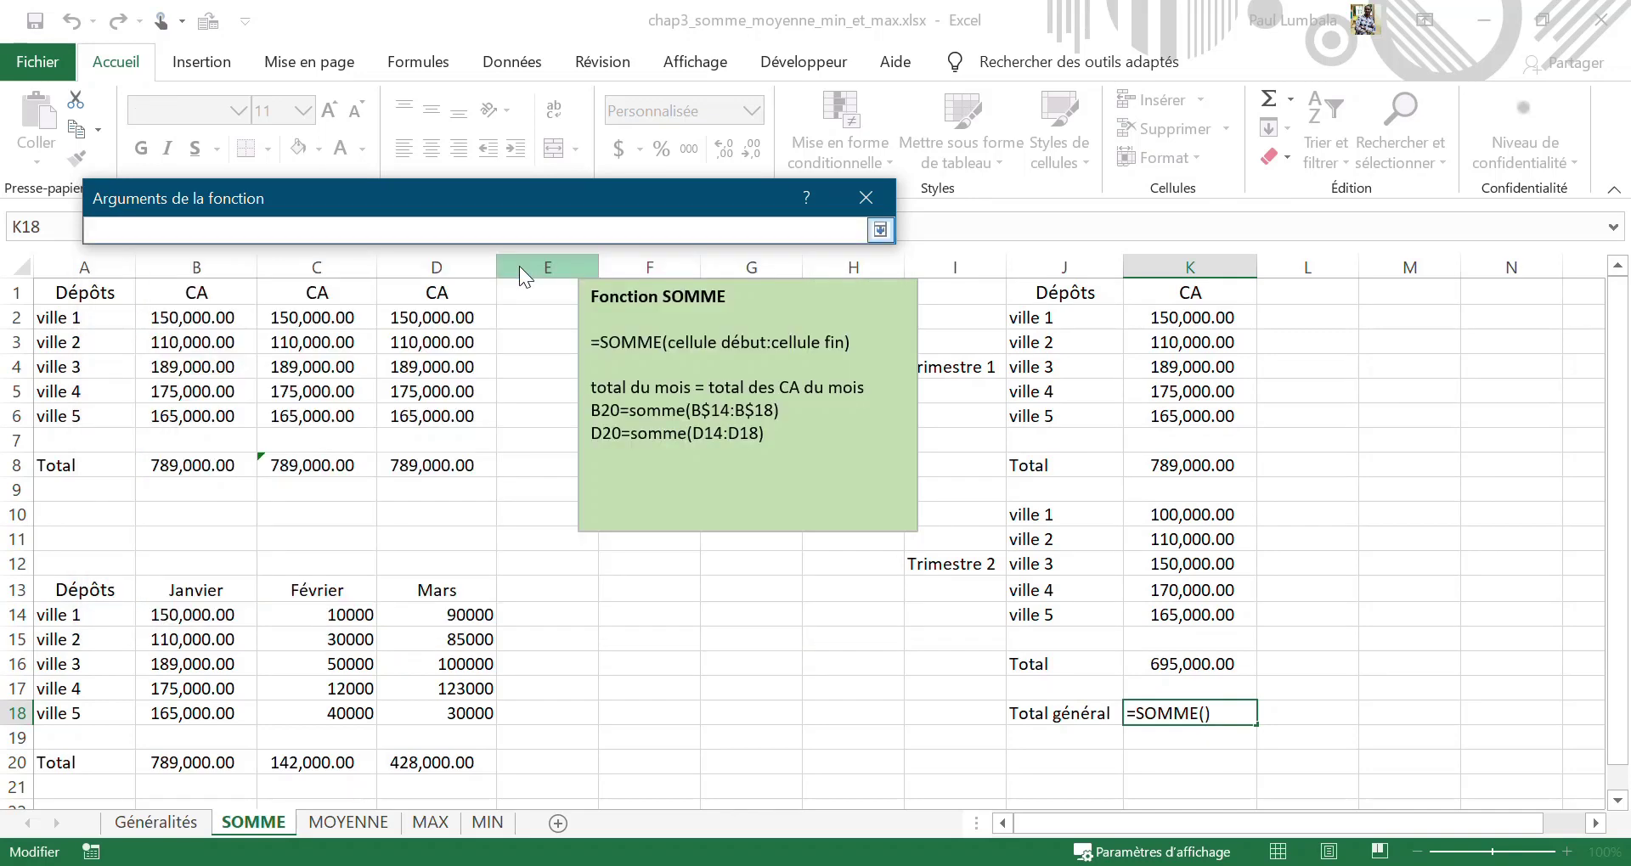
{"action": "left_click", "coordinate": [1206, 461]}
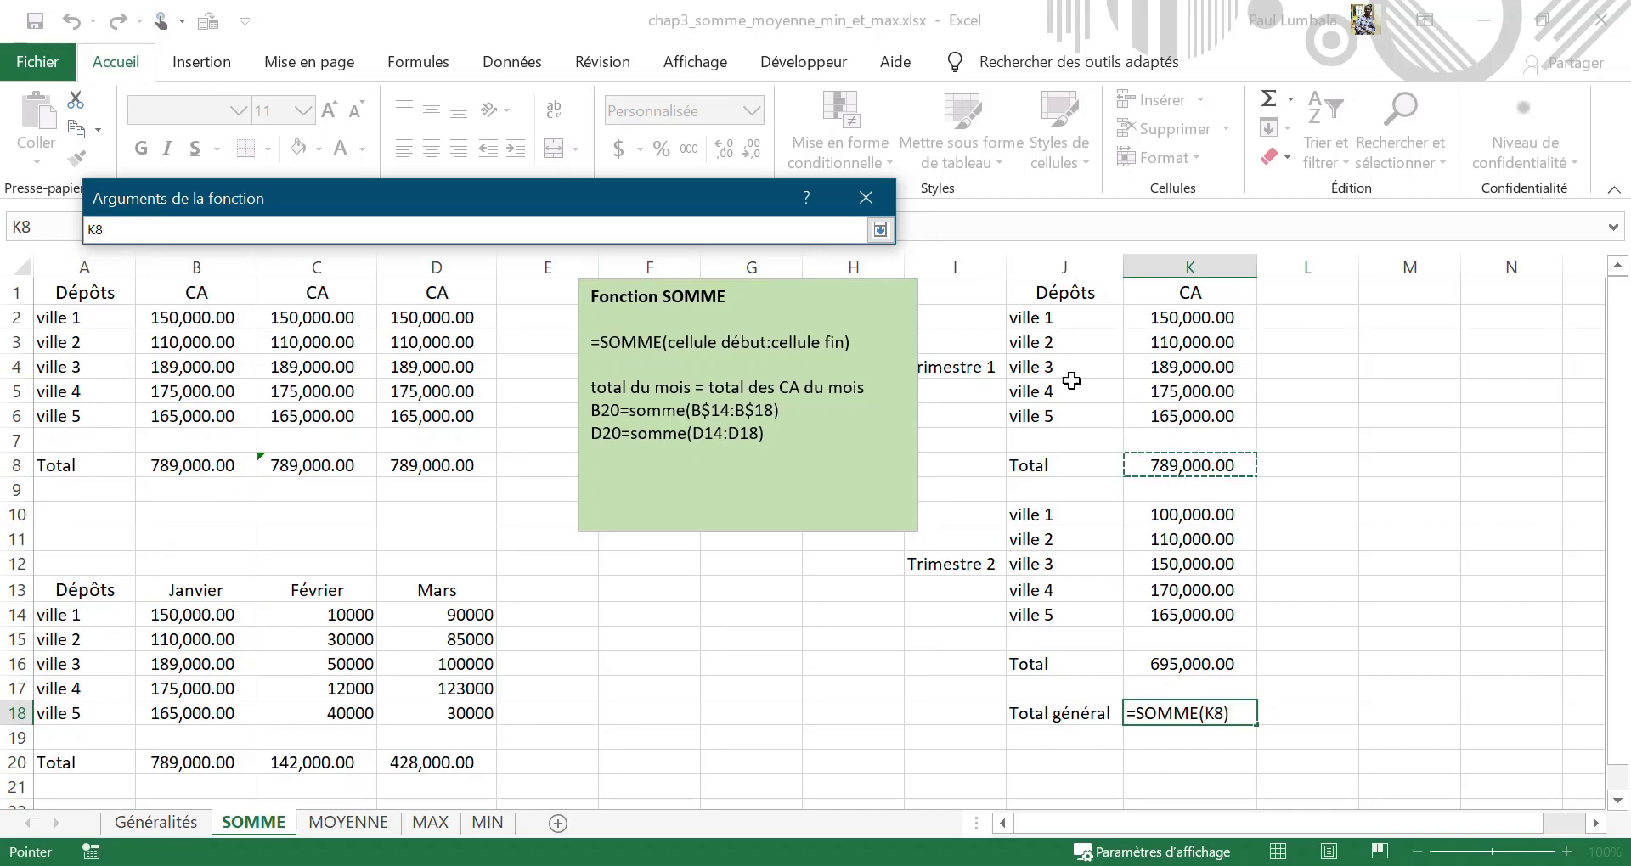
{"action": "left_click", "coordinate": [880, 230]}
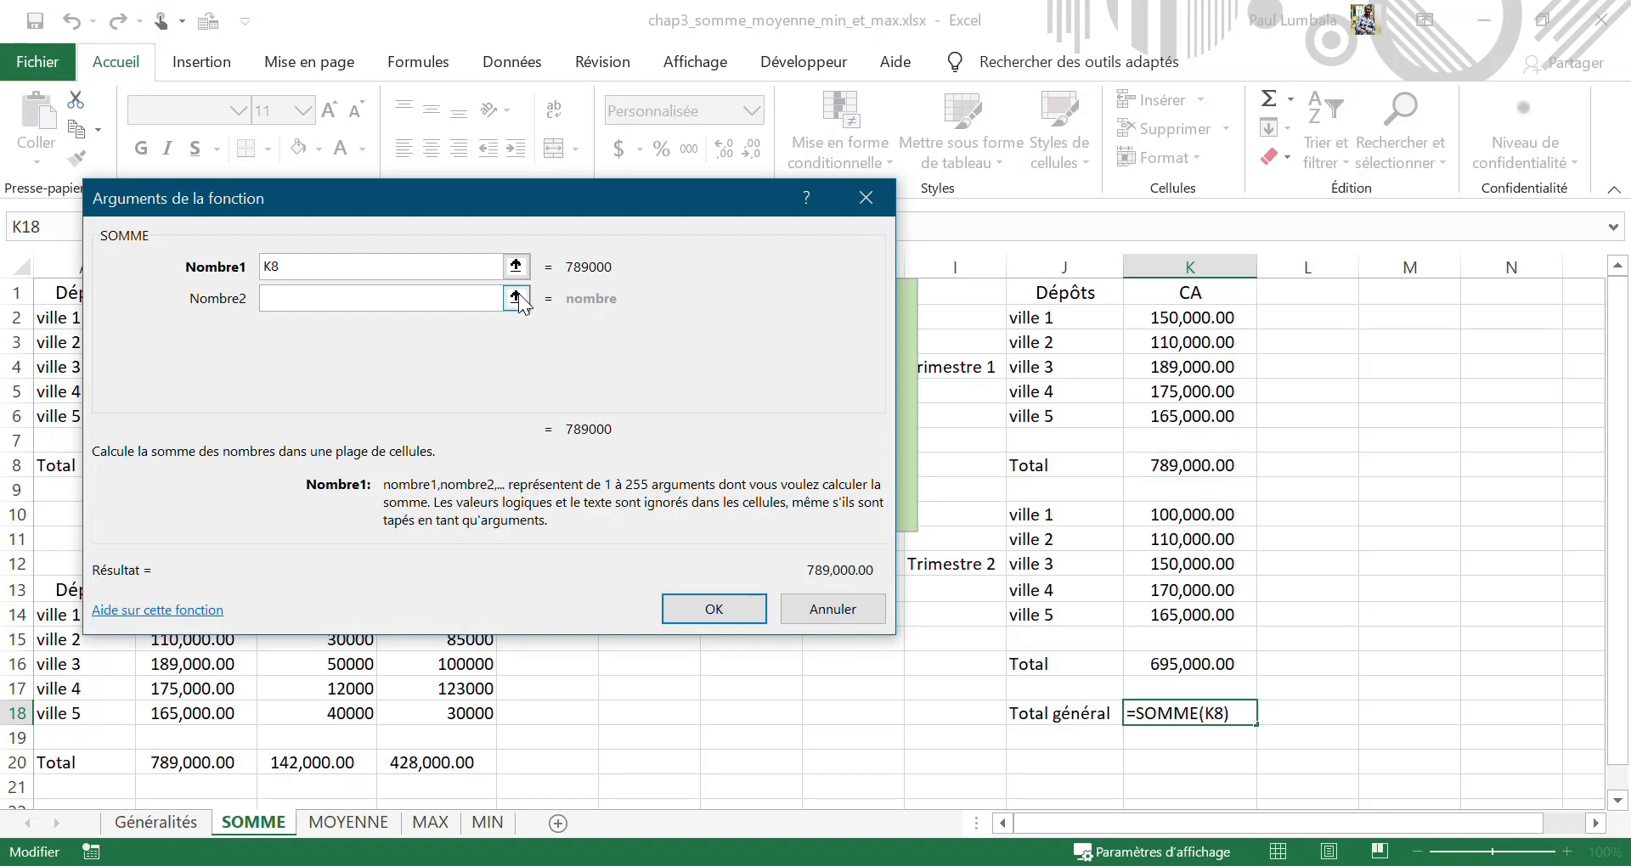
Set K16 as Nombre2 of the SOMME function and validate the formula in K18.
{"action": "left_click", "coordinate": [346, 299]}
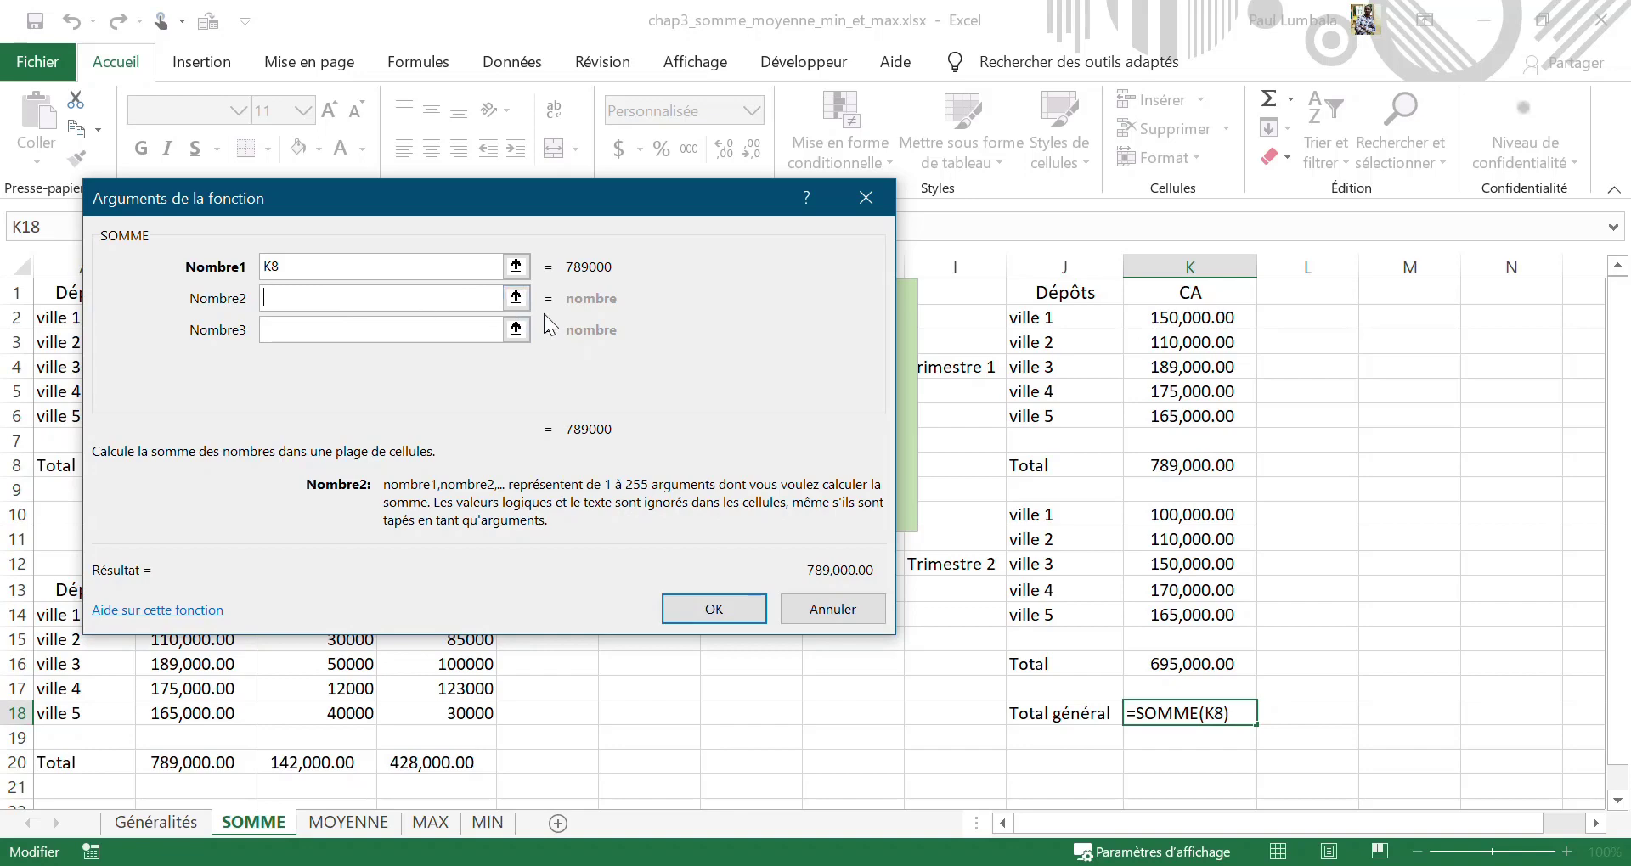
{"action": "left_click", "coordinate": [517, 299]}
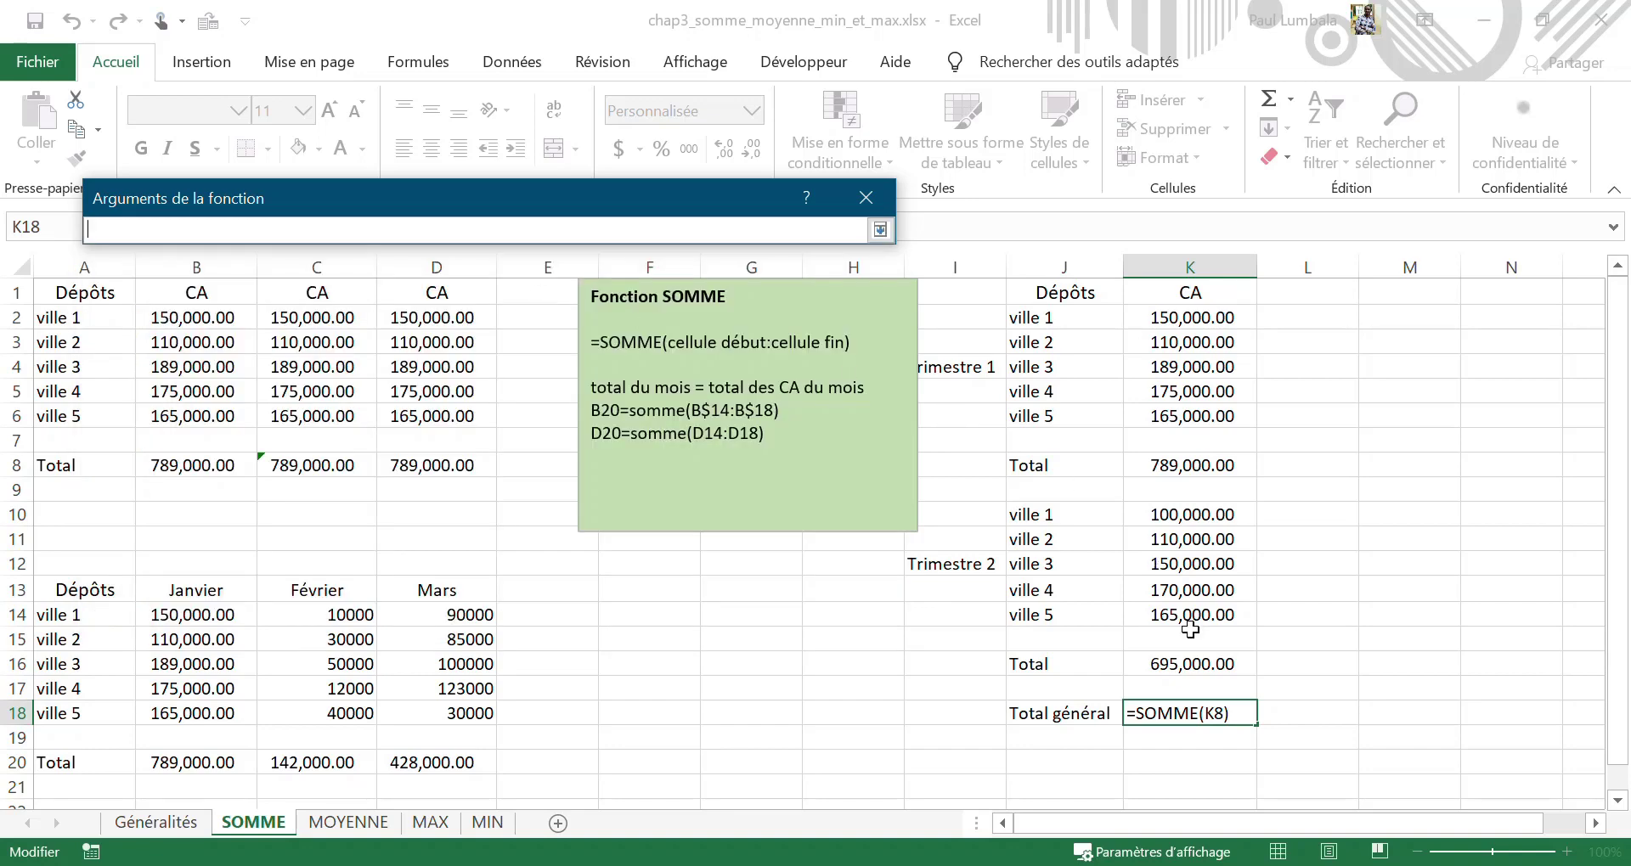
{"action": "left_click", "coordinate": [1210, 663]}
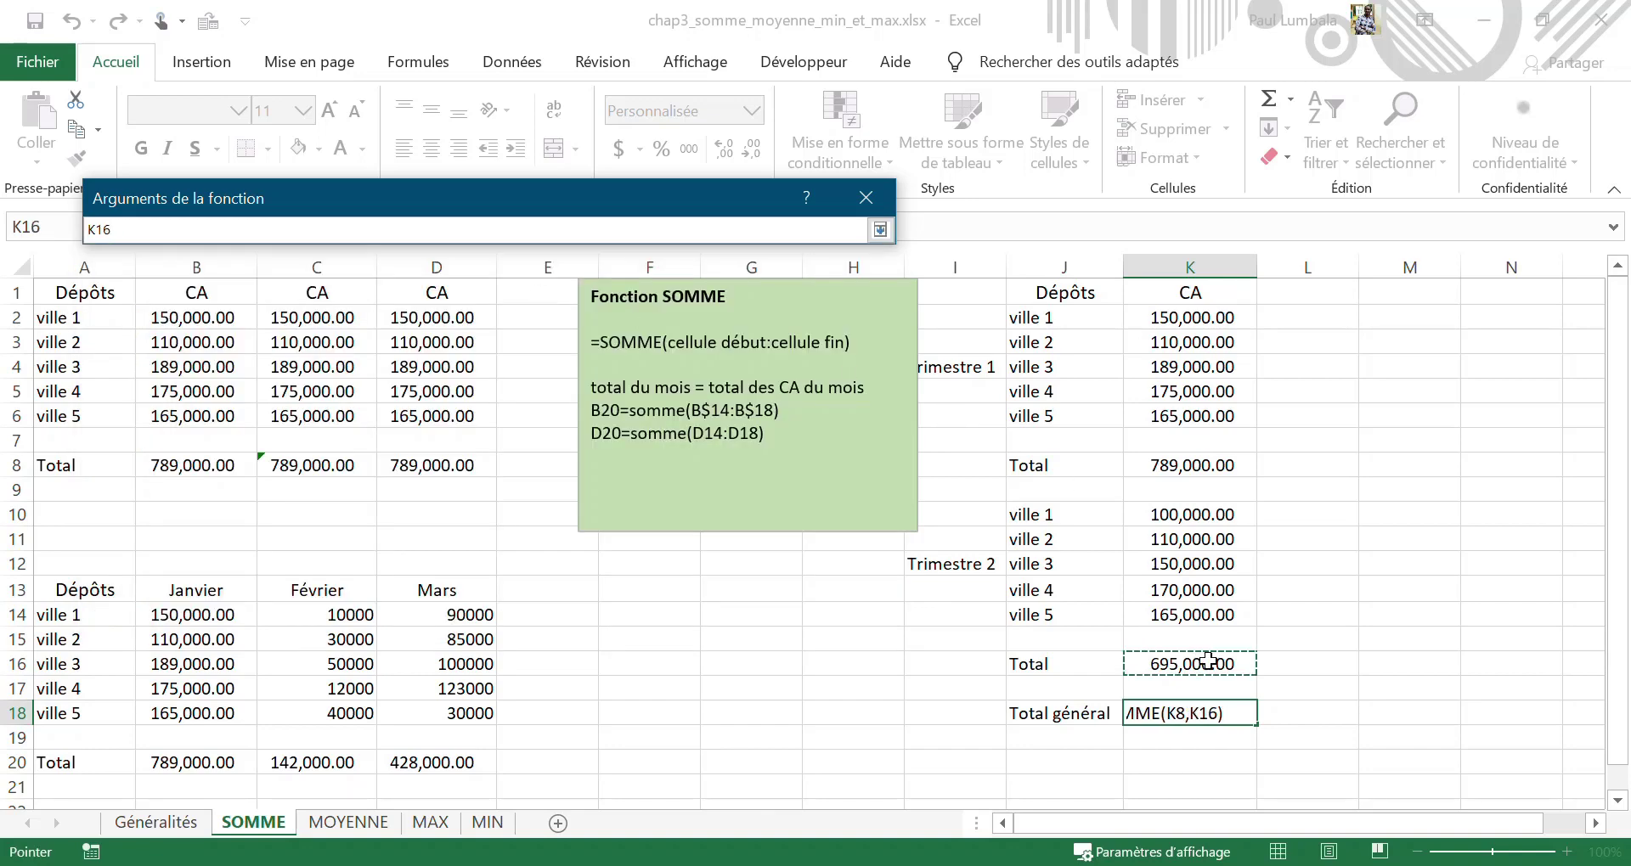
{"action": "left_click", "coordinate": [880, 229]}
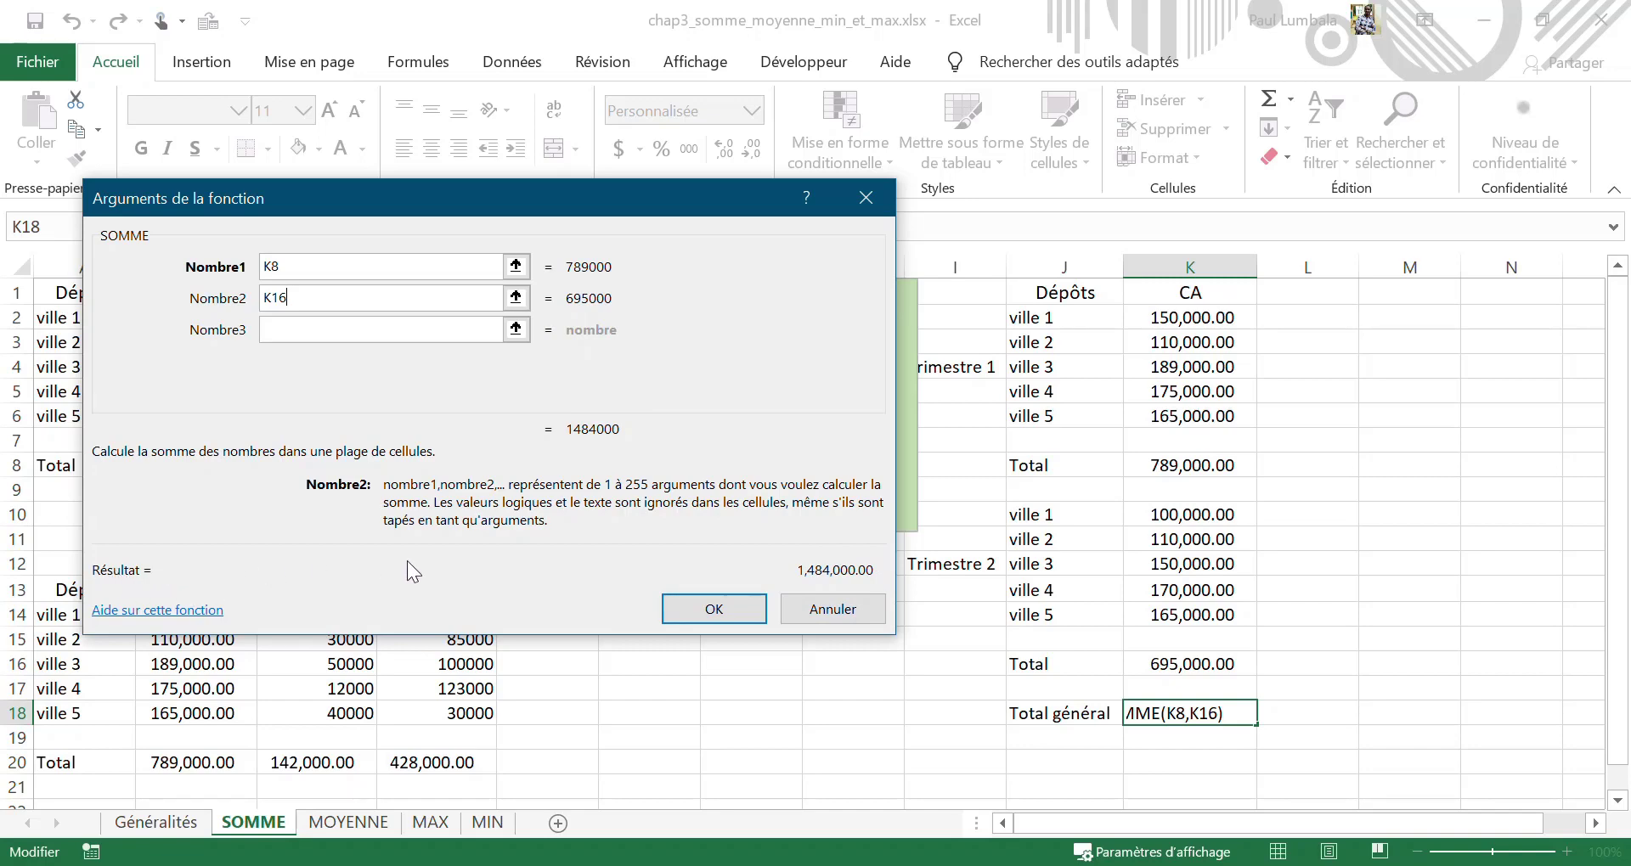
{"action": "left_click", "coordinate": [710, 608]}
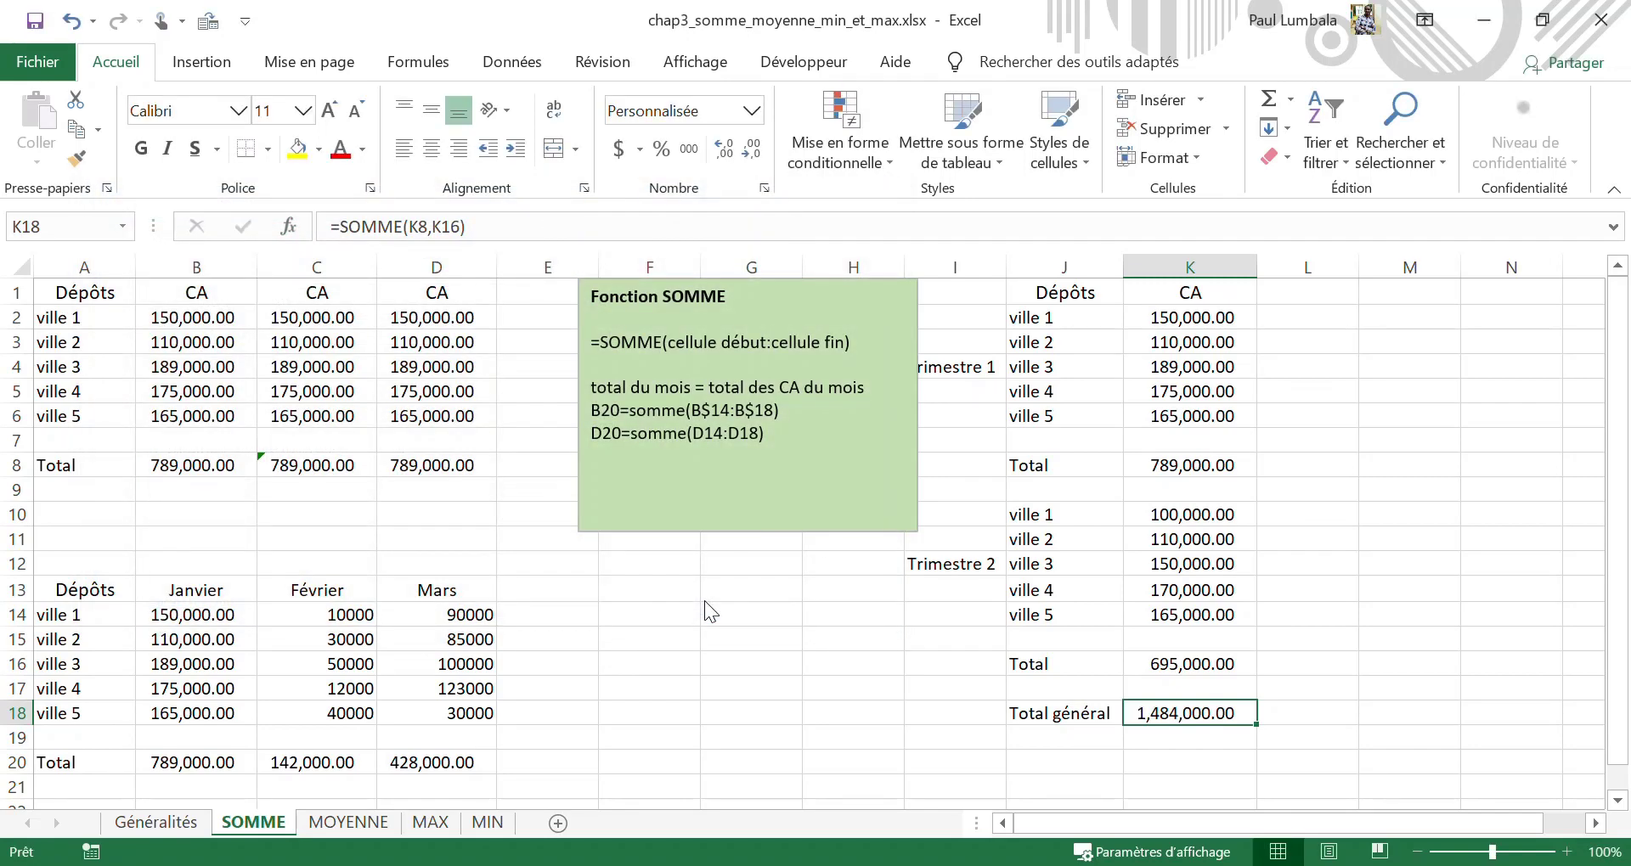
{"action": "key", "text": "Return"}
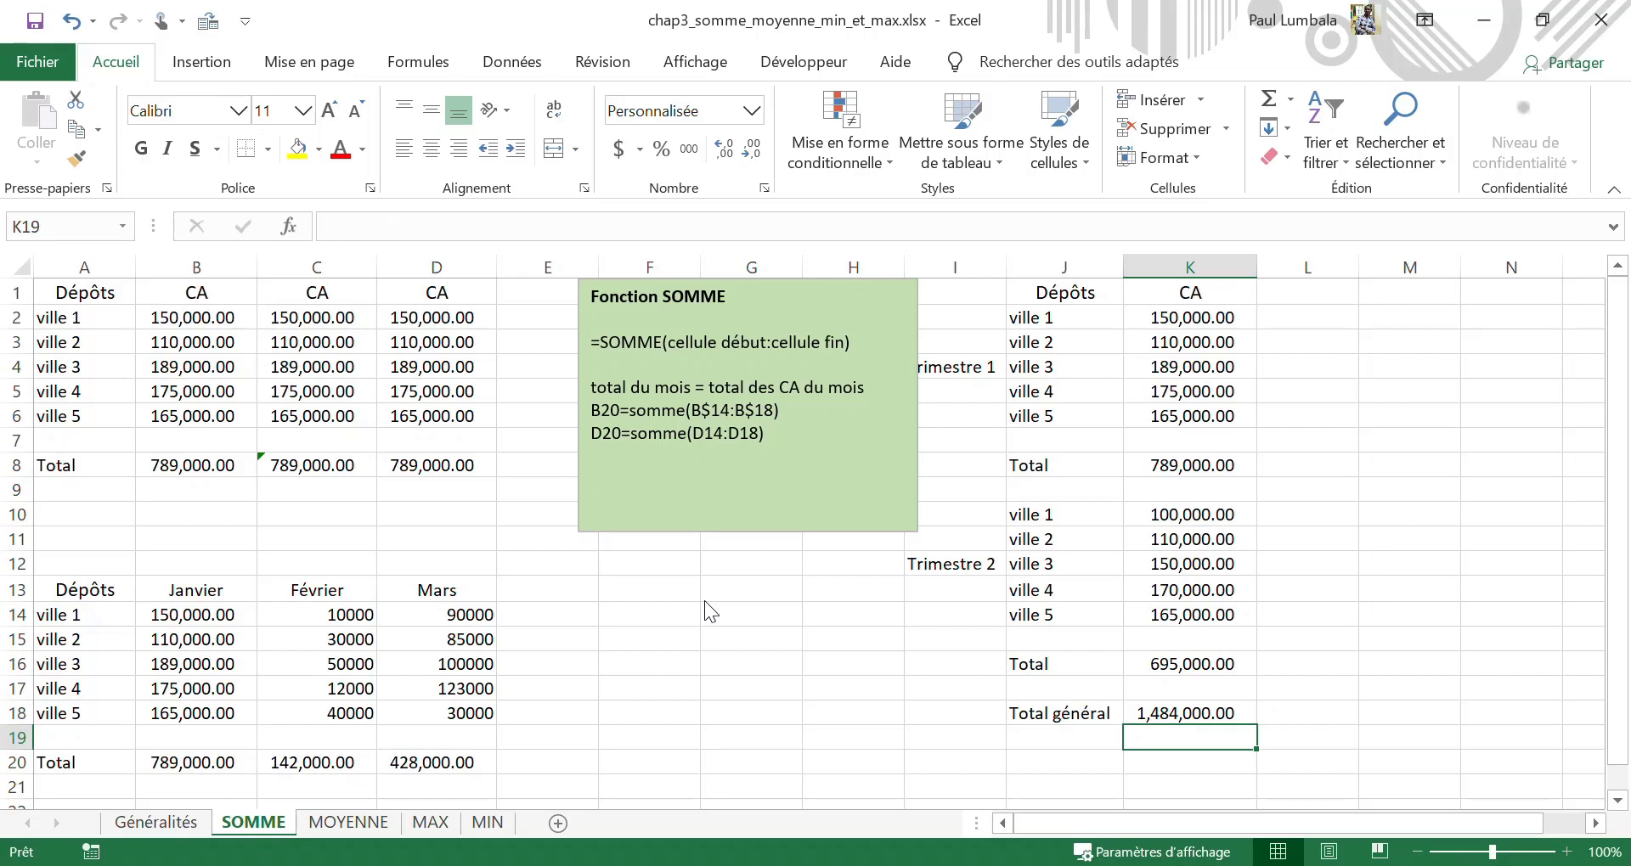
Compare the listed cells in K18's SOMME formula with the continuous range used in D20.
{"action": "left_click", "coordinate": [1223, 716]}
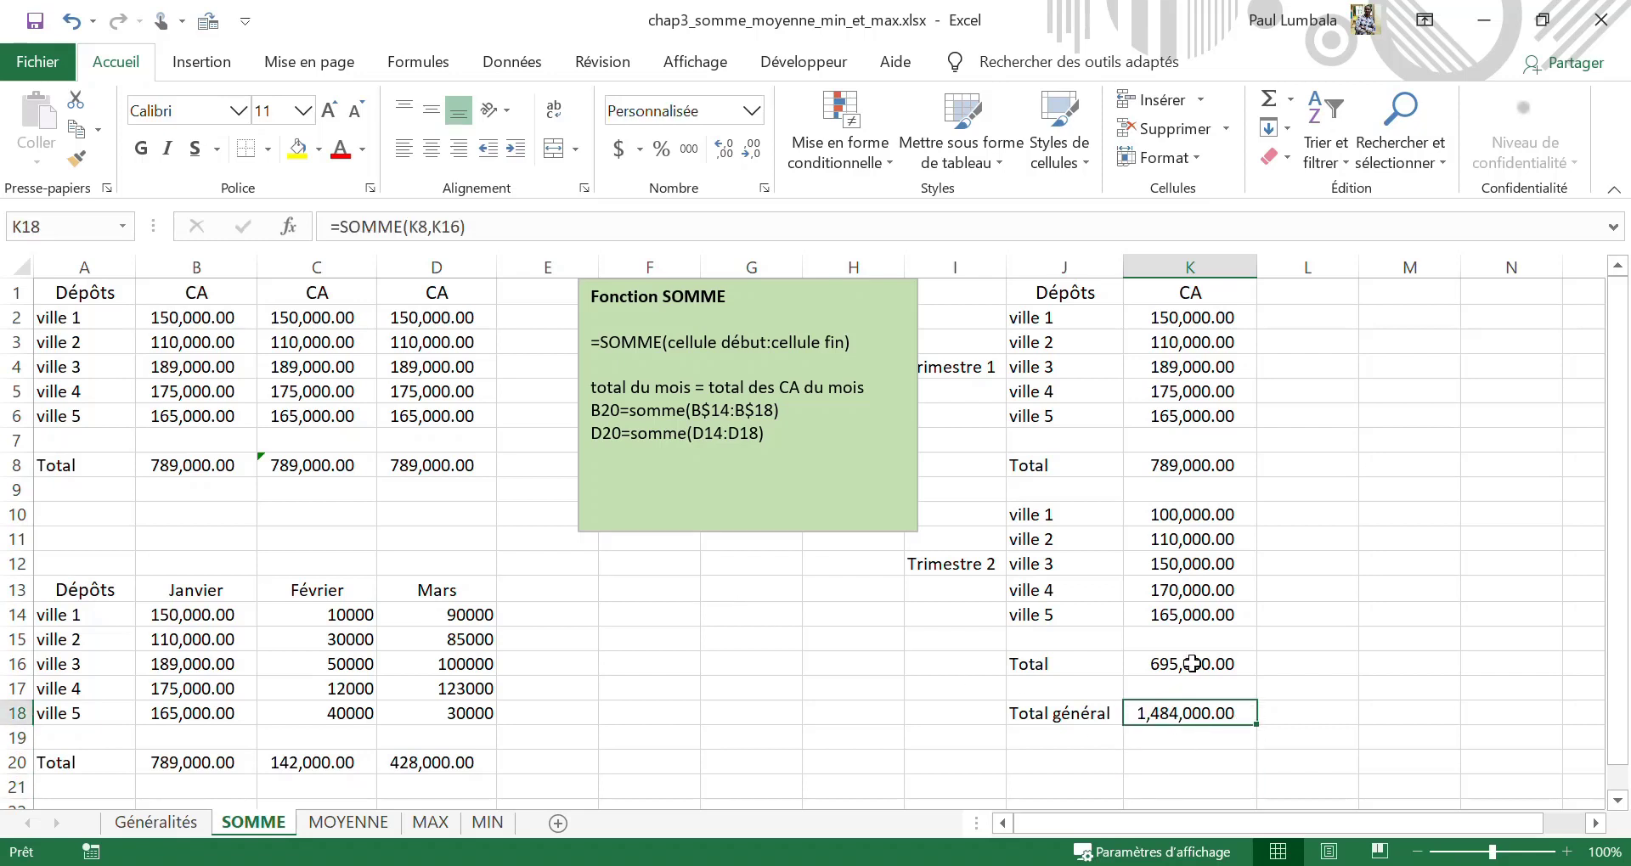
{"action": "left_click", "coordinate": [568, 227]}
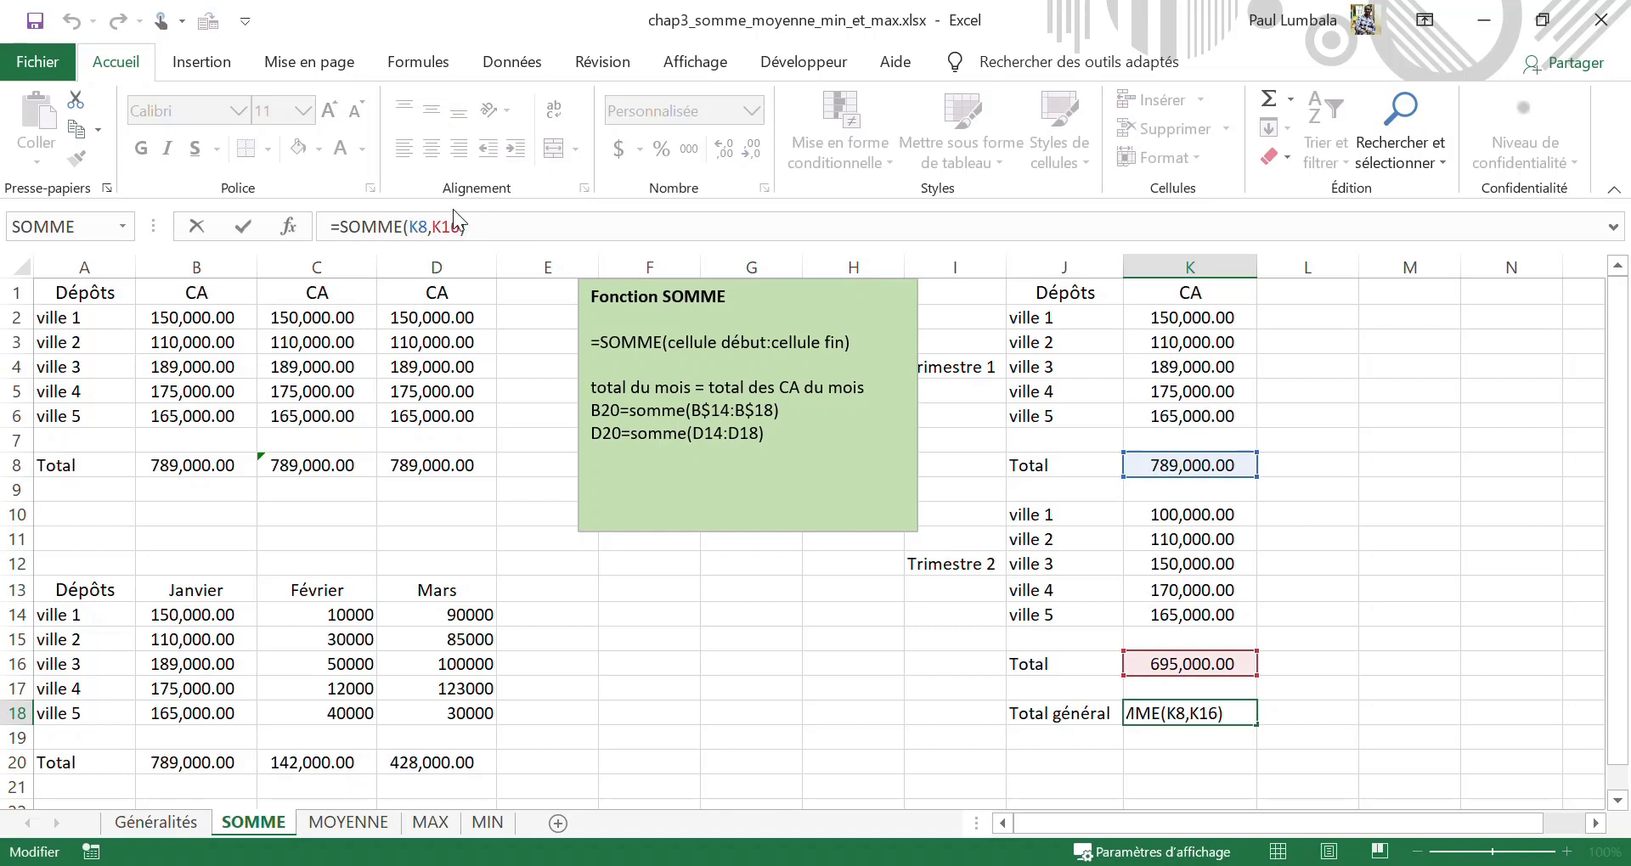
{"action": "key", "text": "Return"}
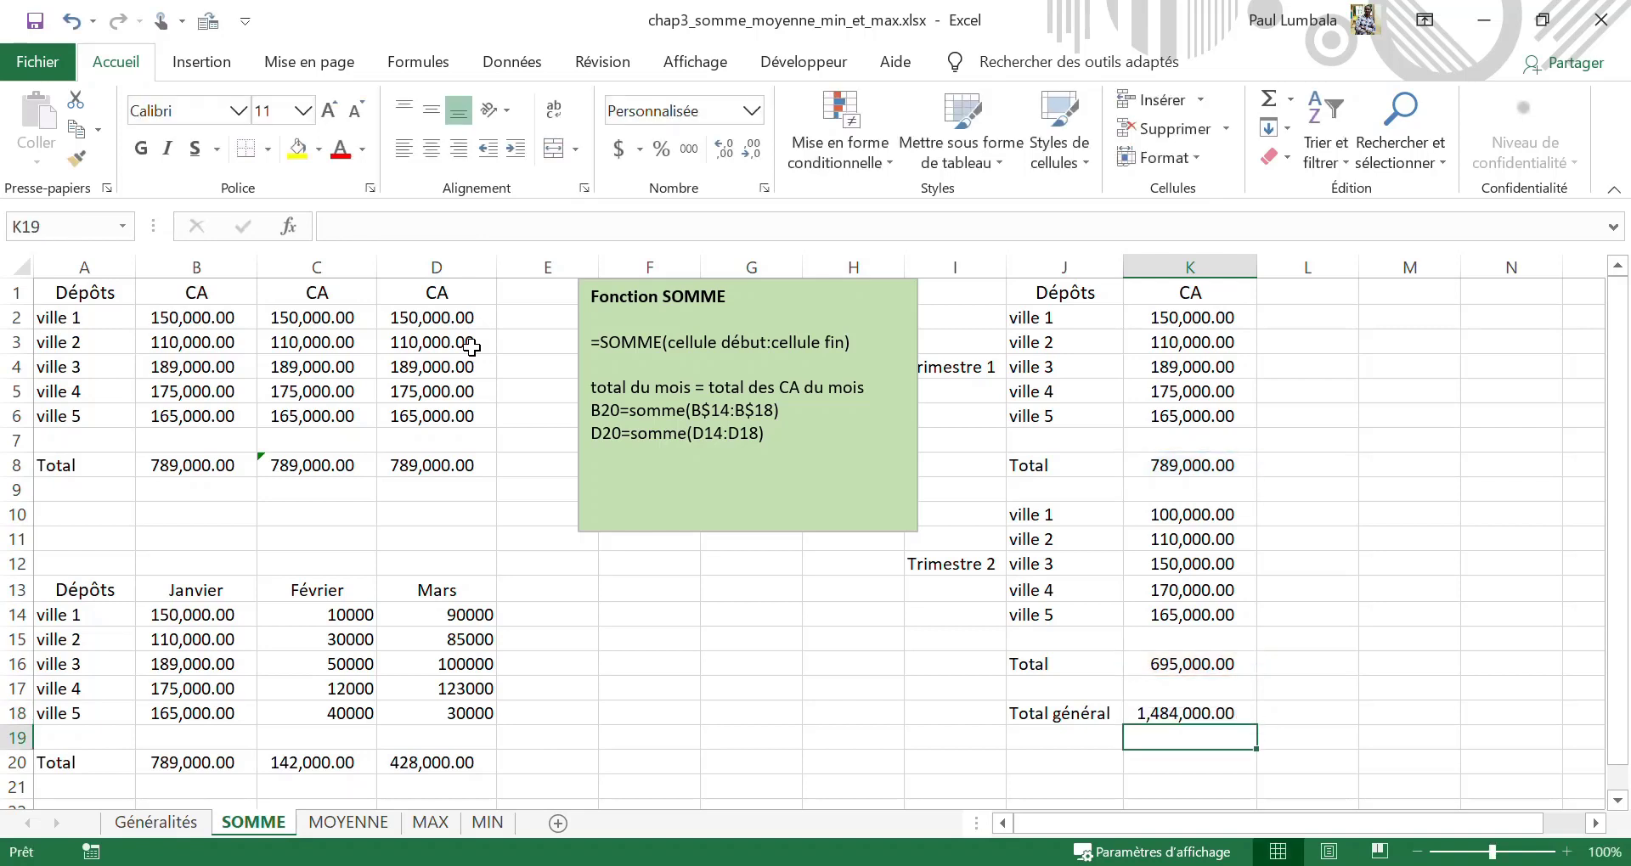
{"action": "left_click", "coordinate": [438, 762]}
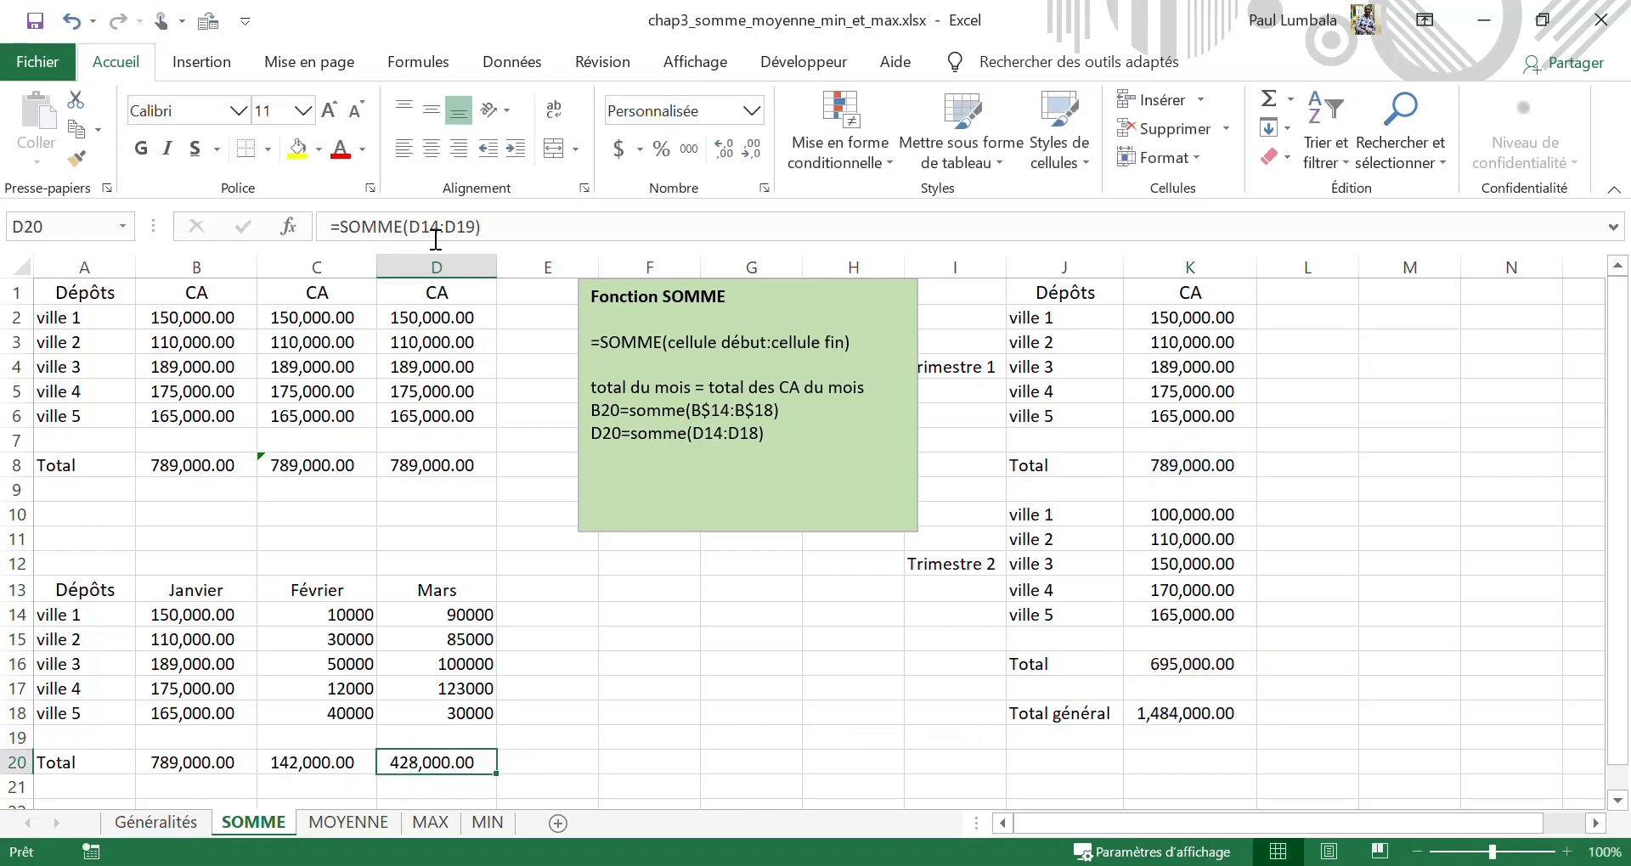
{"action": "left_click_drag", "start_coordinate": [409, 226], "coordinate": [478, 224]}
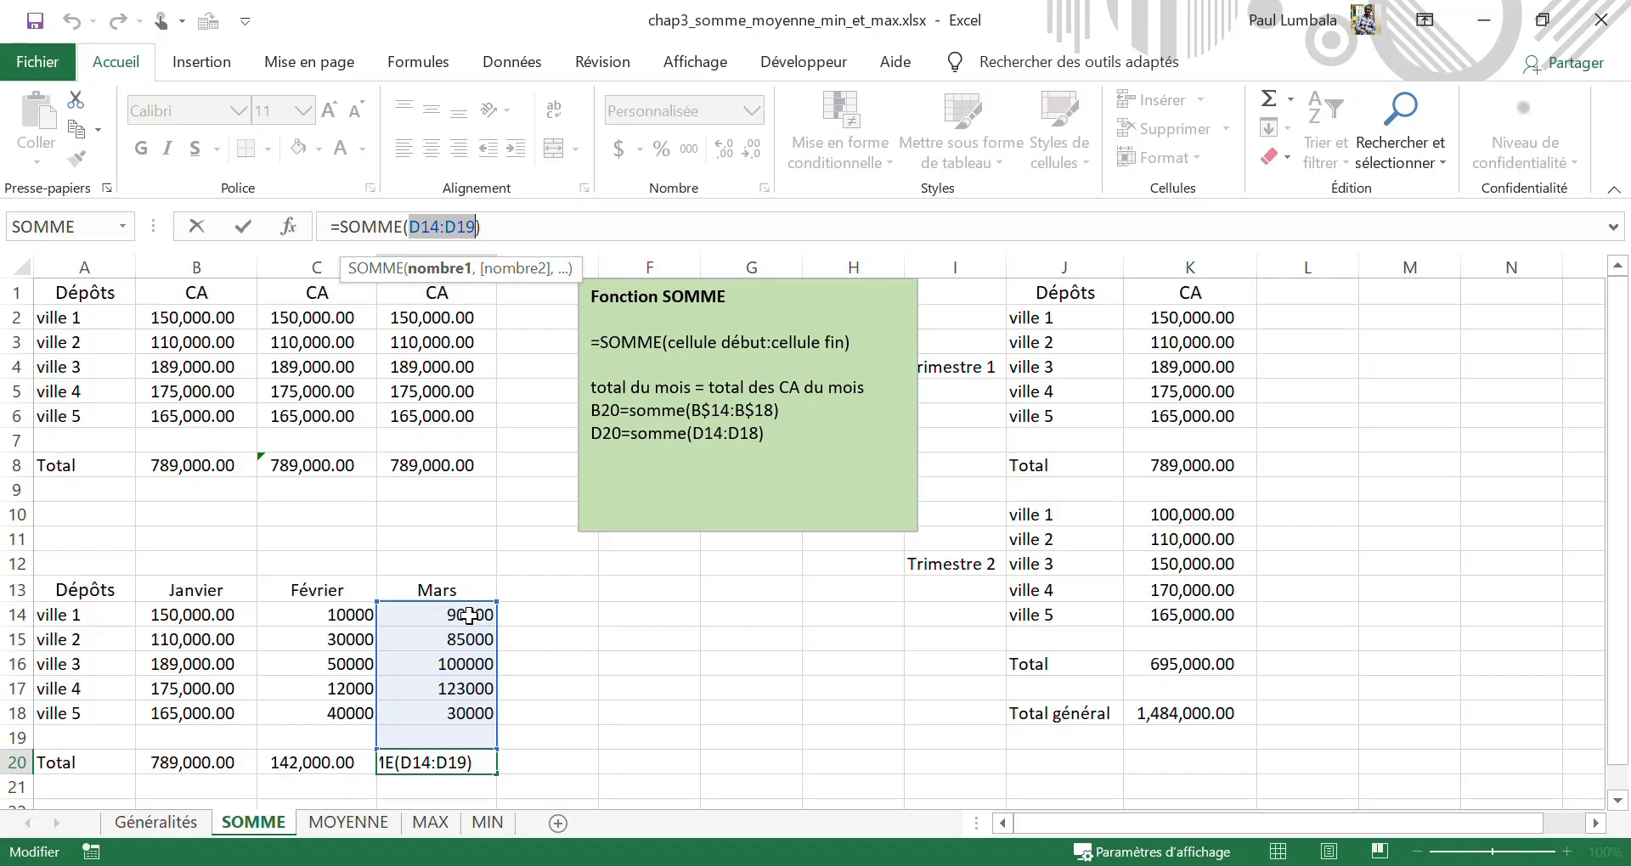
{"action": "key", "text": "Return"}
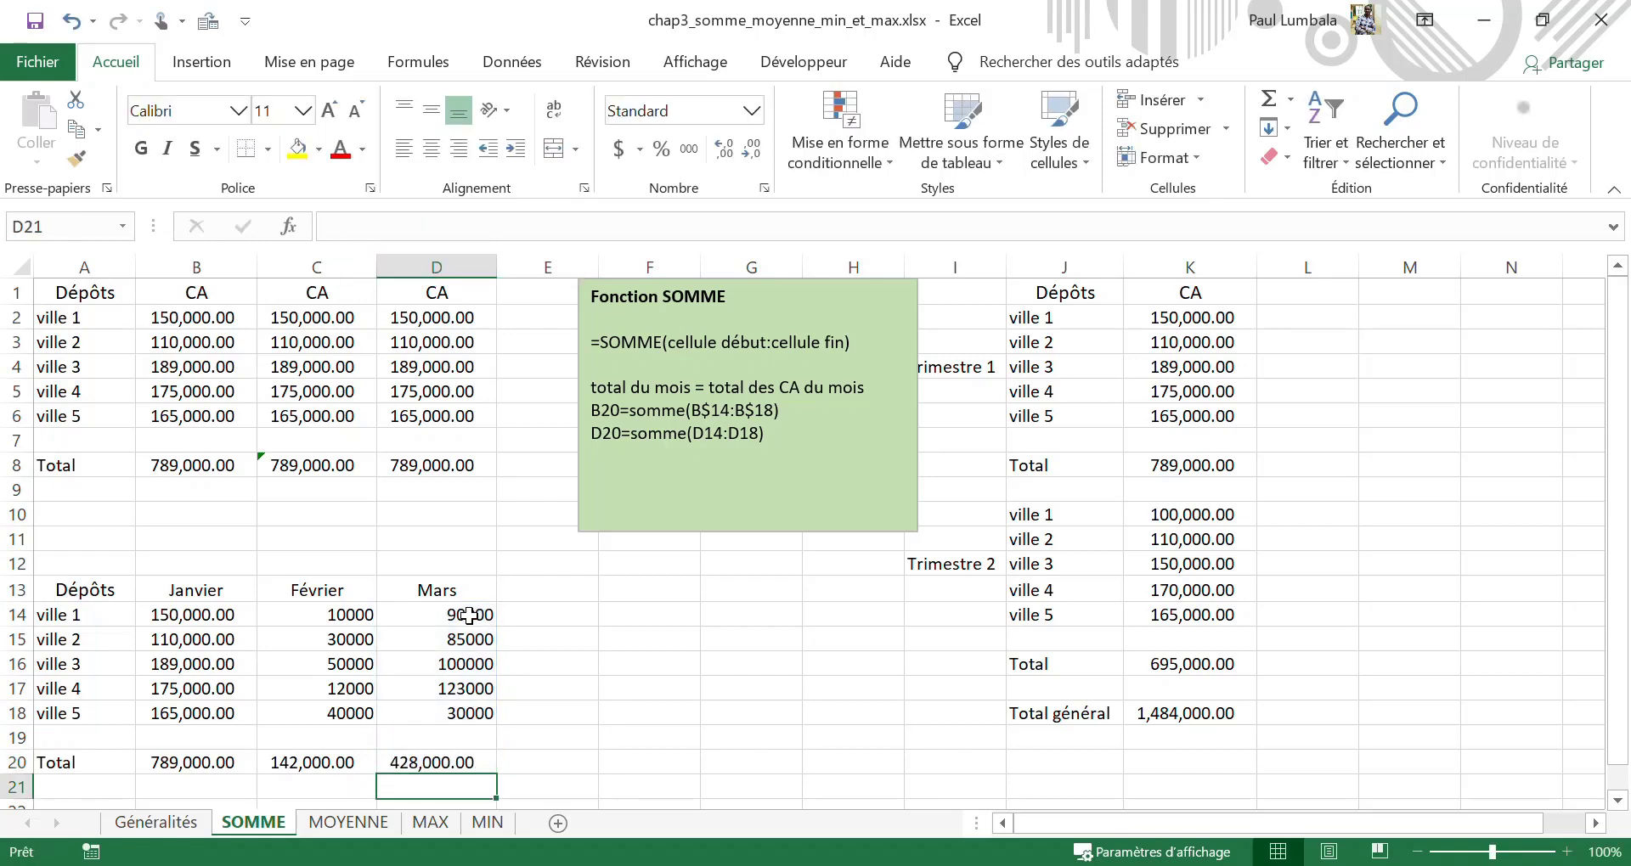
{"action": "left_click", "coordinate": [1164, 712]}
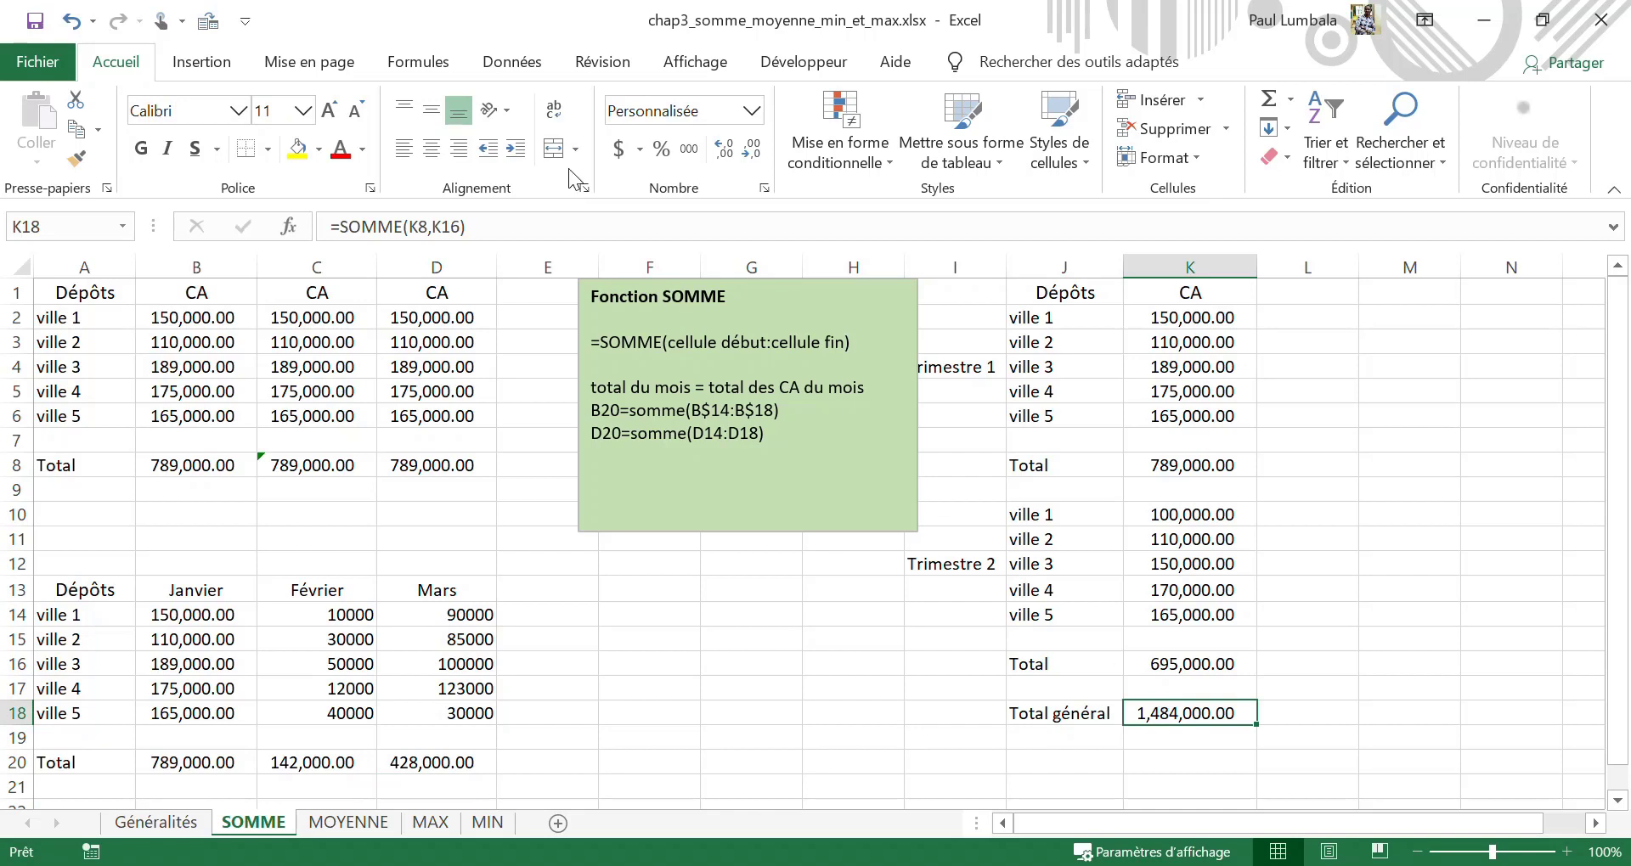
Delete the SOMME formula from the Total général cell K18, leaving it open for a new entry.
{"action": "left_click", "coordinate": [475, 219]}
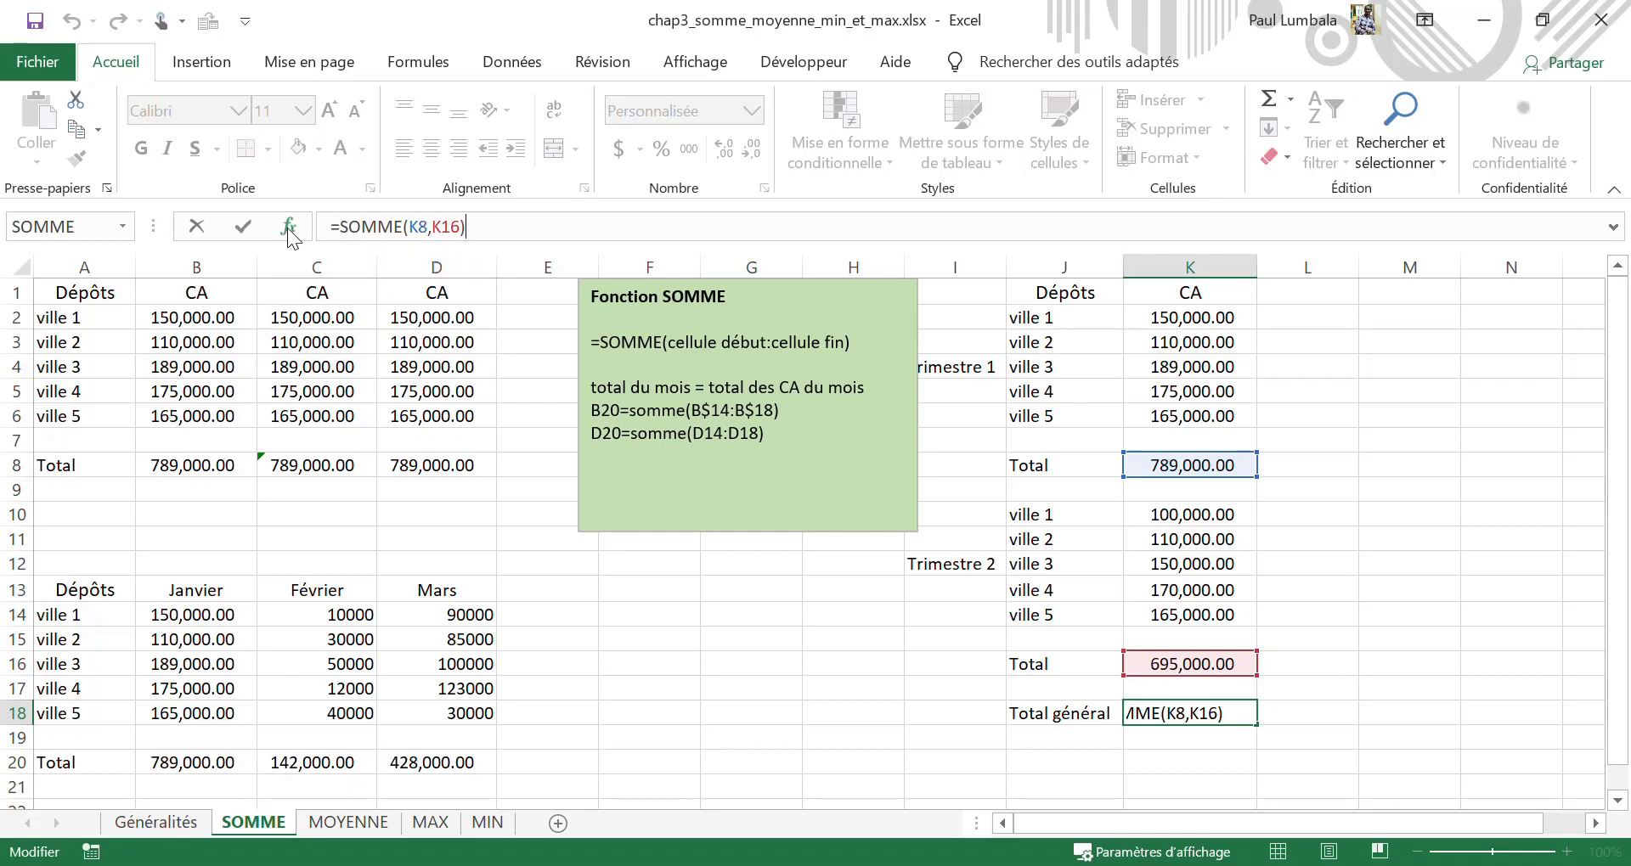
{"action": "key", "text": "BackSpace"}
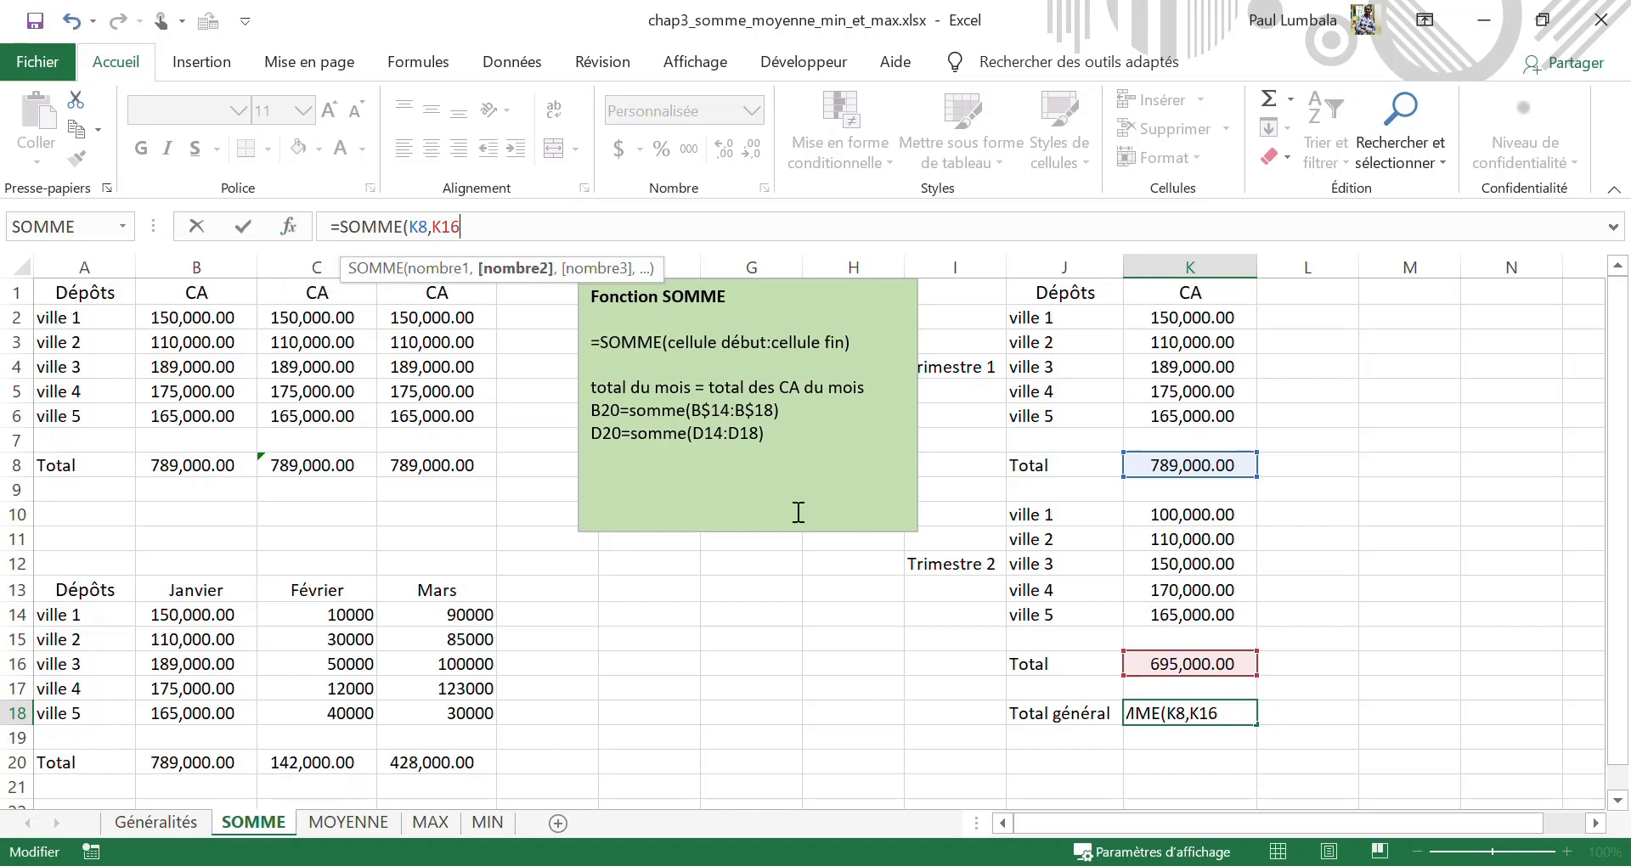
{"action": "key", "text": "BackSpace"}
{"action": "key", "text": "BackSpace"}
{"action": "key", "text": "BackSpace"}
{"action": "key", "text": "BackSpace"}
{"action": "key", "text": "BackSpace"}
{"action": "key", "text": "BackSpace"}
{"action": "key", "text": "BackSpace"}
{"action": "key", "text": "BackSpace"}
{"action": "key", "text": "BackSpace"}
{"action": "key", "text": "BackSpace"}
{"action": "key", "text": "BackSpace"}
{"action": "key", "text": "BackSpace"}
{"action": "key", "text": "BackSpace"}
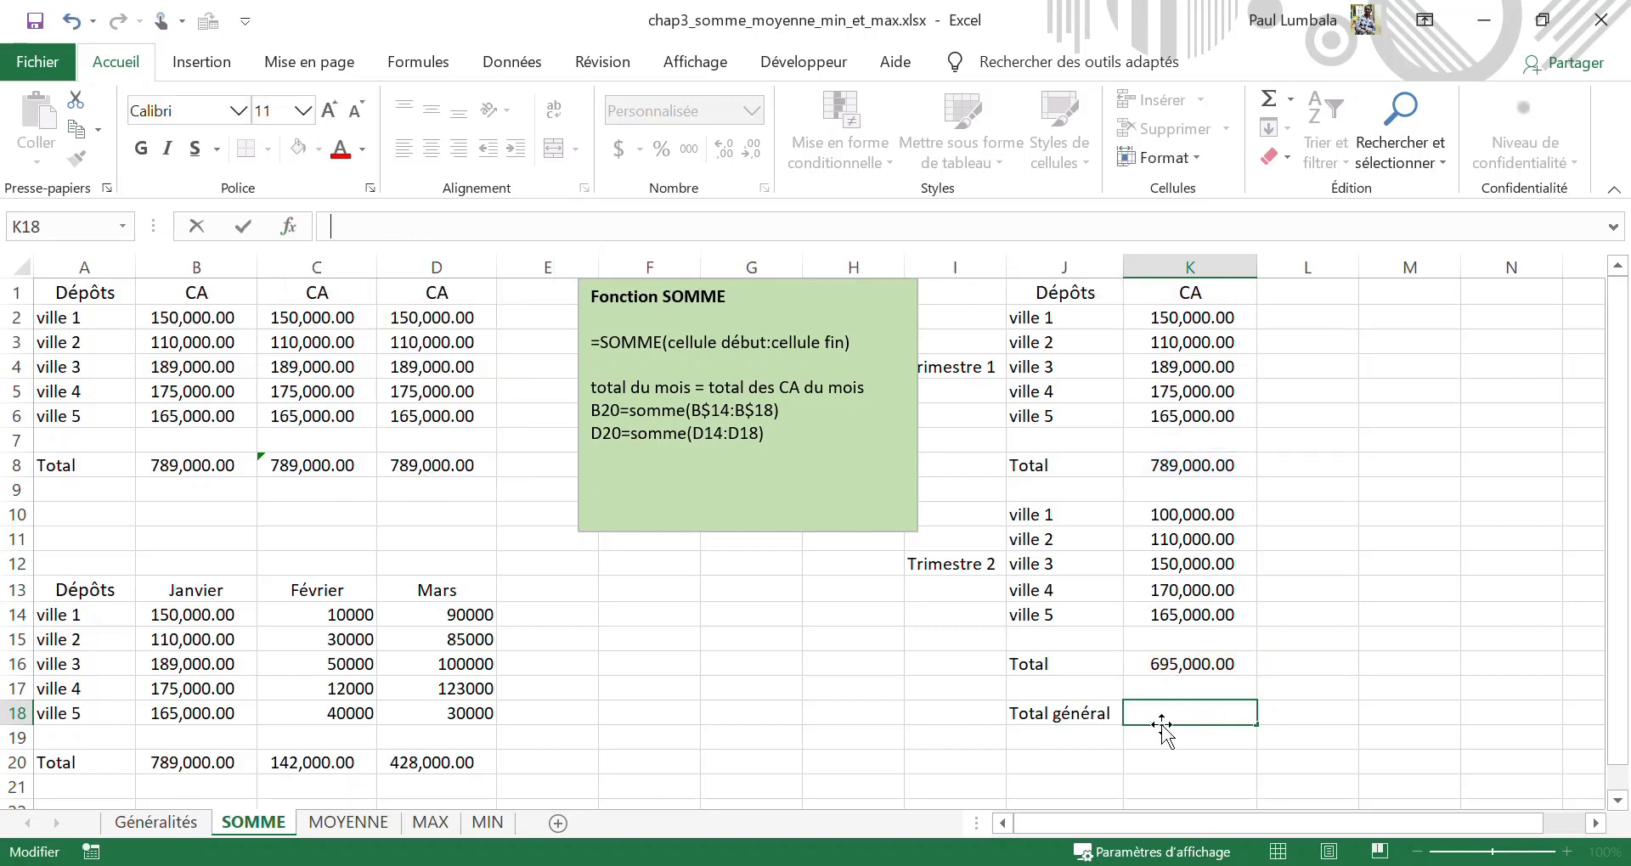
Enter =SOMME(K16,K8) by hand in the Total général cell K18 and validate it.
{"action": "type", "text": "=som"}
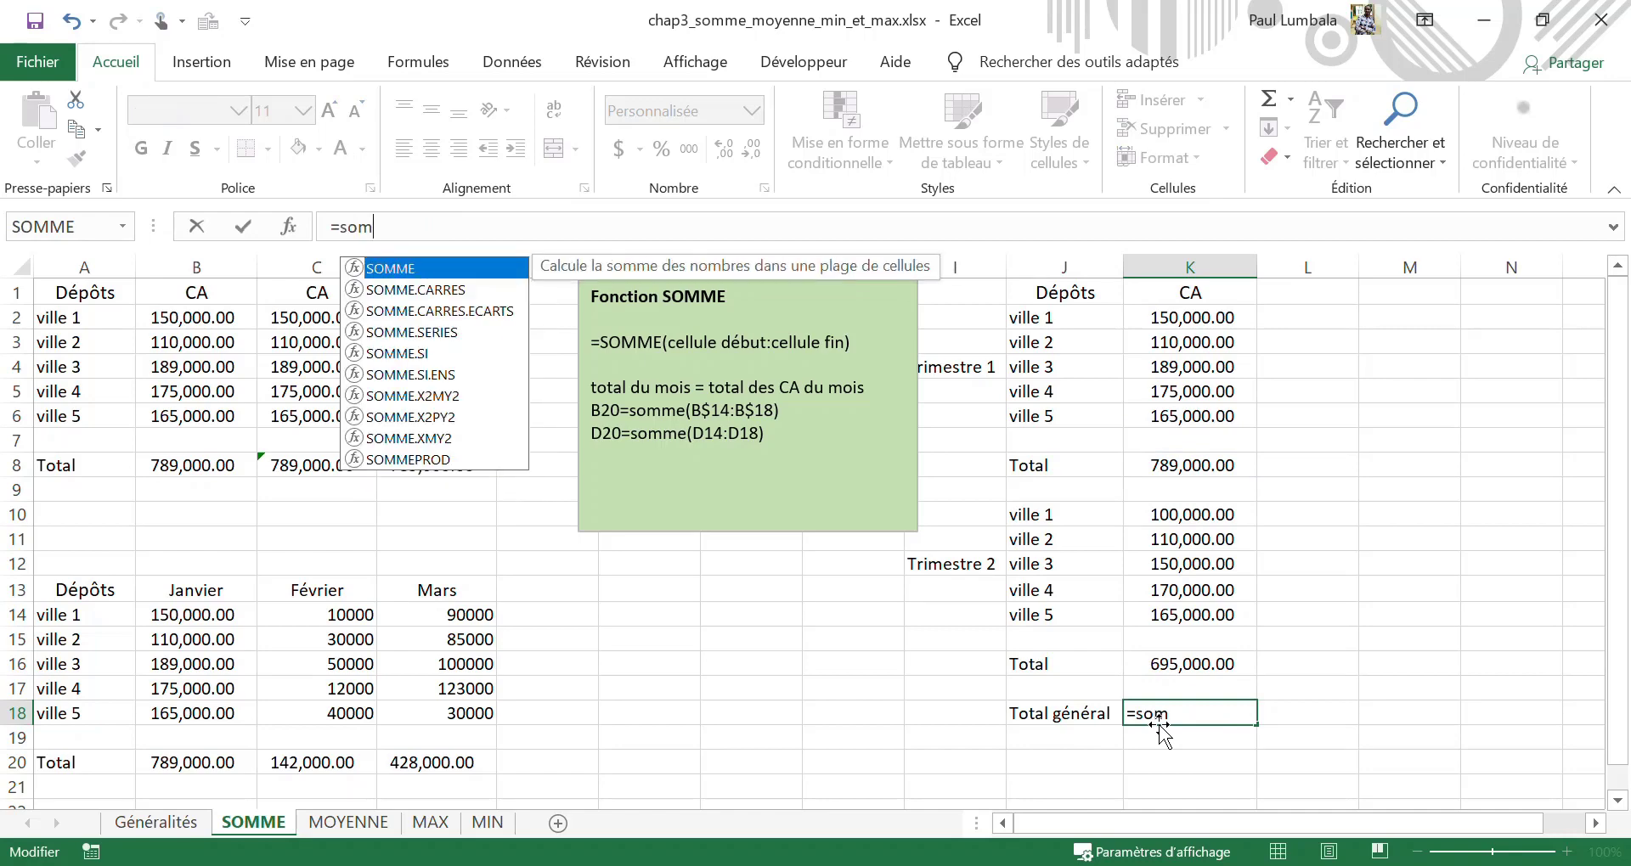
{"action": "key", "text": "Tab"}
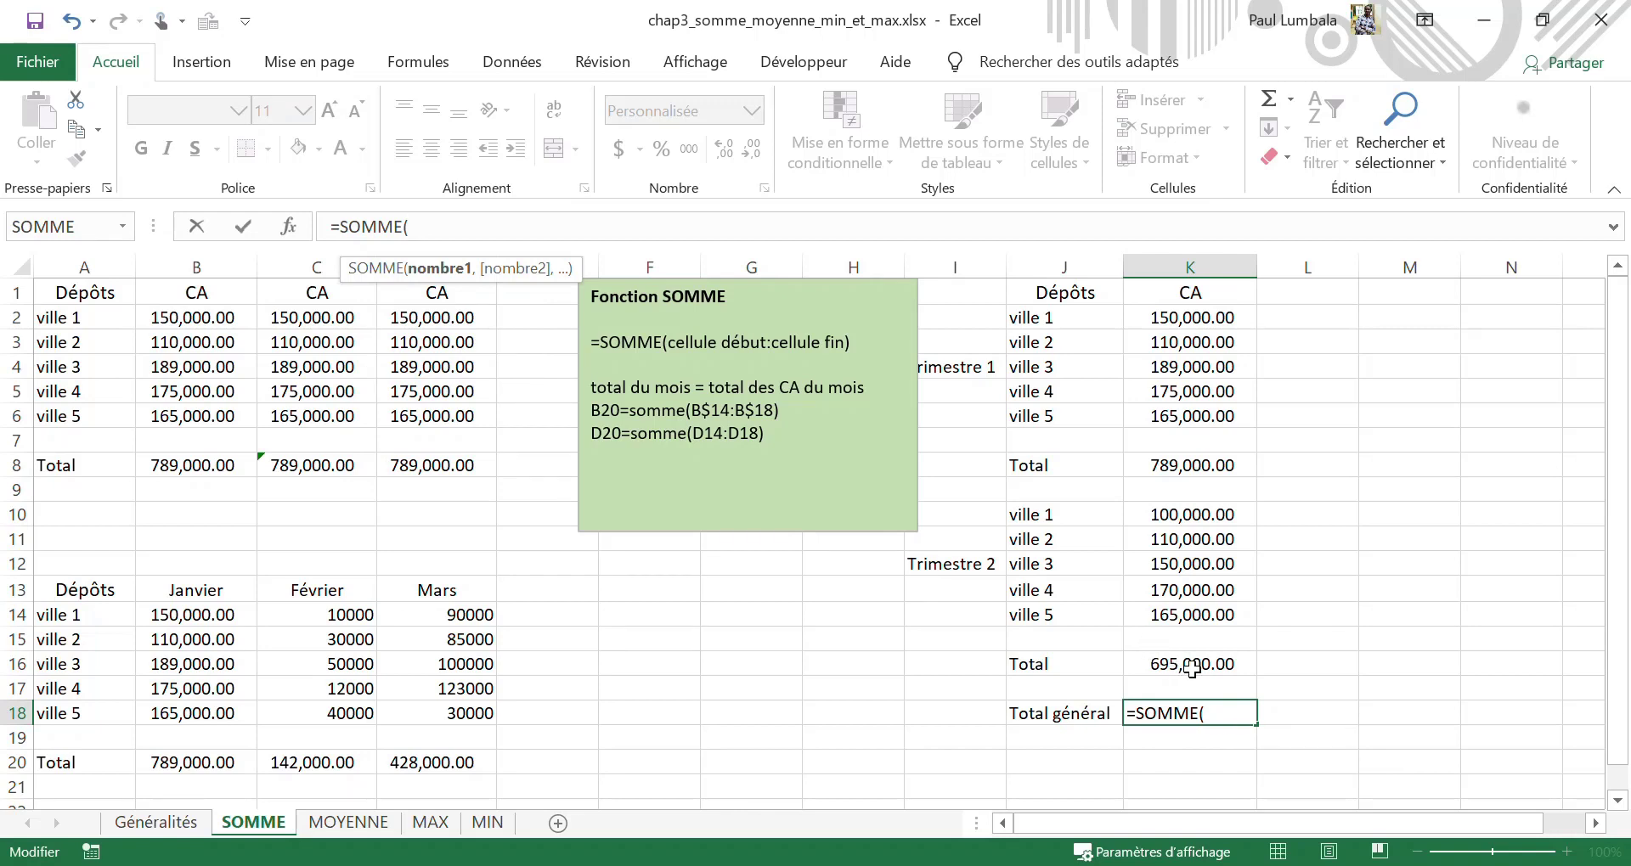
{"action": "type", "text": "k16"}
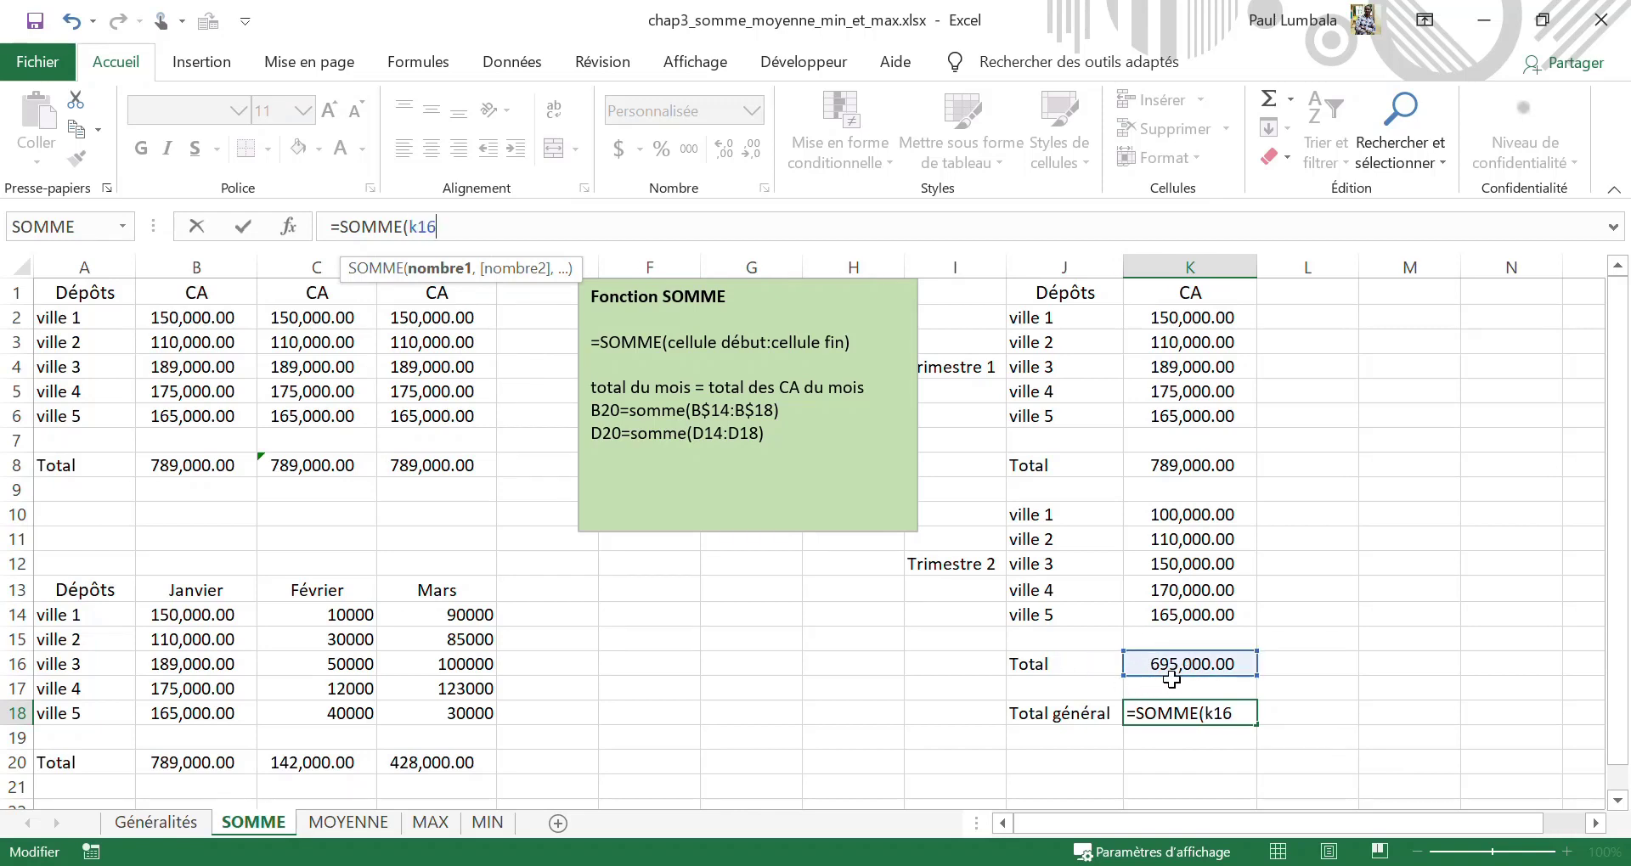
{"action": "type", "text": ","}
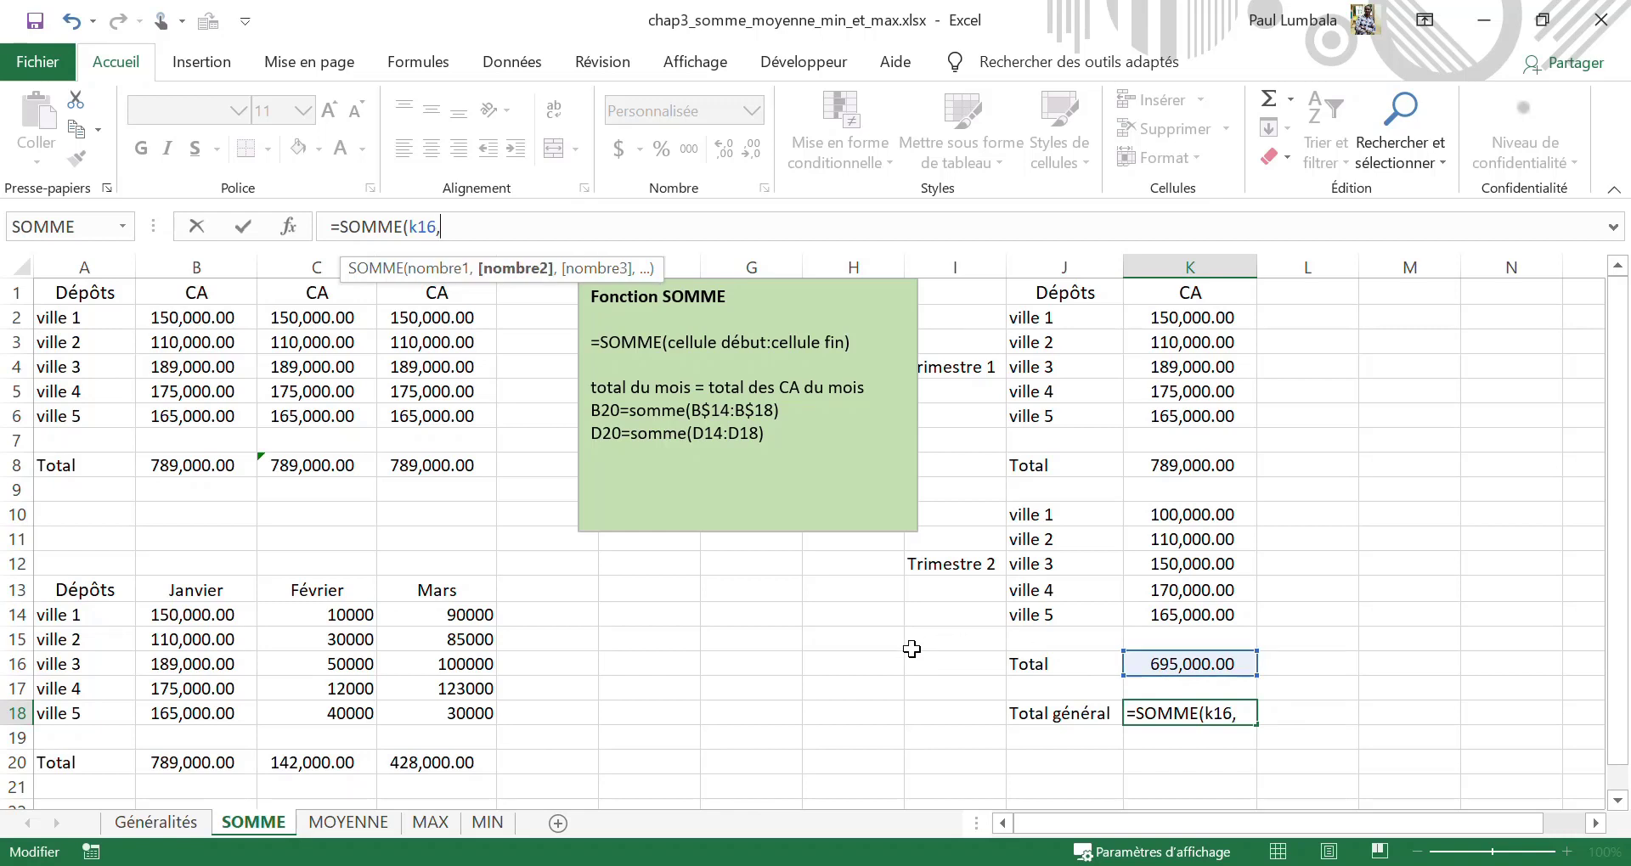
{"action": "type", "text": "k8"}
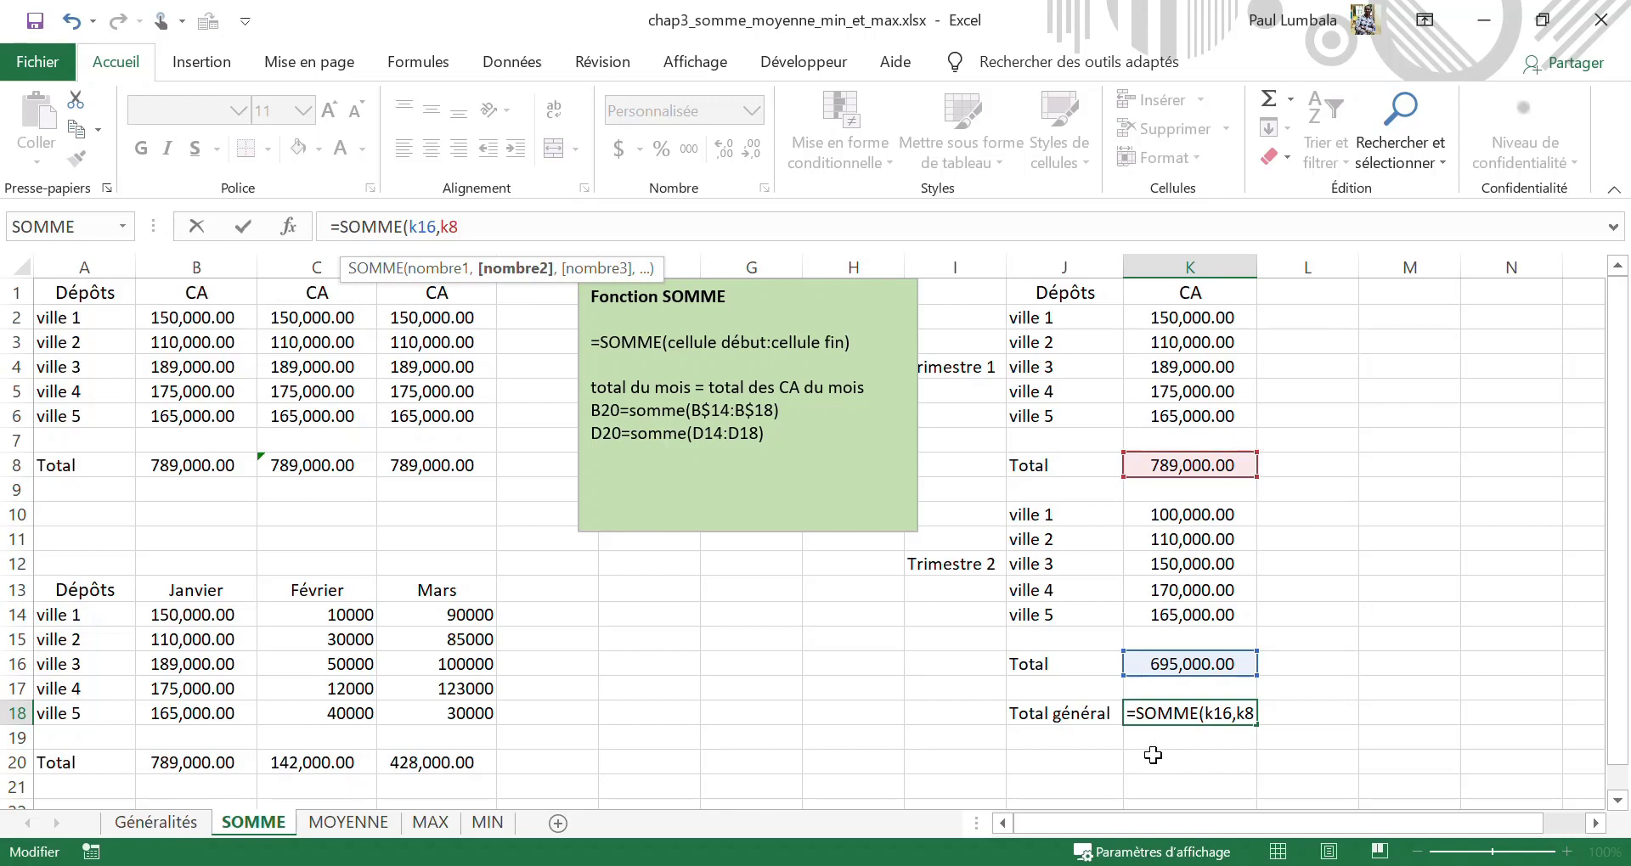
{"action": "type", "text": ")"}
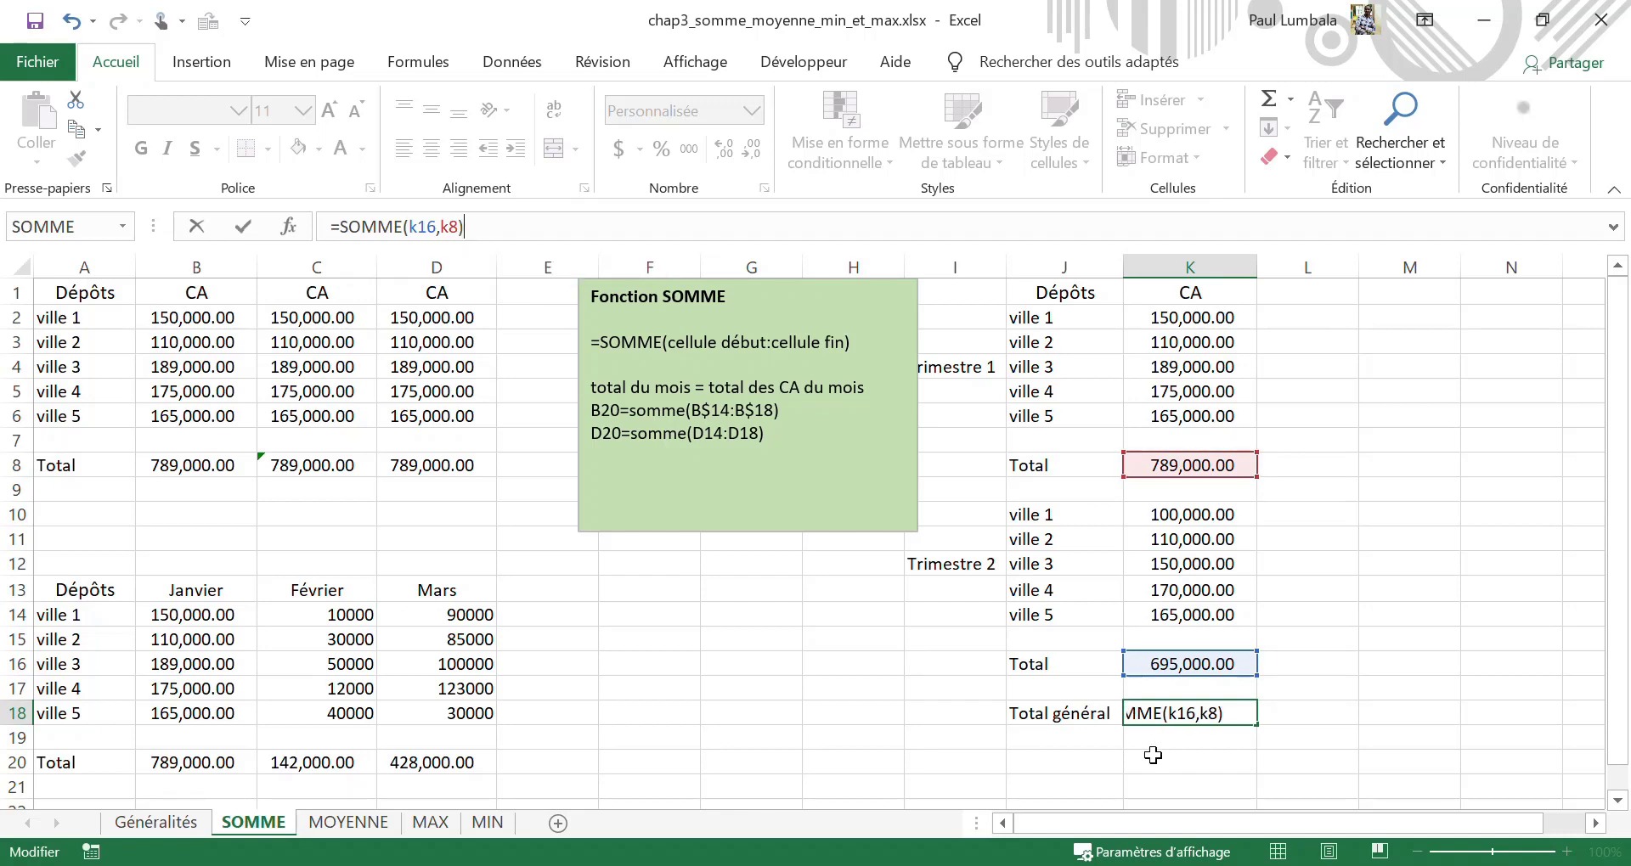
{"action": "key", "text": "Return"}
Check the order and the separator of the two cells in K18's SOMME formula.
{"action": "left_click", "coordinate": [1218, 712]}
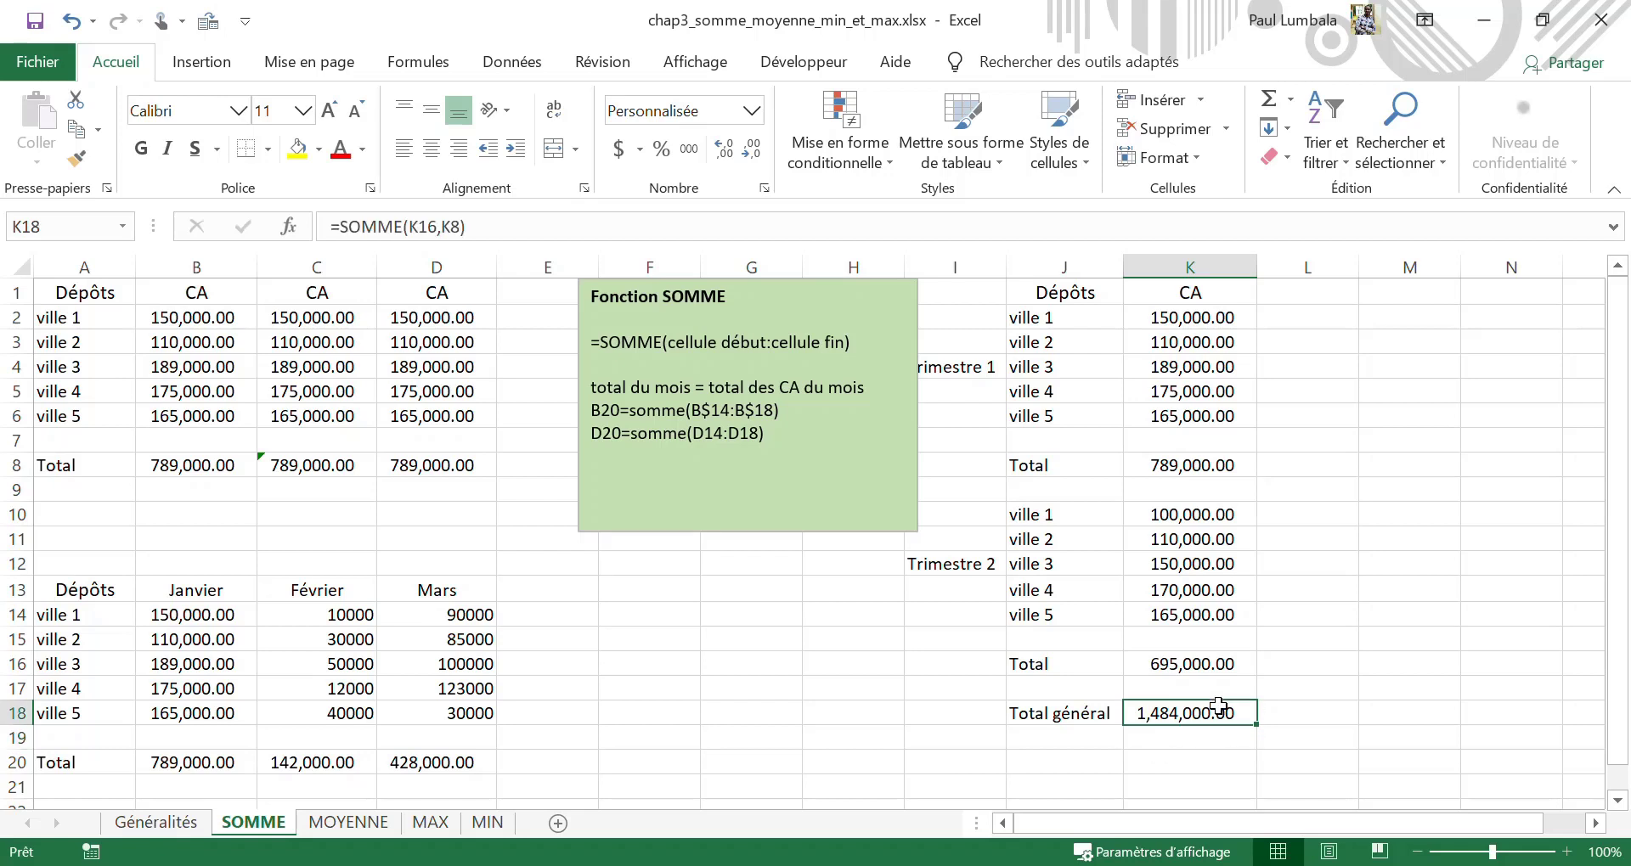
{"action": "left_click", "coordinate": [655, 222]}
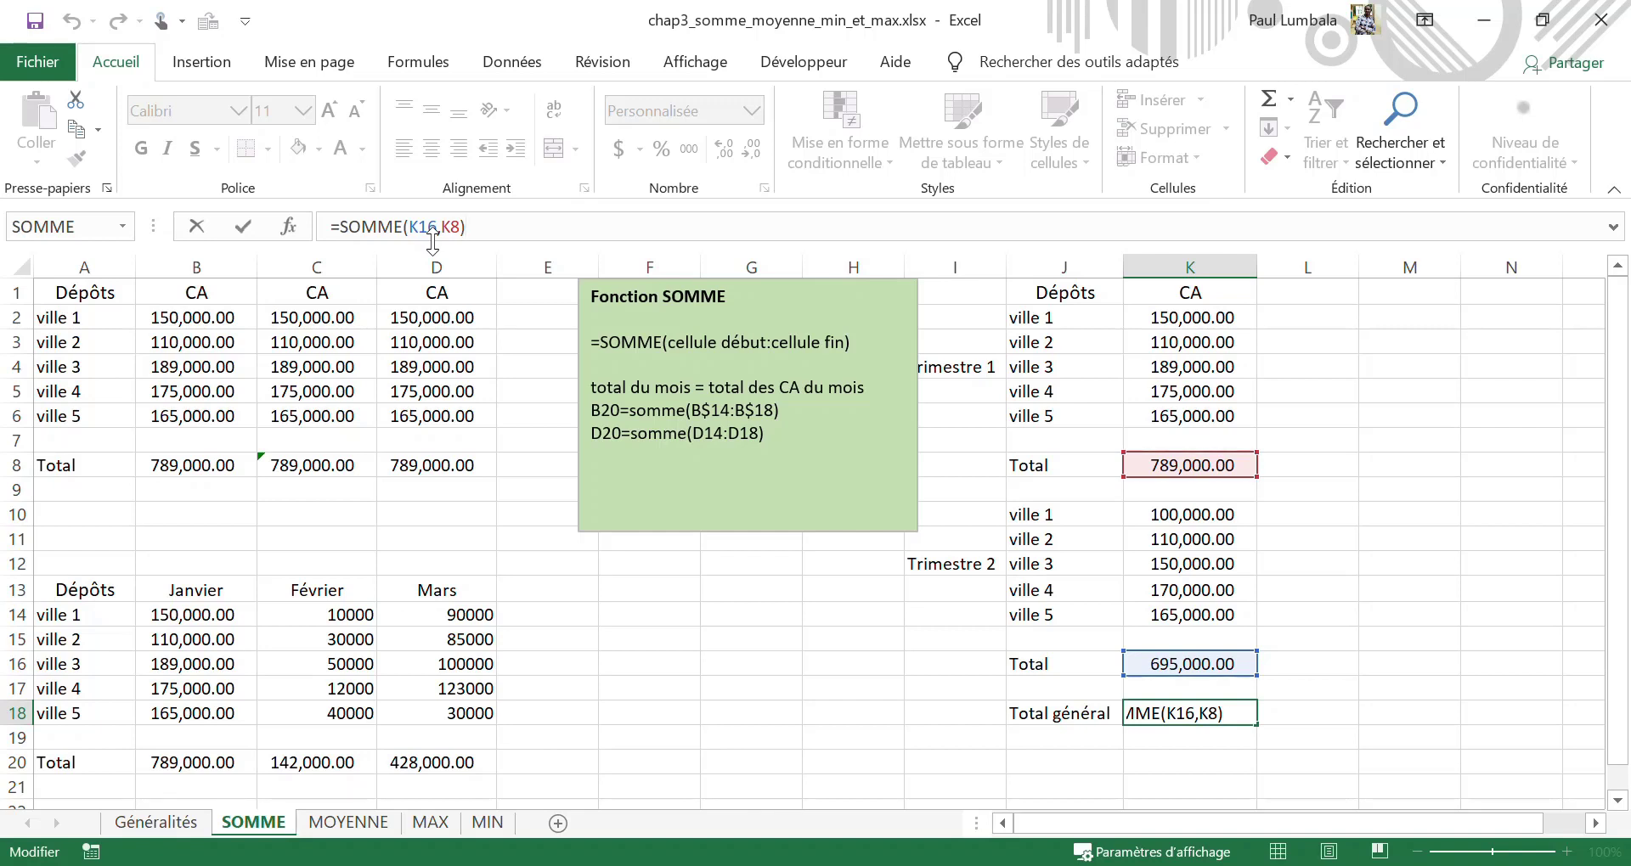
{"action": "key", "text": "Return"}
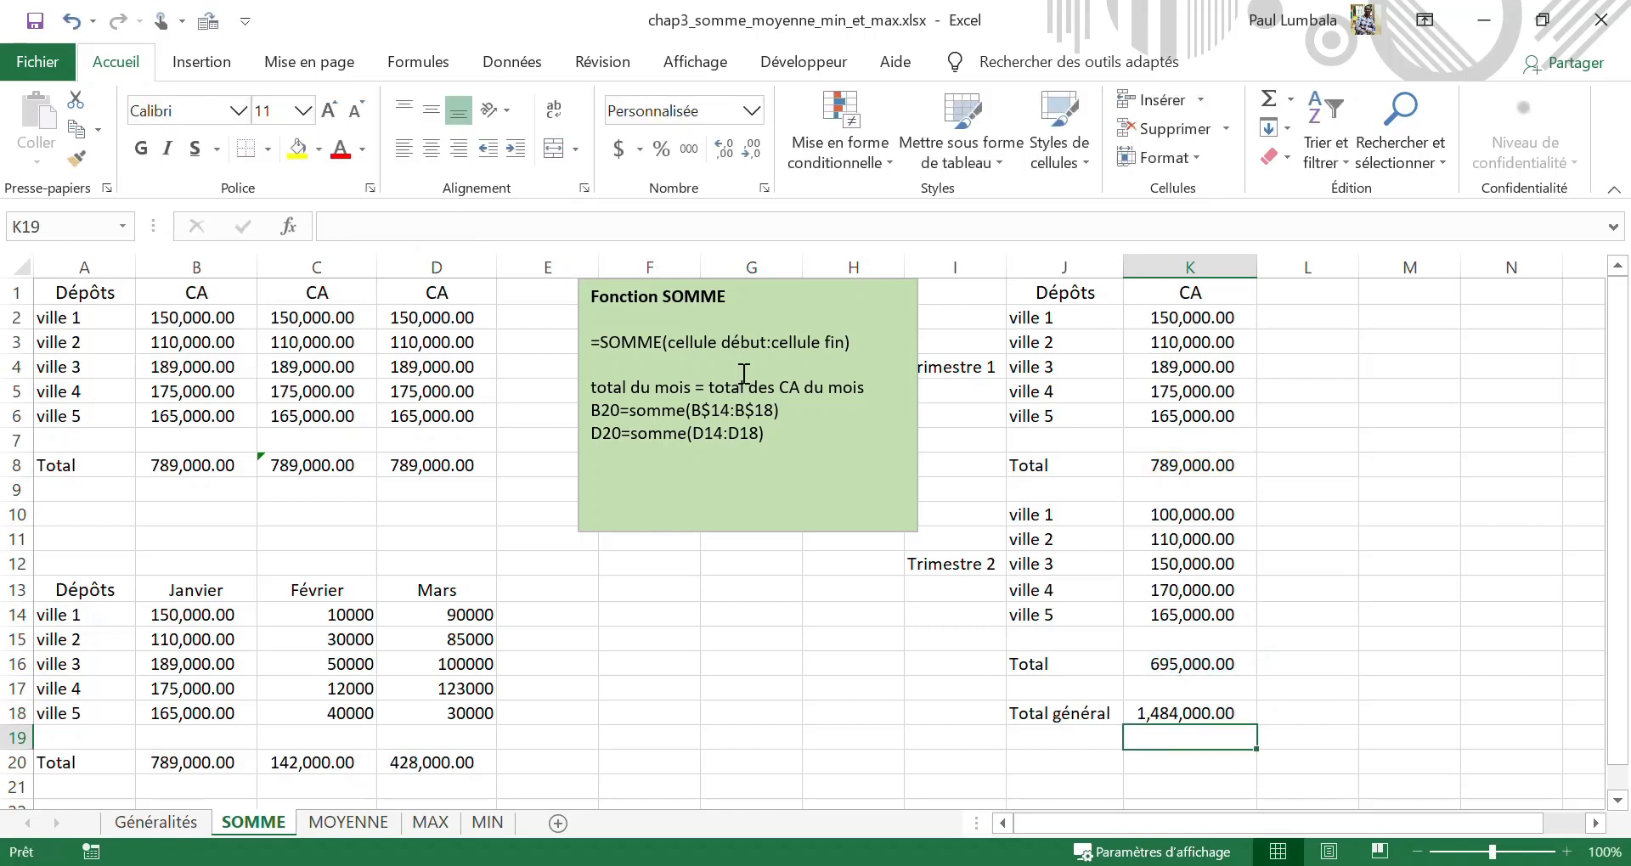
Clear the two-cell SOMME formula from K18 to rebuild the grand total.
{"action": "left_click", "coordinate": [1175, 715]}
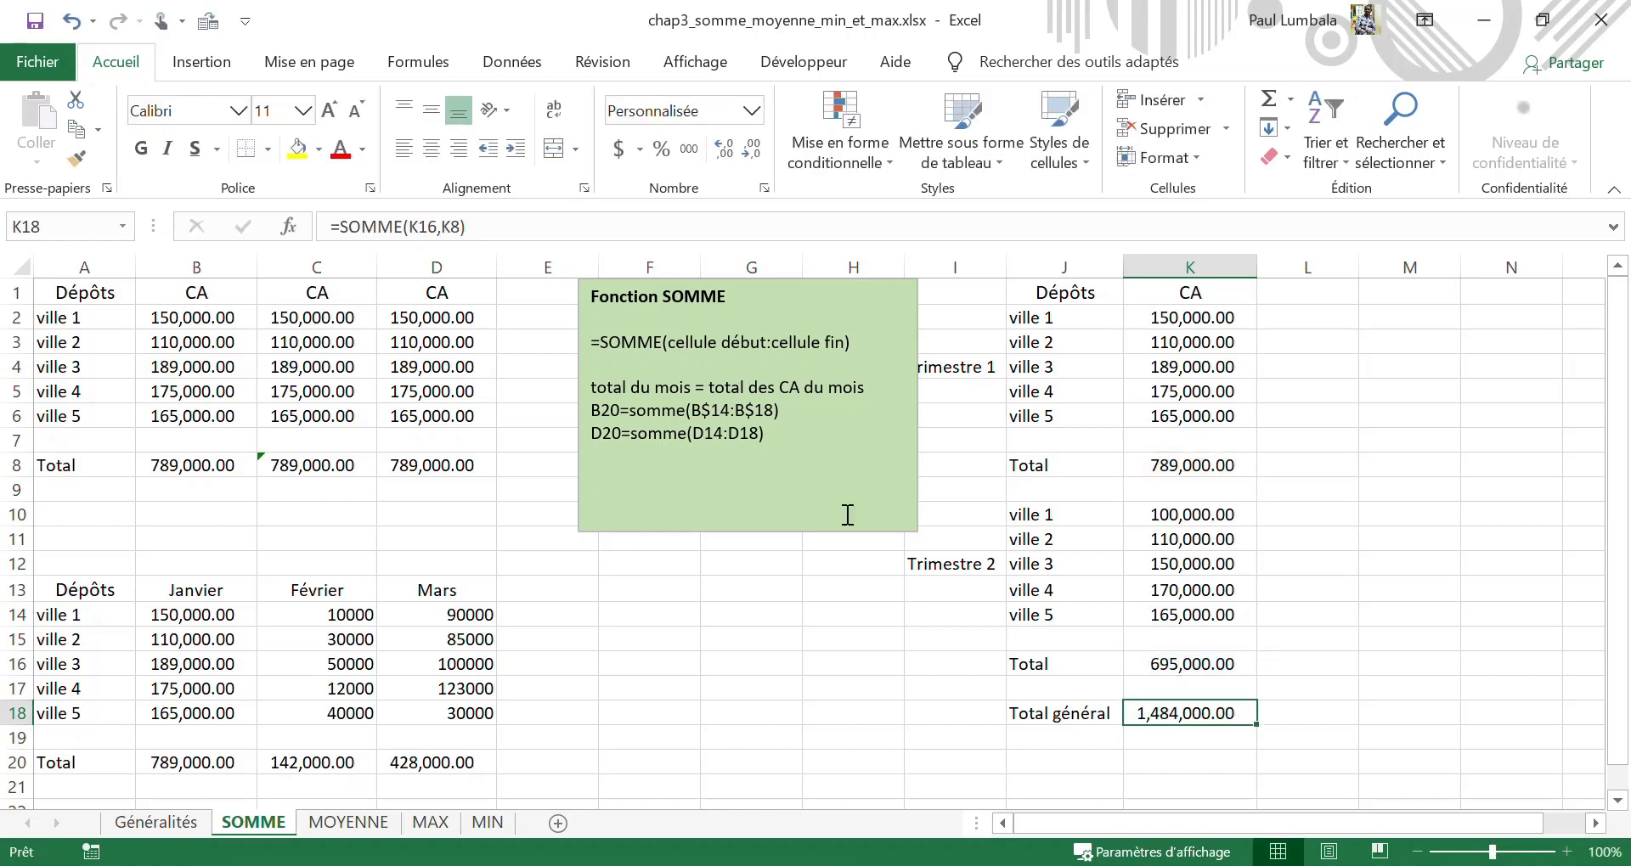
{"action": "left_click", "coordinate": [635, 227]}
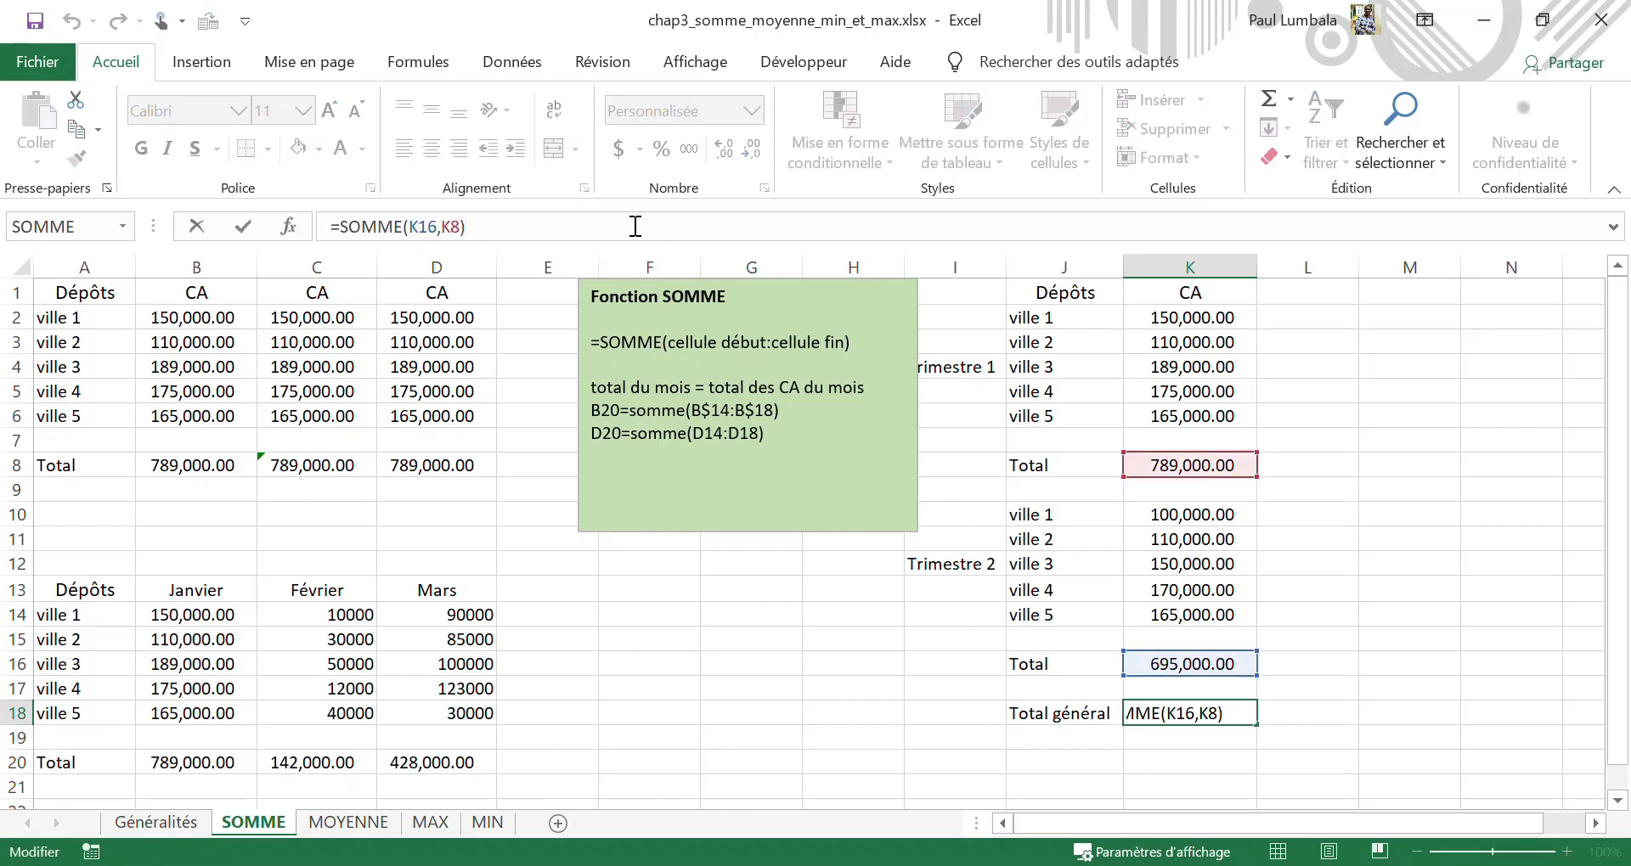
{"action": "key", "text": "BackSpace"}
{"action": "key", "text": "BackSpace"}
{"action": "key", "text": "BackSpace"}
{"action": "key", "text": "BackSpace"}
{"action": "key", "text": "BackSpace"}
{"action": "key", "text": "BackSpace"}
{"action": "key", "text": "BackSpace"}
{"action": "key", "text": "BackSpace"}
{"action": "key", "text": "BackSpace"}
{"action": "key", "text": "BackSpace"}
{"action": "key", "text": "BackSpace"}
{"action": "key", "text": "BackSpace"}
{"action": "key", "text": "BackSpace"}
{"action": "key", "text": "BackSpace"}
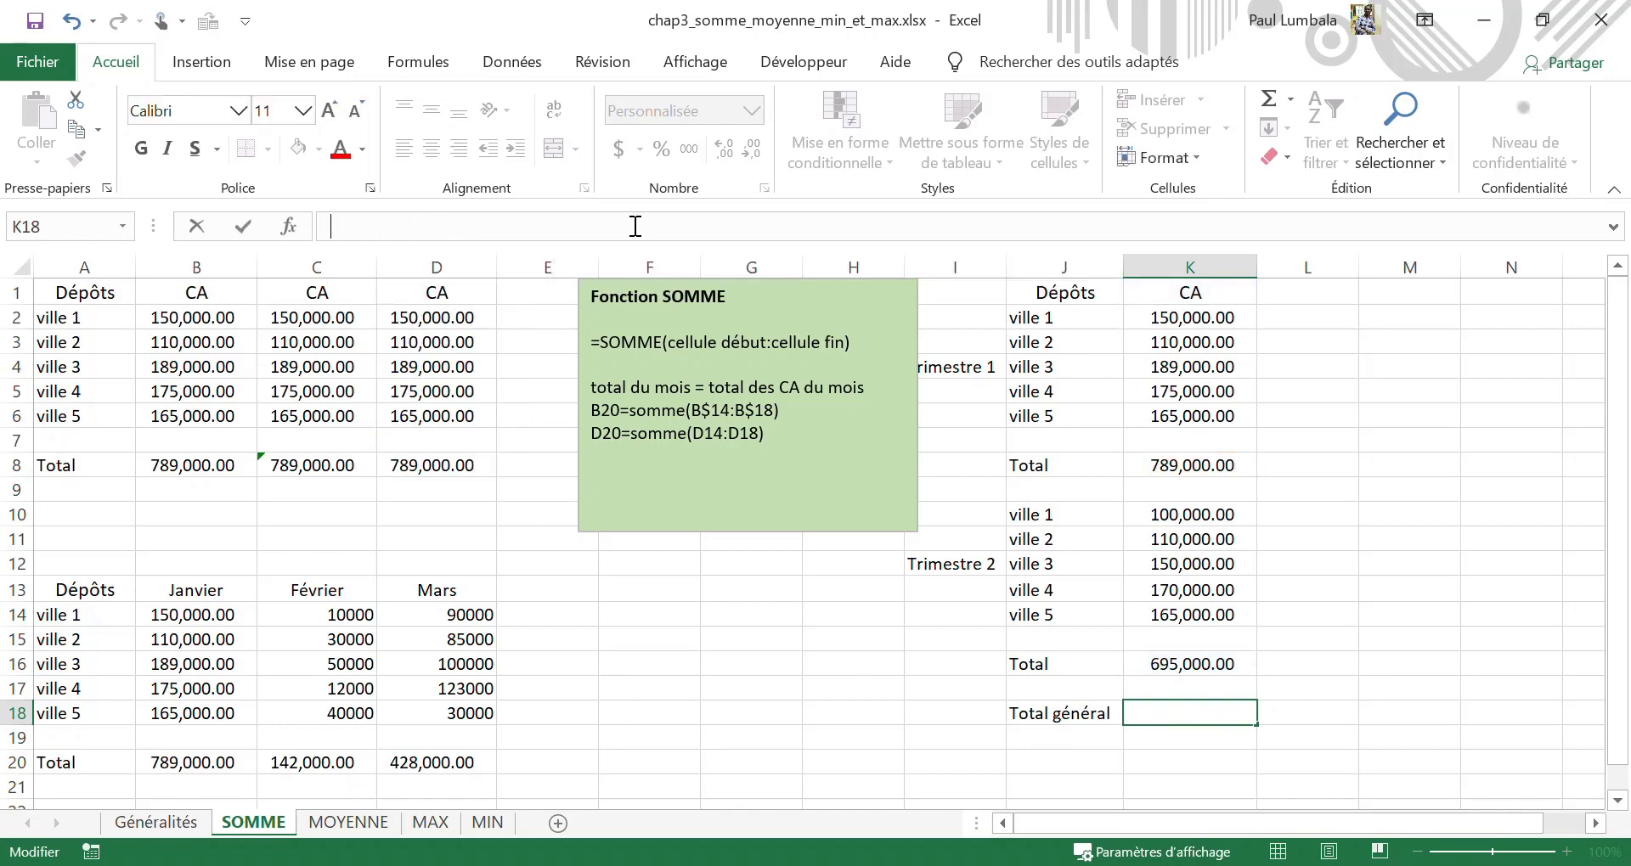
Start a SOMME formula in K18 with the quarter totals K8 and K16 picked as separate arguments.
{"action": "type", "text": "=so"}
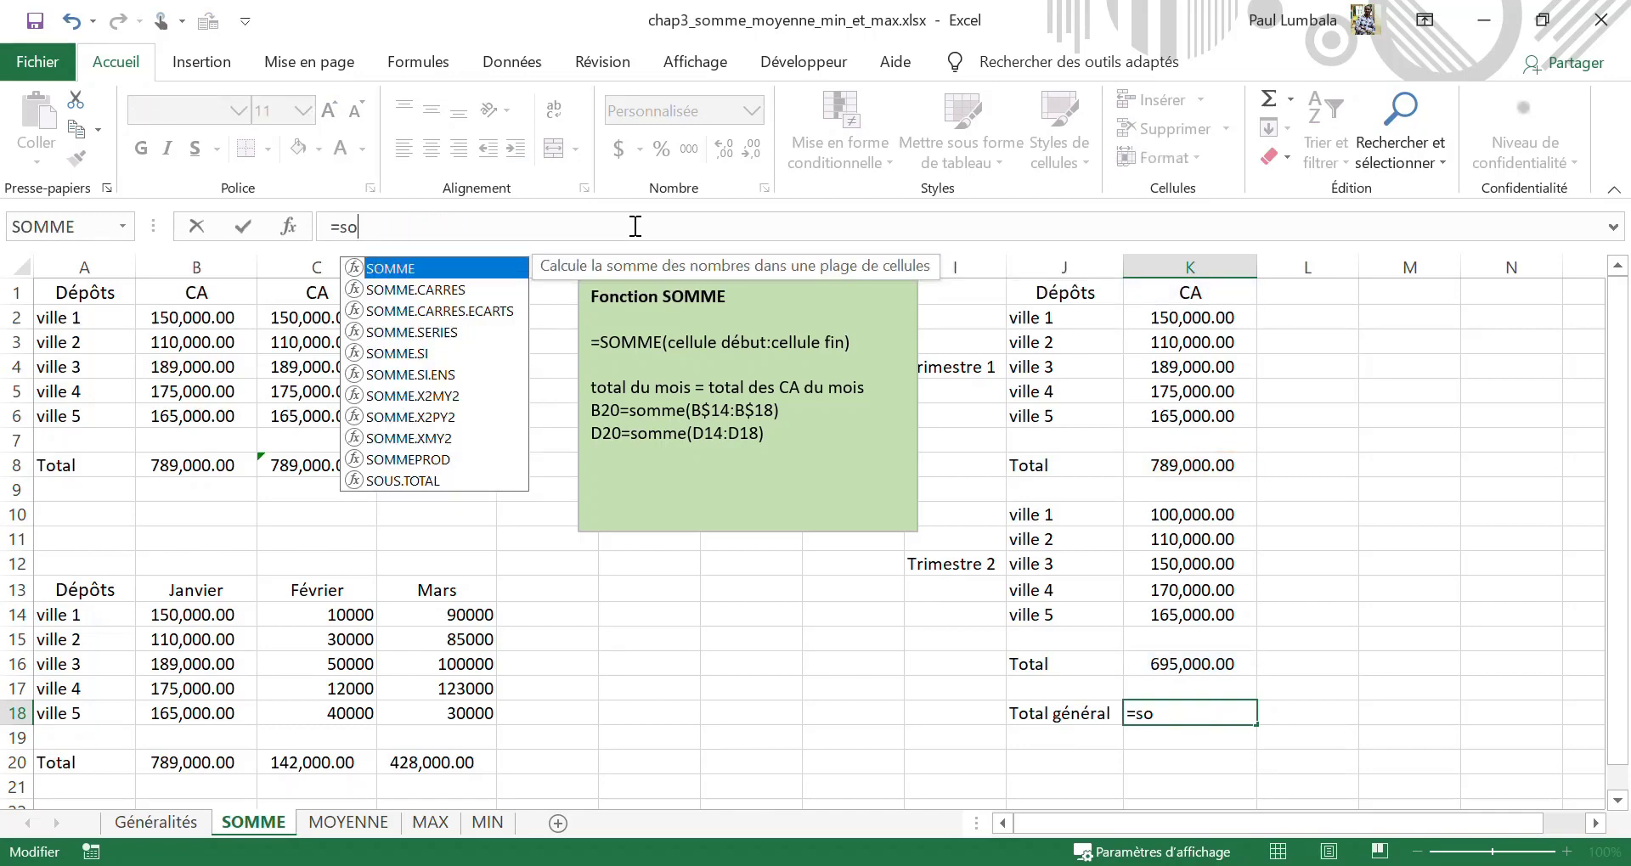
{"action": "type", "text": "m"}
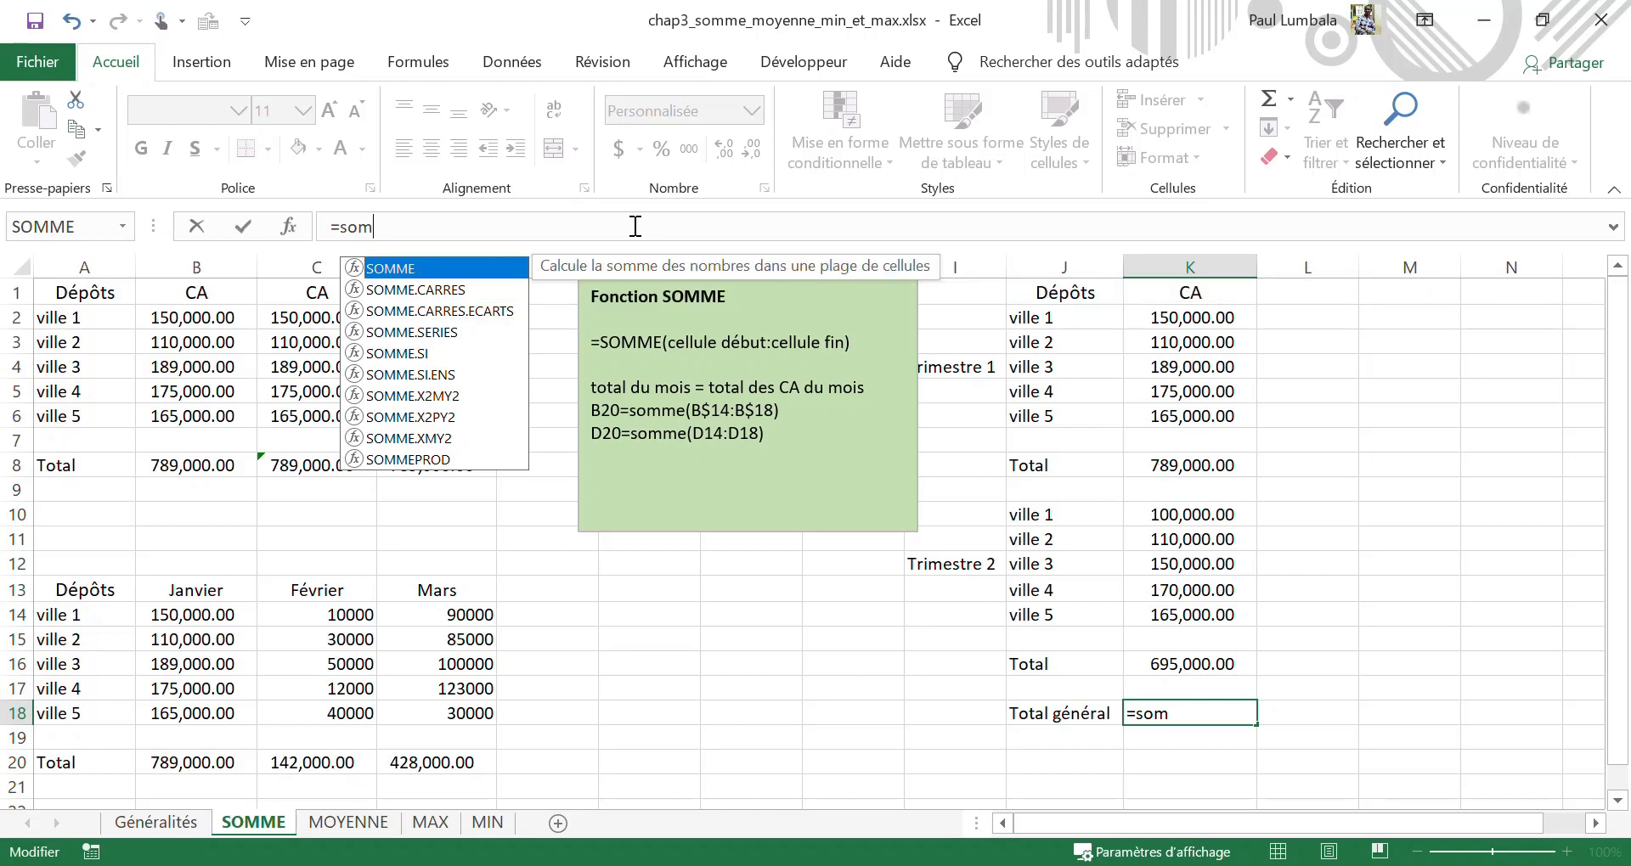
{"action": "key", "text": "Tab"}
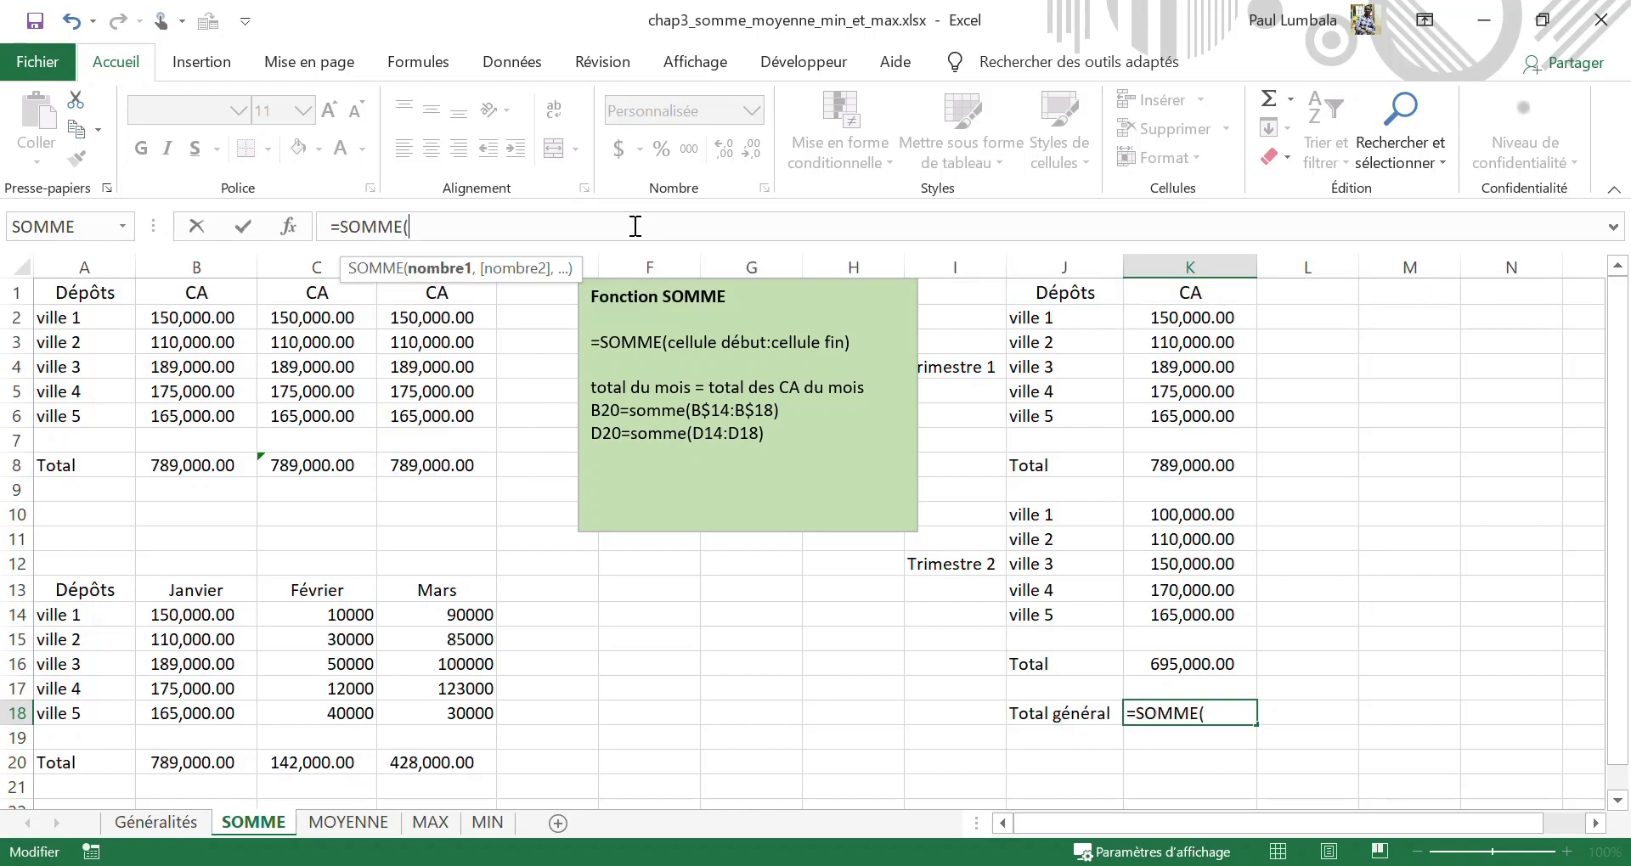
{"action": "left_click", "coordinate": [1186, 466]}
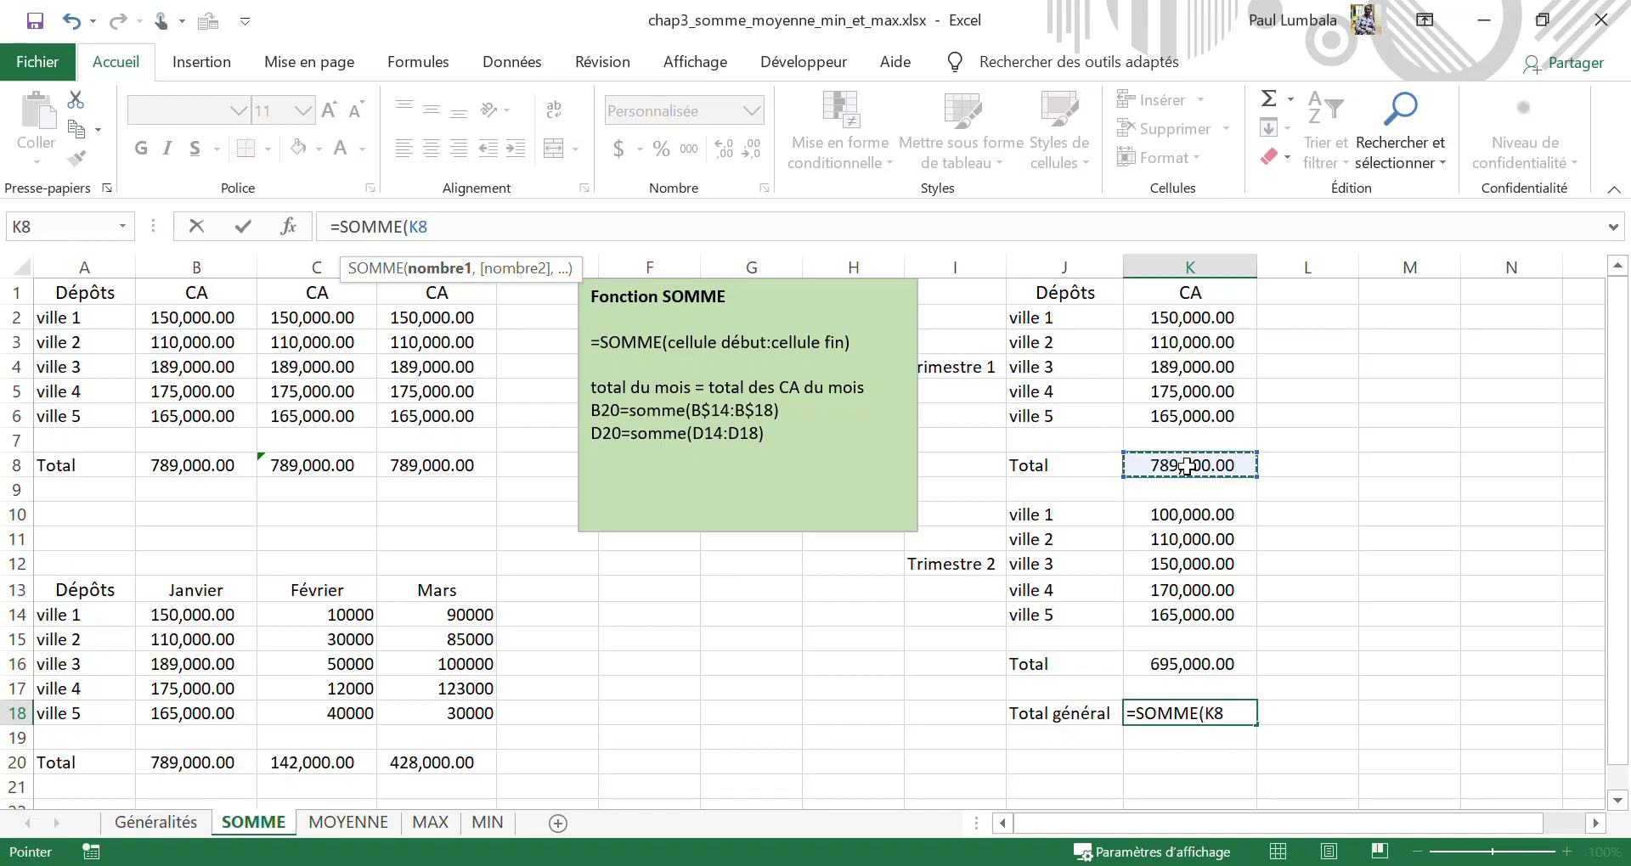
{"action": "key", "text": "ctrl"}
{"action": "type", "text": ","}
{"action": "left_click", "coordinate": [1179, 667]}
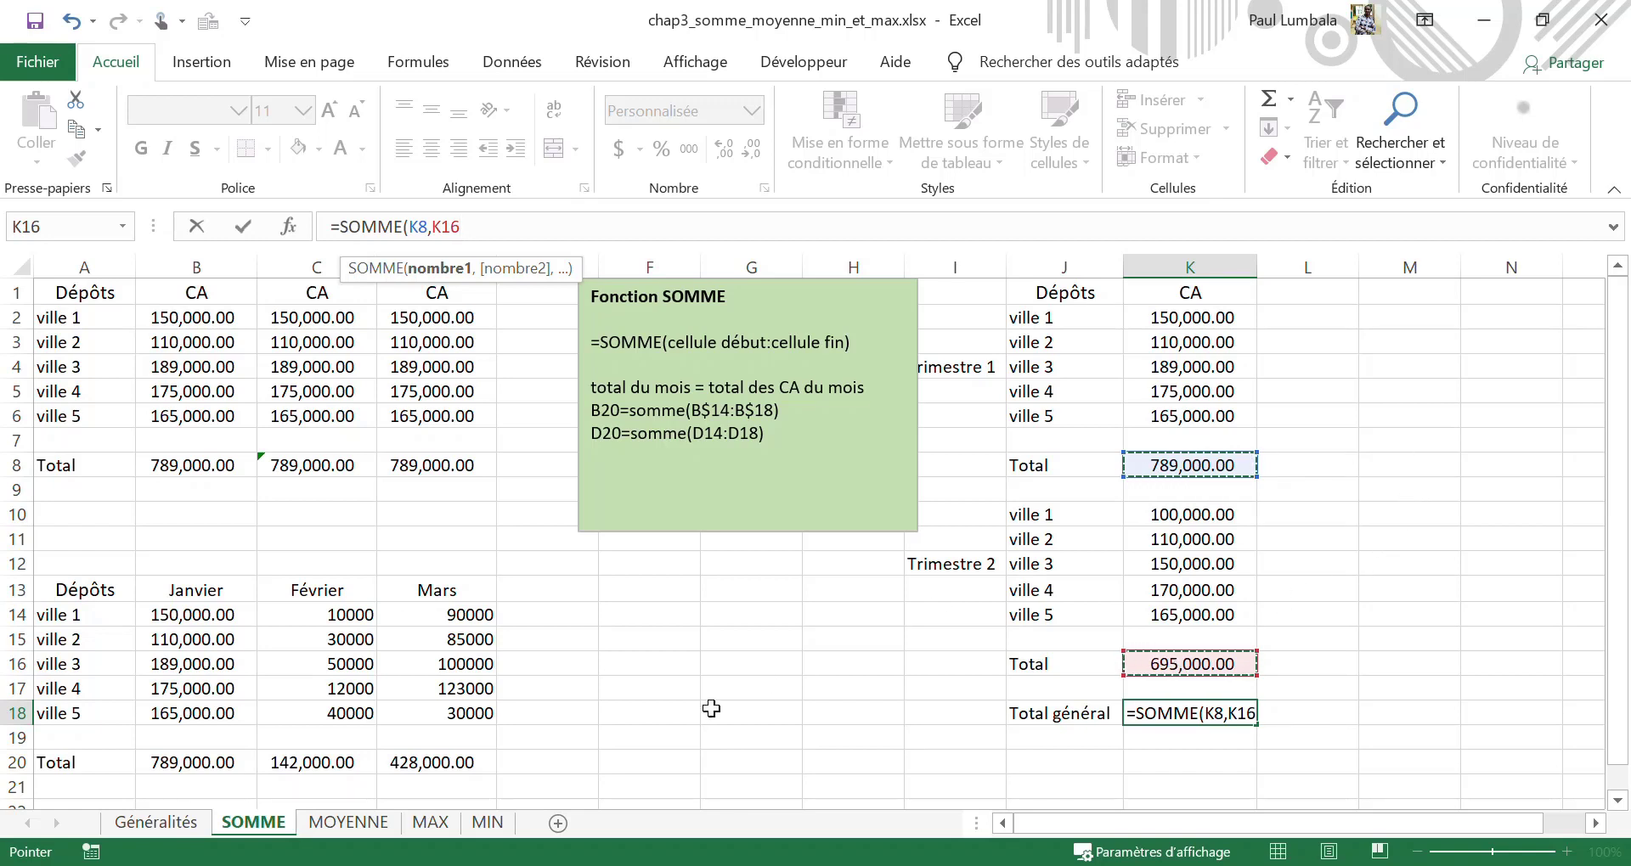
Add the totals B8, C8 and D8 and the range B20:D20 to K18's SOMME formula, and validate it.
{"action": "type", "text": ","}
{"action": "left_click", "coordinate": [224, 465]}
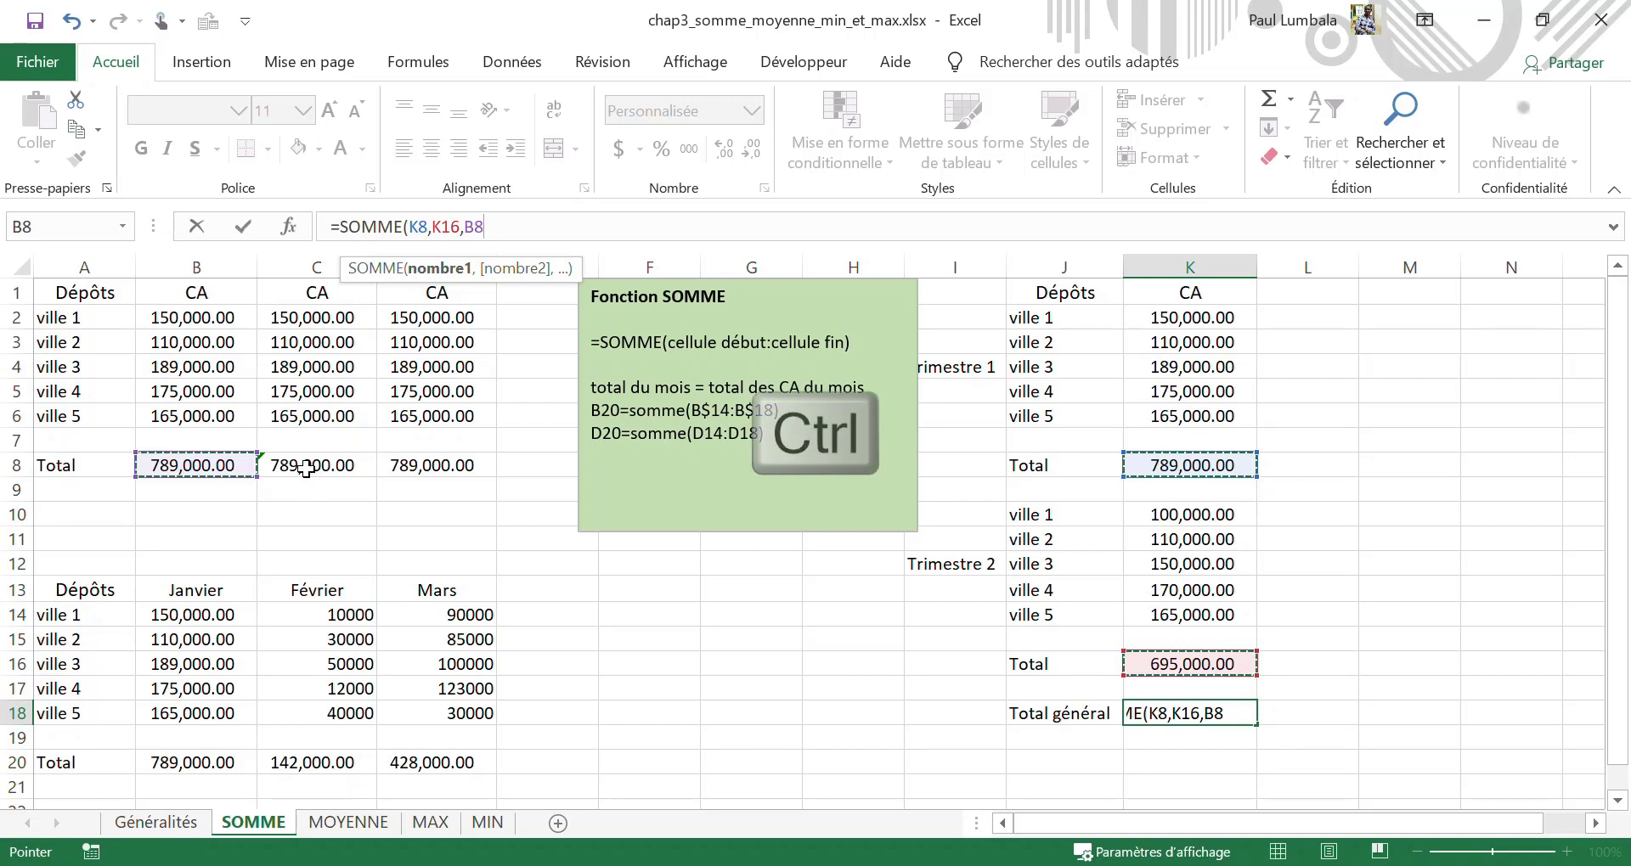
{"action": "left_click", "coordinate": [353, 467], "text": "ctrl"}
{"action": "left_click", "coordinate": [403, 466], "text": "ctrl"}
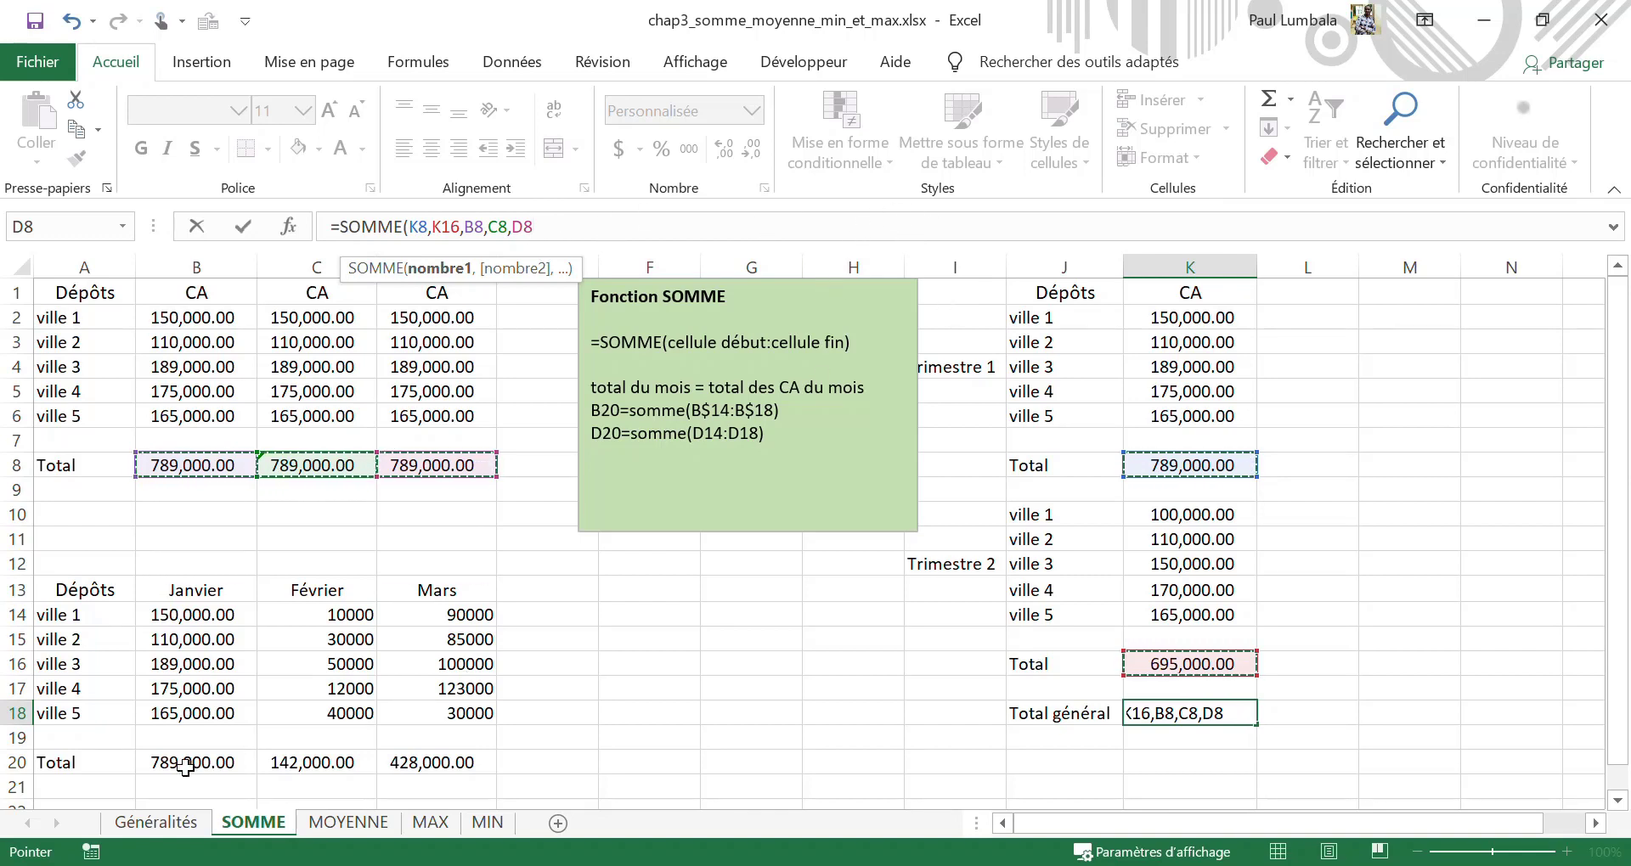
{"action": "type", "text": ","}
{"action": "left_click_drag", "start_coordinate": [185, 767], "coordinate": [400, 755]}
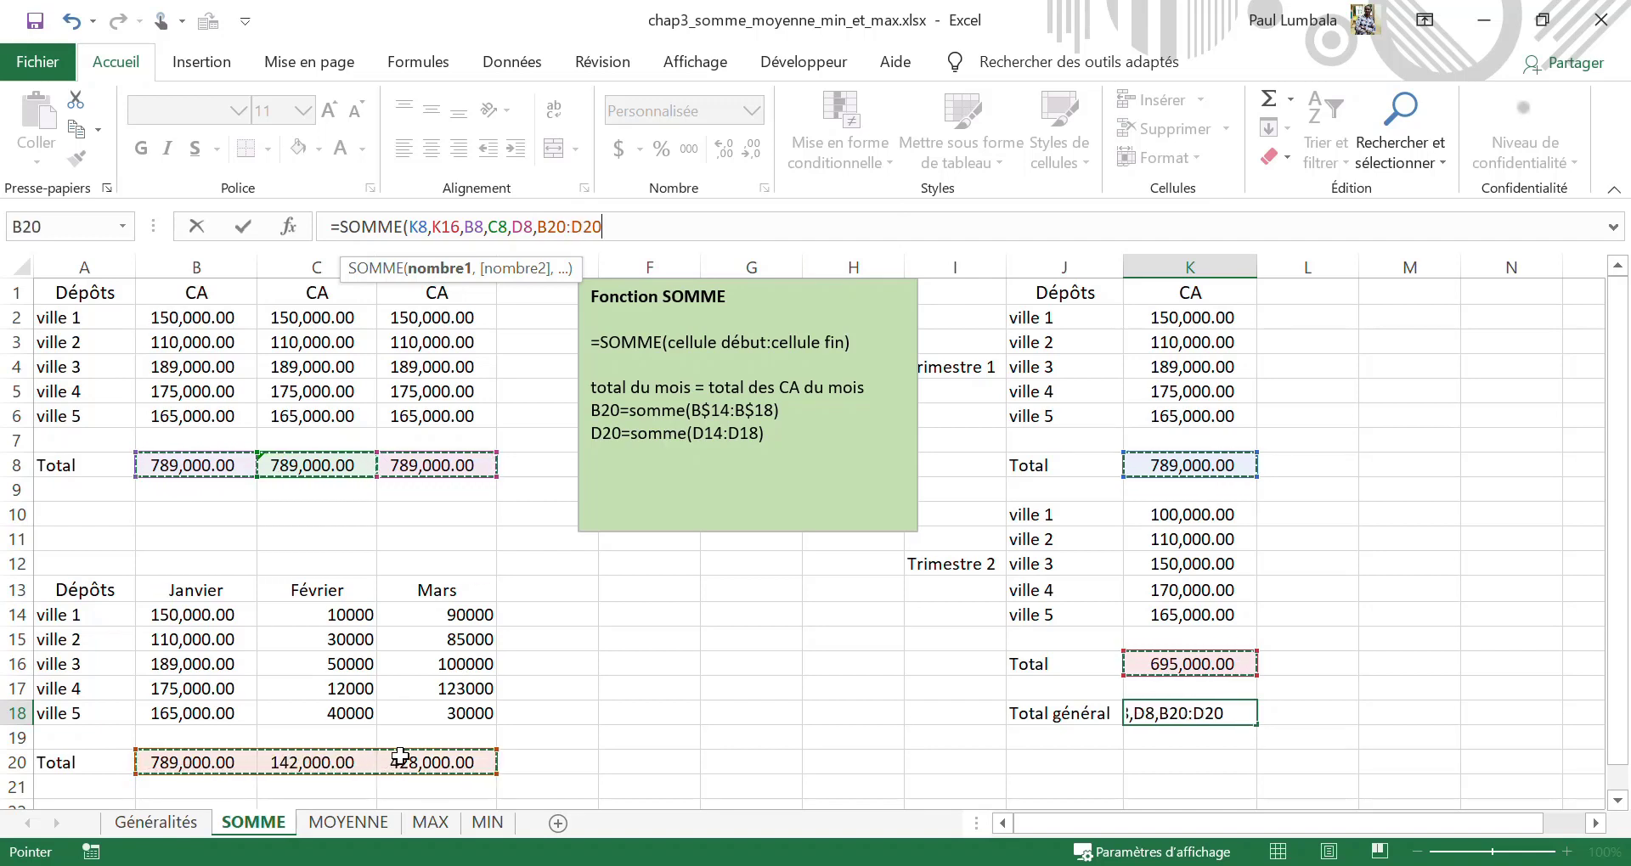
{"action": "type", "text": ")"}
{"action": "key", "text": "Return"}
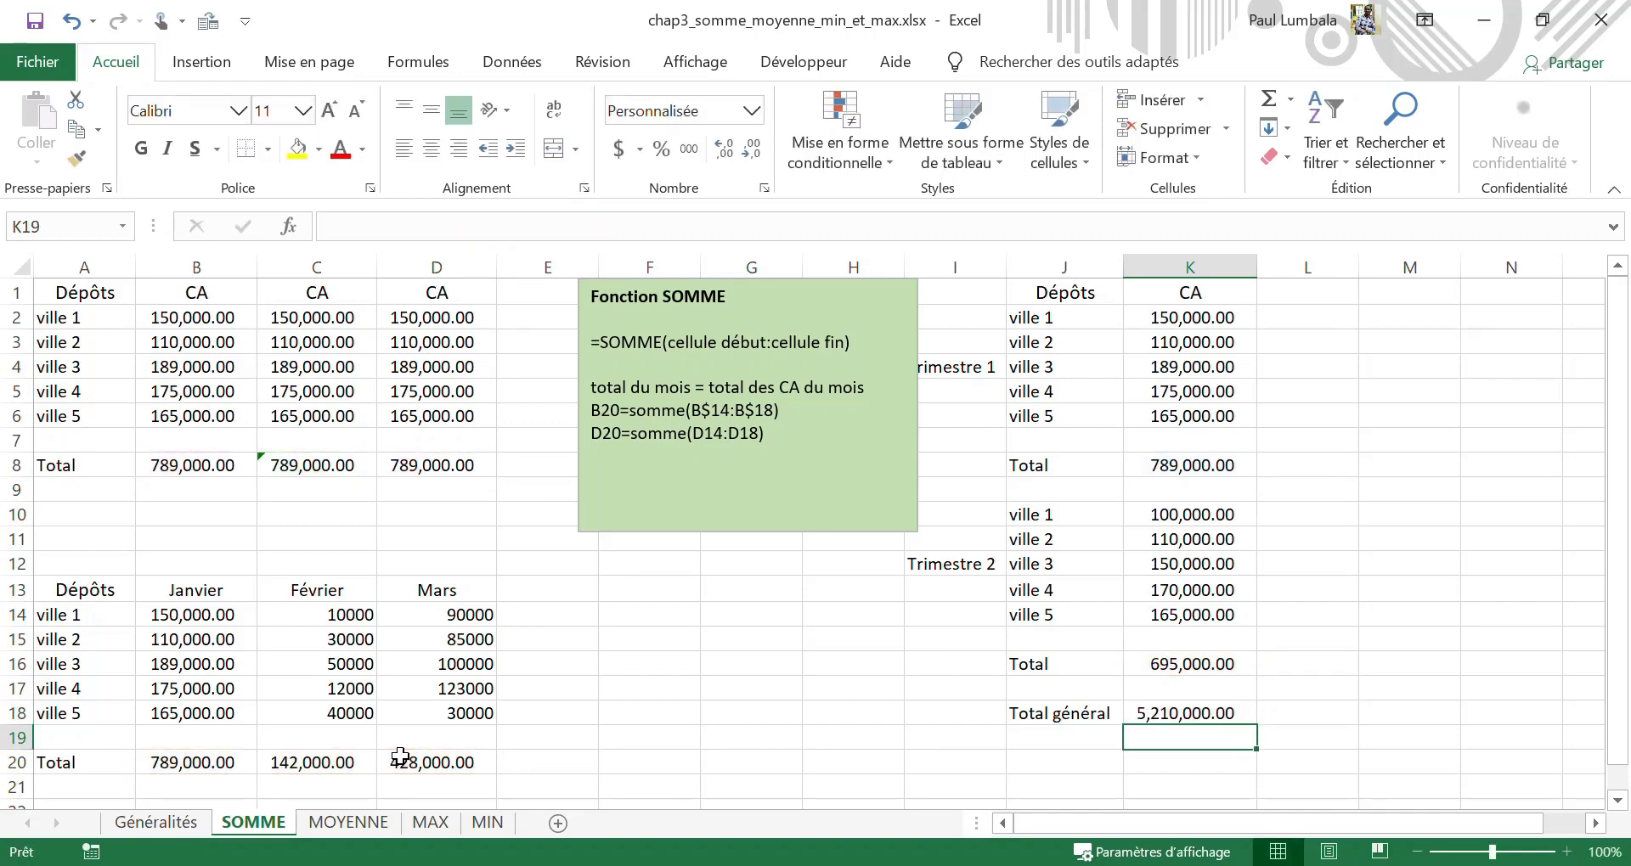
Examine how K18's SOMME formula separates individual cells with commas and defines the range B20:D20 with a colon.
{"action": "left_click", "coordinate": [1223, 713]}
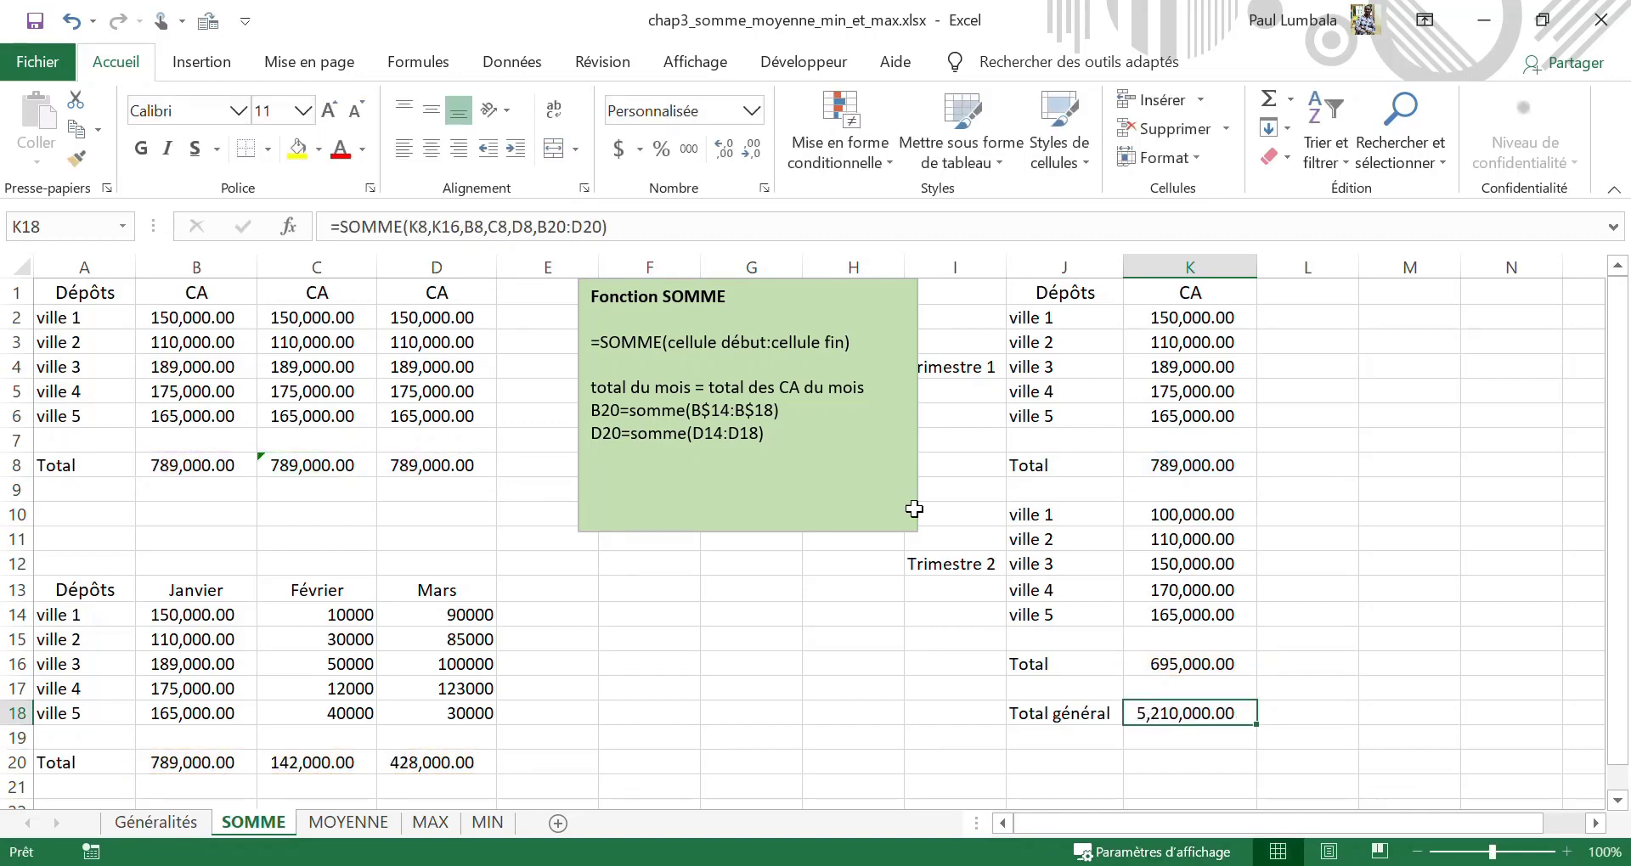
{"action": "left_click", "coordinate": [639, 222]}
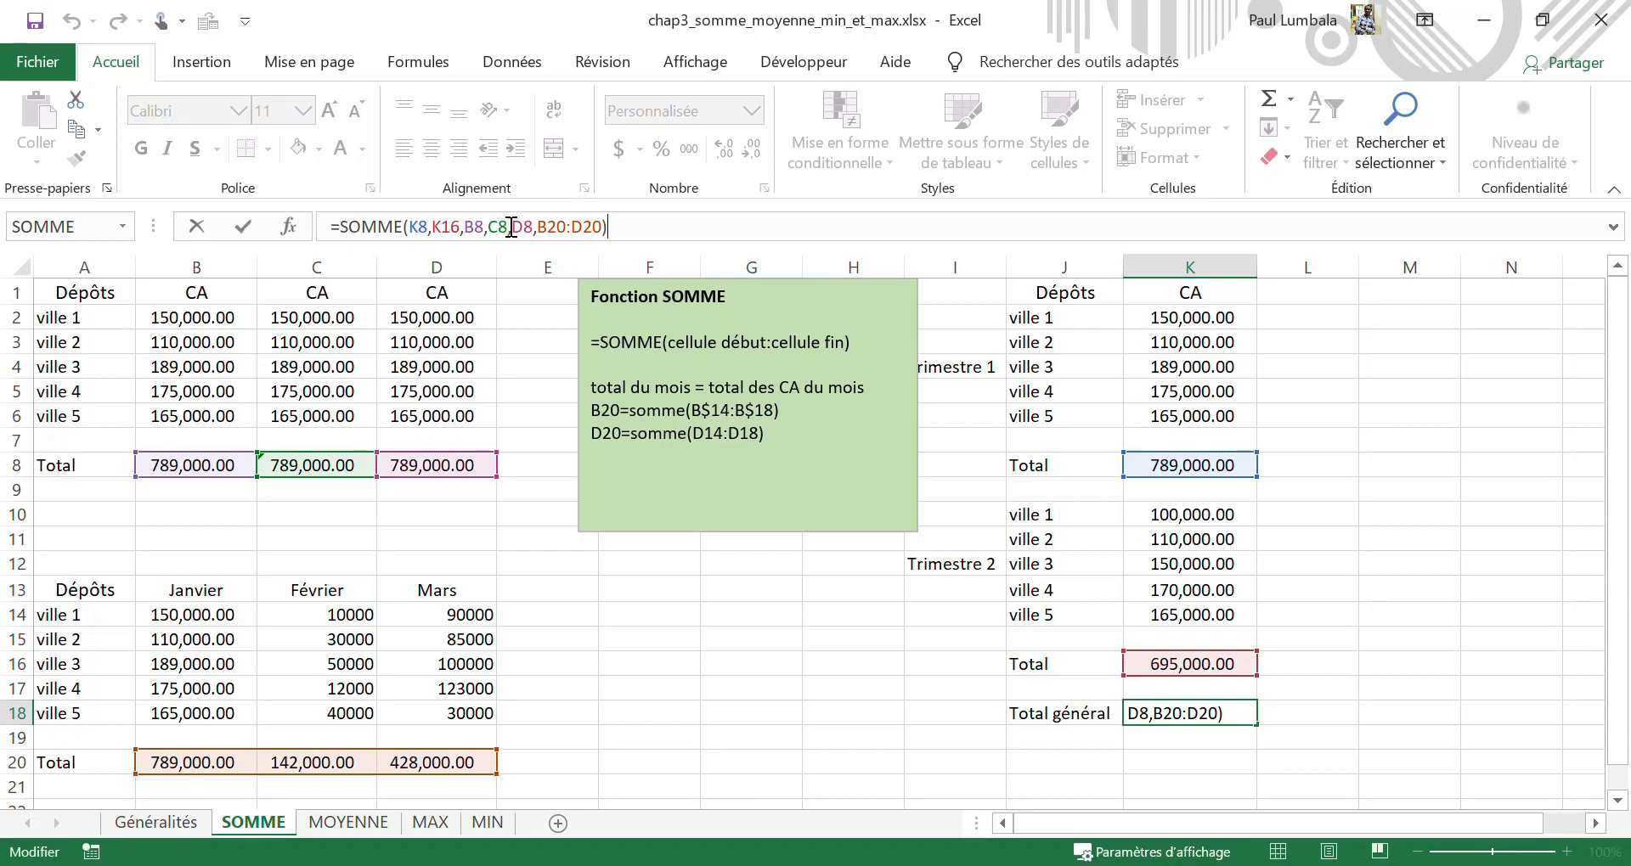
{"action": "left_click_drag", "start_coordinate": [510, 228], "coordinate": [408, 231]}
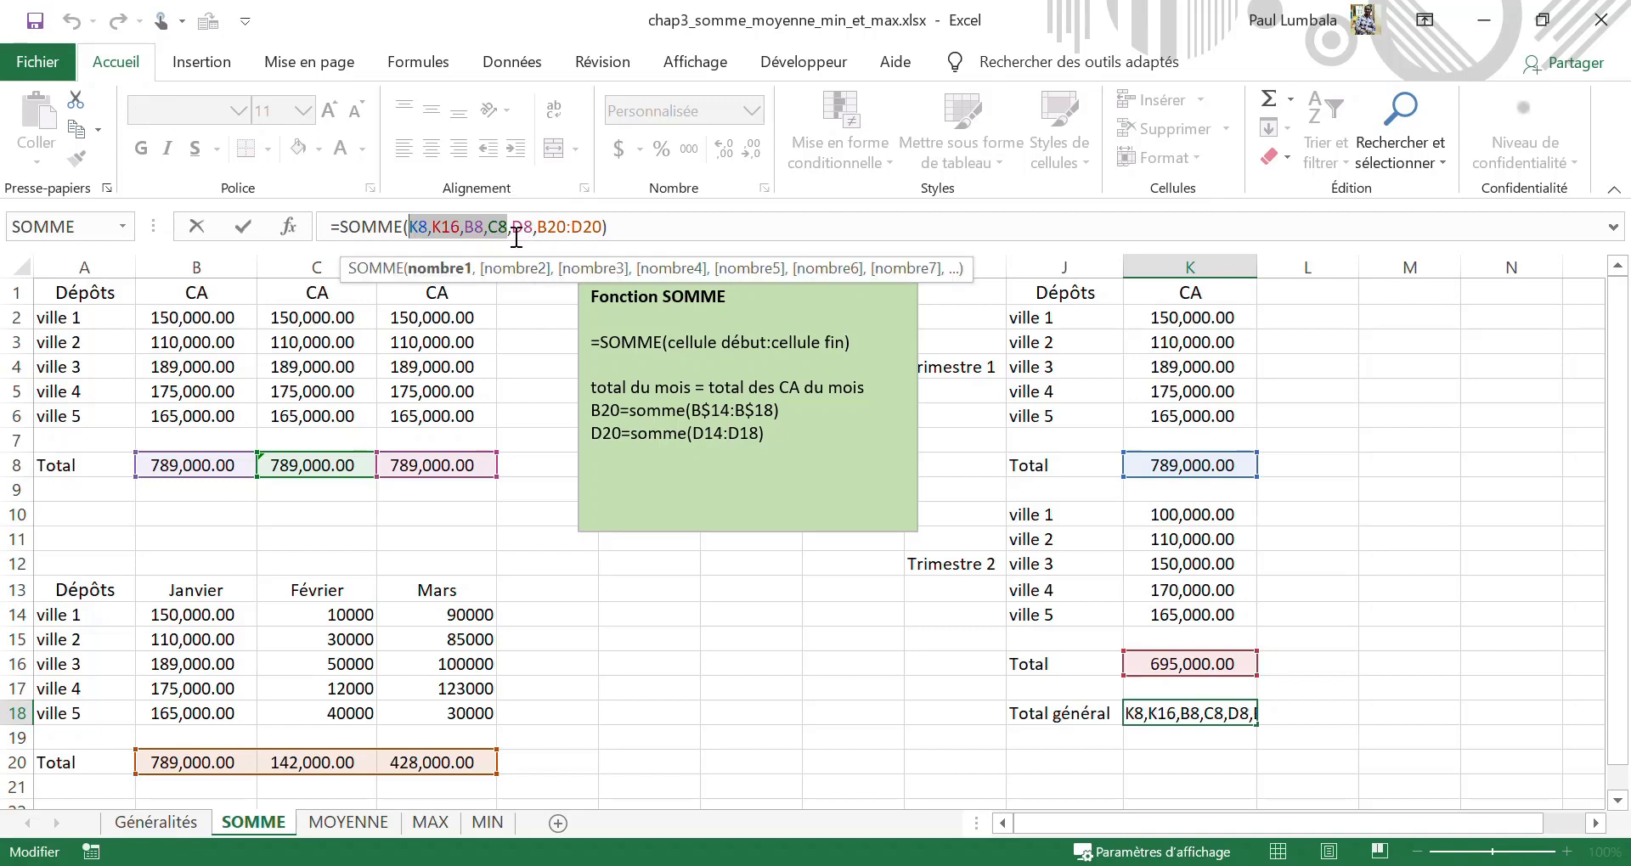
{"action": "left_click_drag", "start_coordinate": [537, 228], "coordinate": [600, 226]}
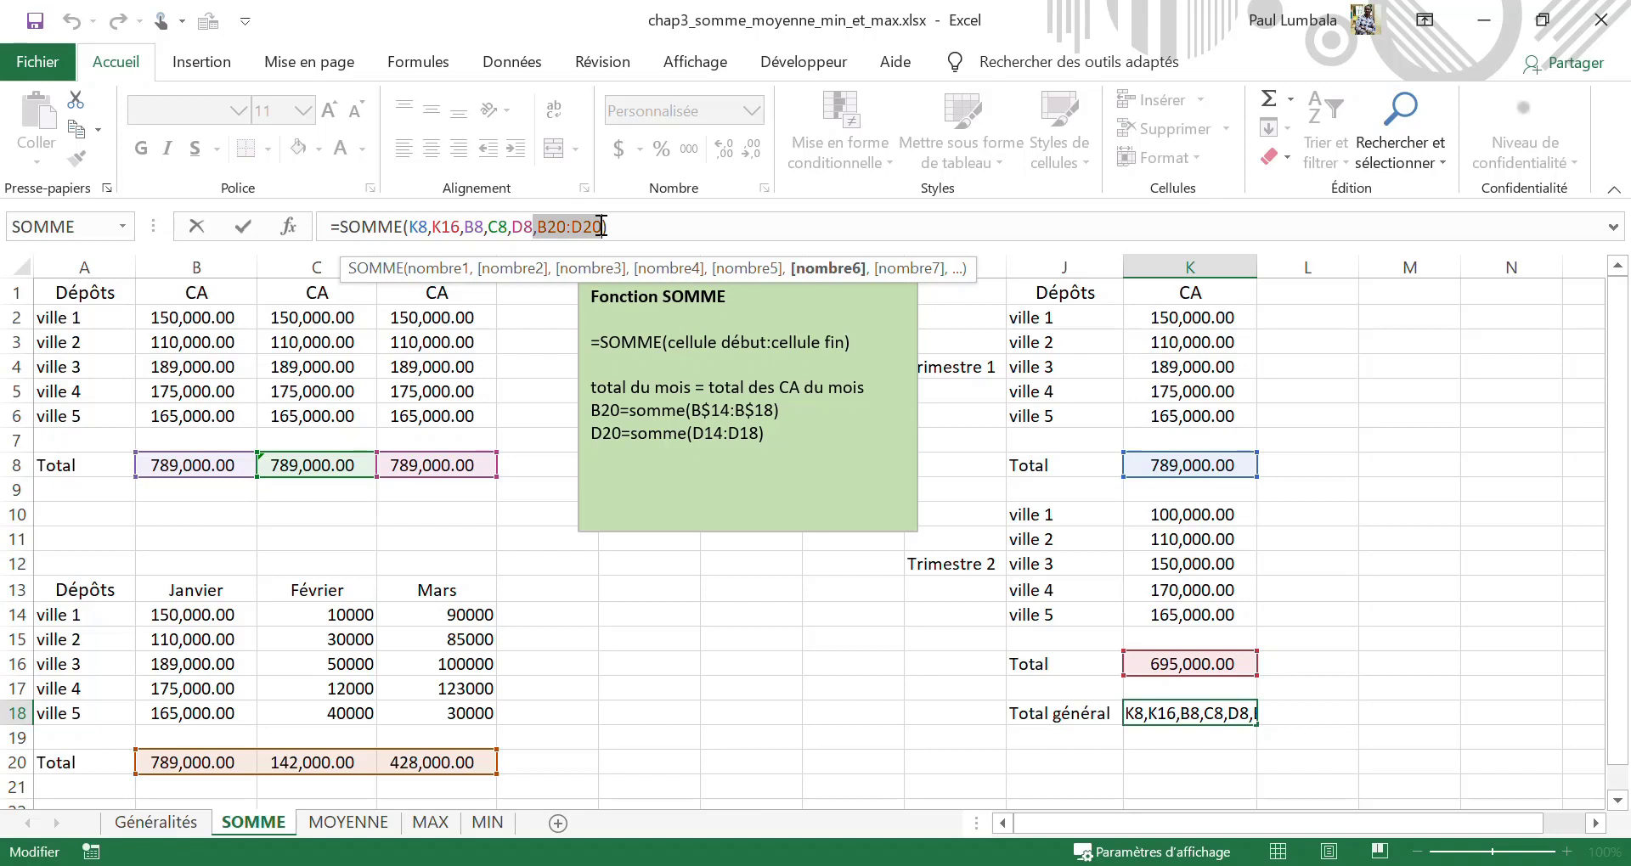
{"action": "left_click", "coordinate": [654, 221]}
{"action": "left_click", "coordinate": [570, 228]}
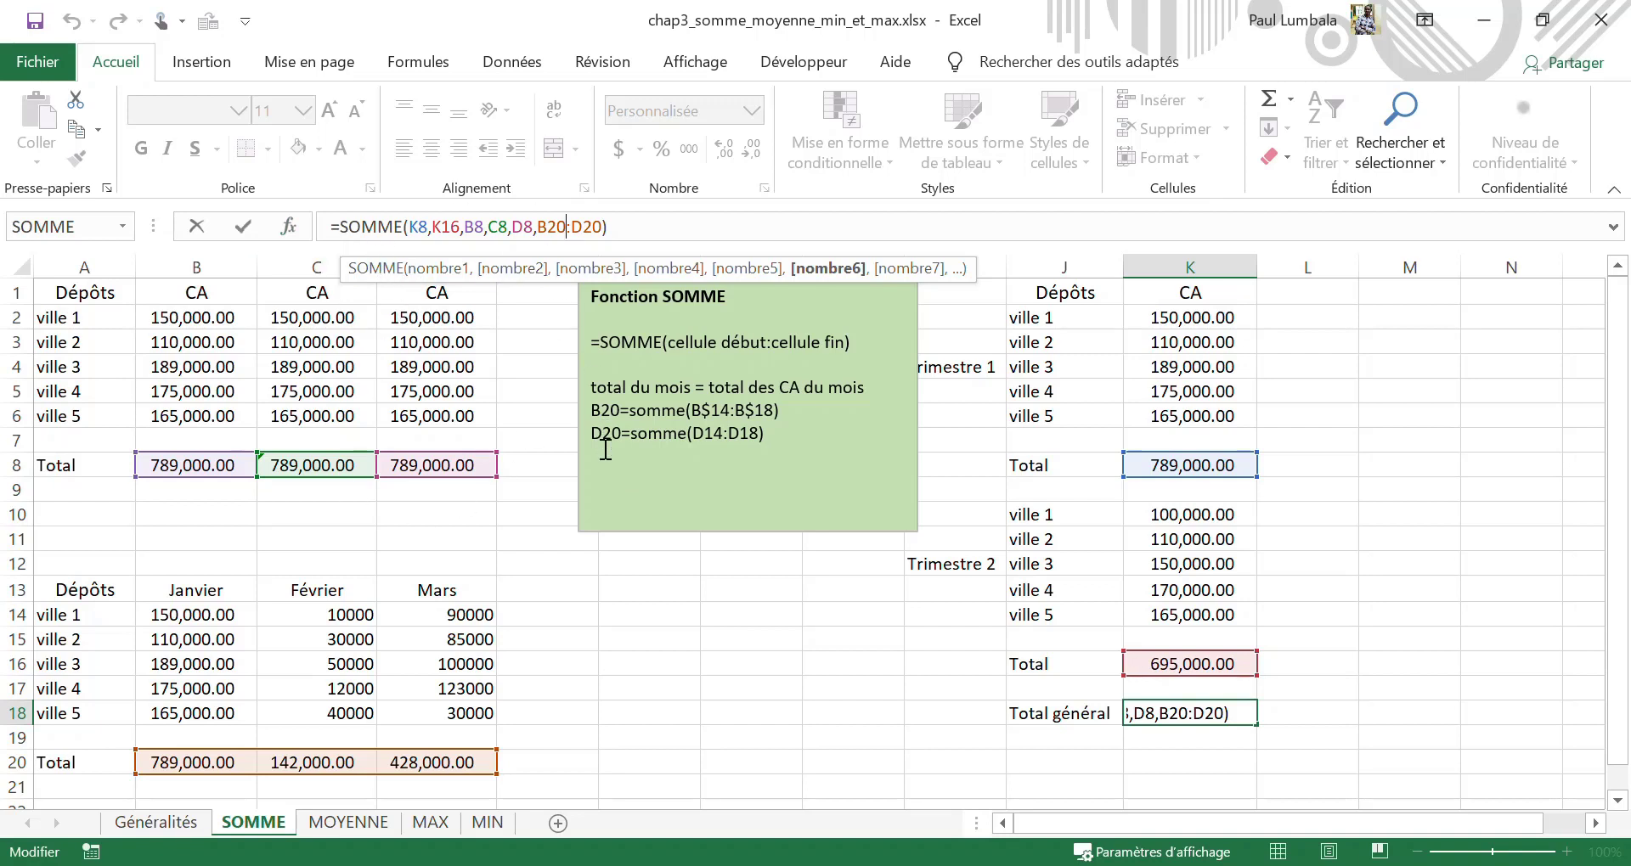
{"action": "key", "text": "Return"}
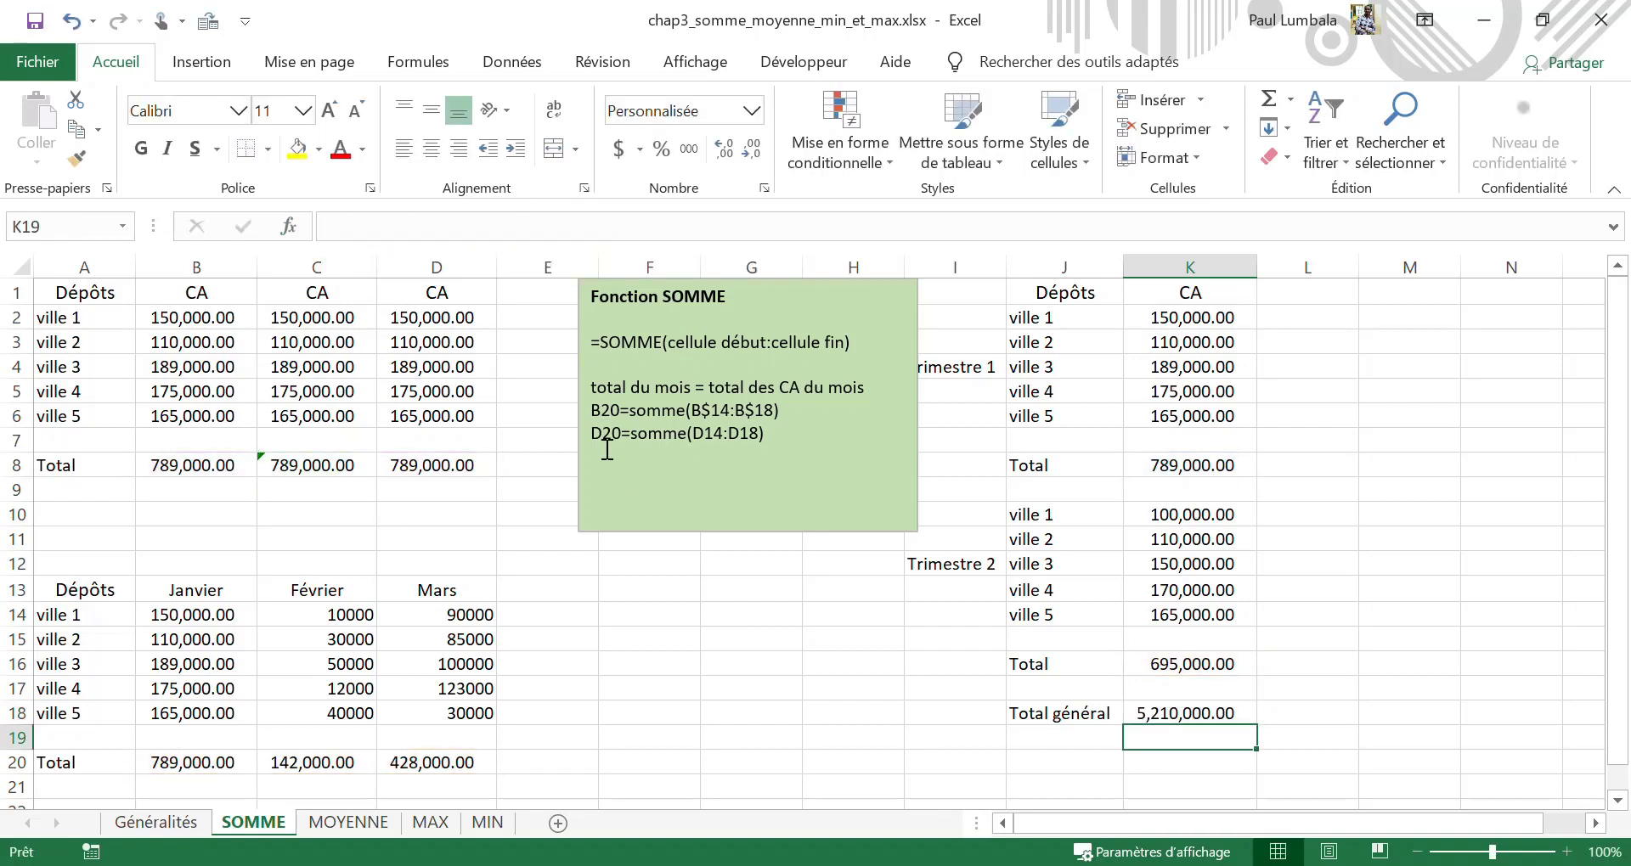
{"action": "left_click", "coordinate": [1196, 712]}
{"action": "left_click", "coordinate": [548, 227]}
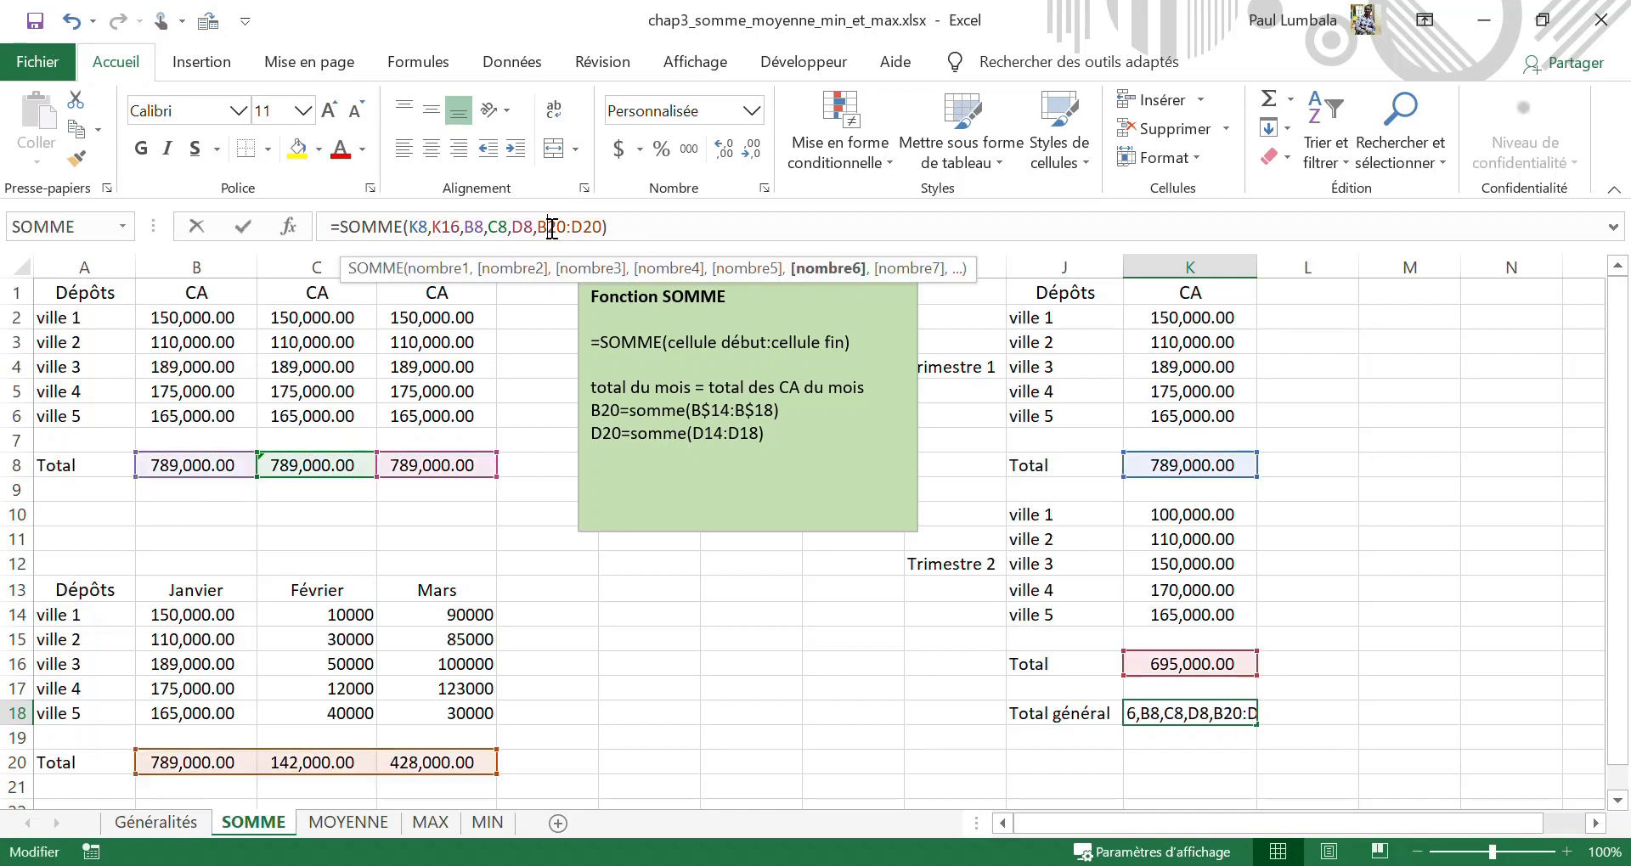
{"action": "left_click", "coordinate": [477, 223]}
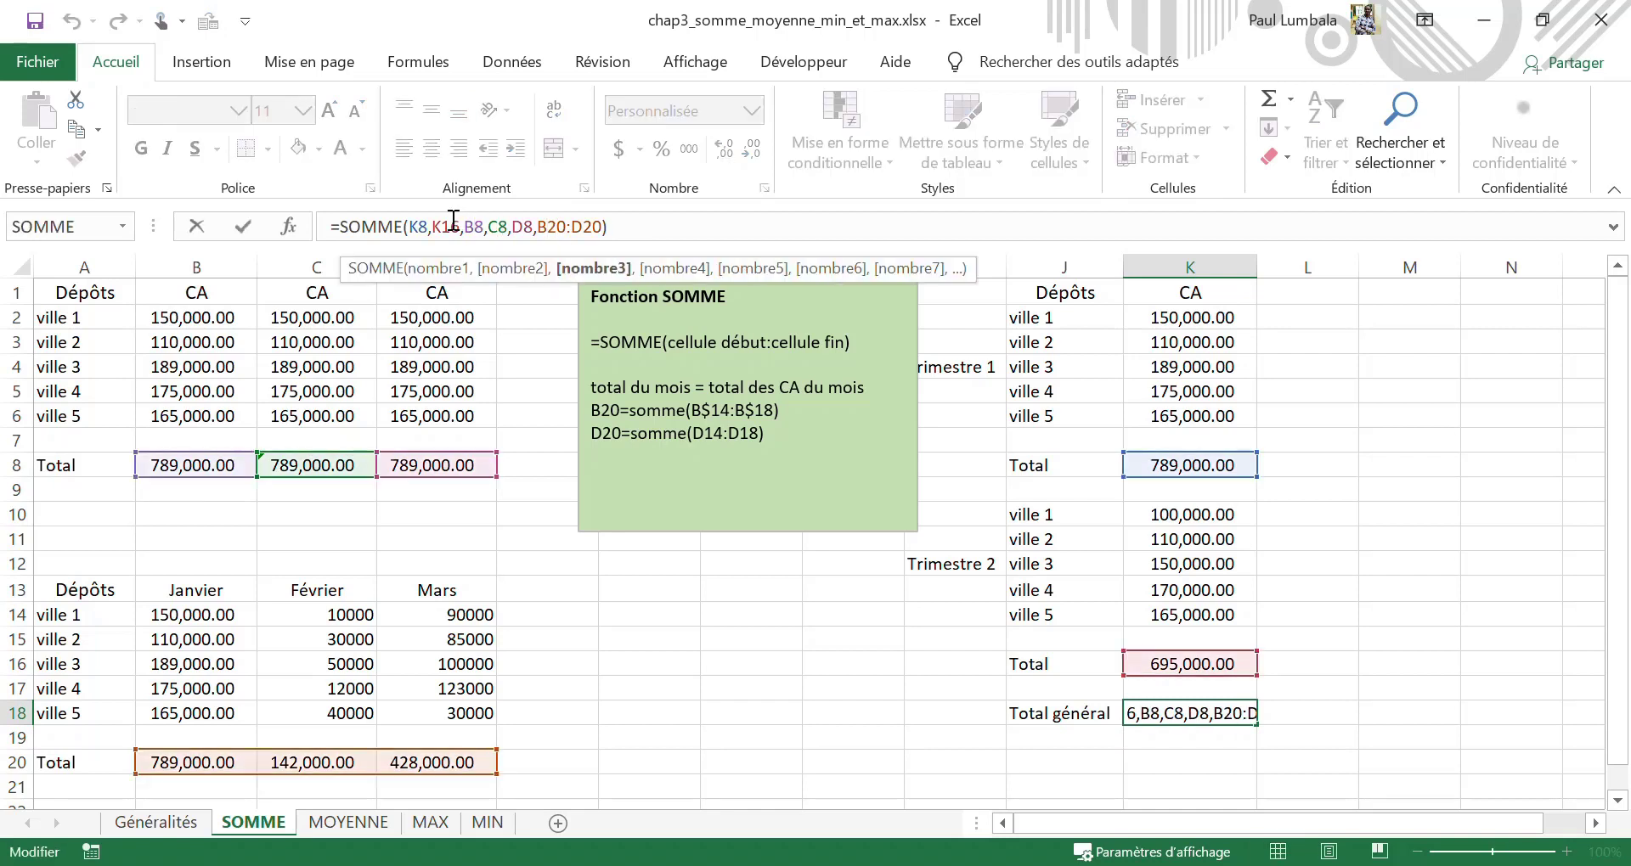
{"action": "left_click", "coordinate": [453, 223]}
{"action": "left_click", "coordinate": [422, 222]}
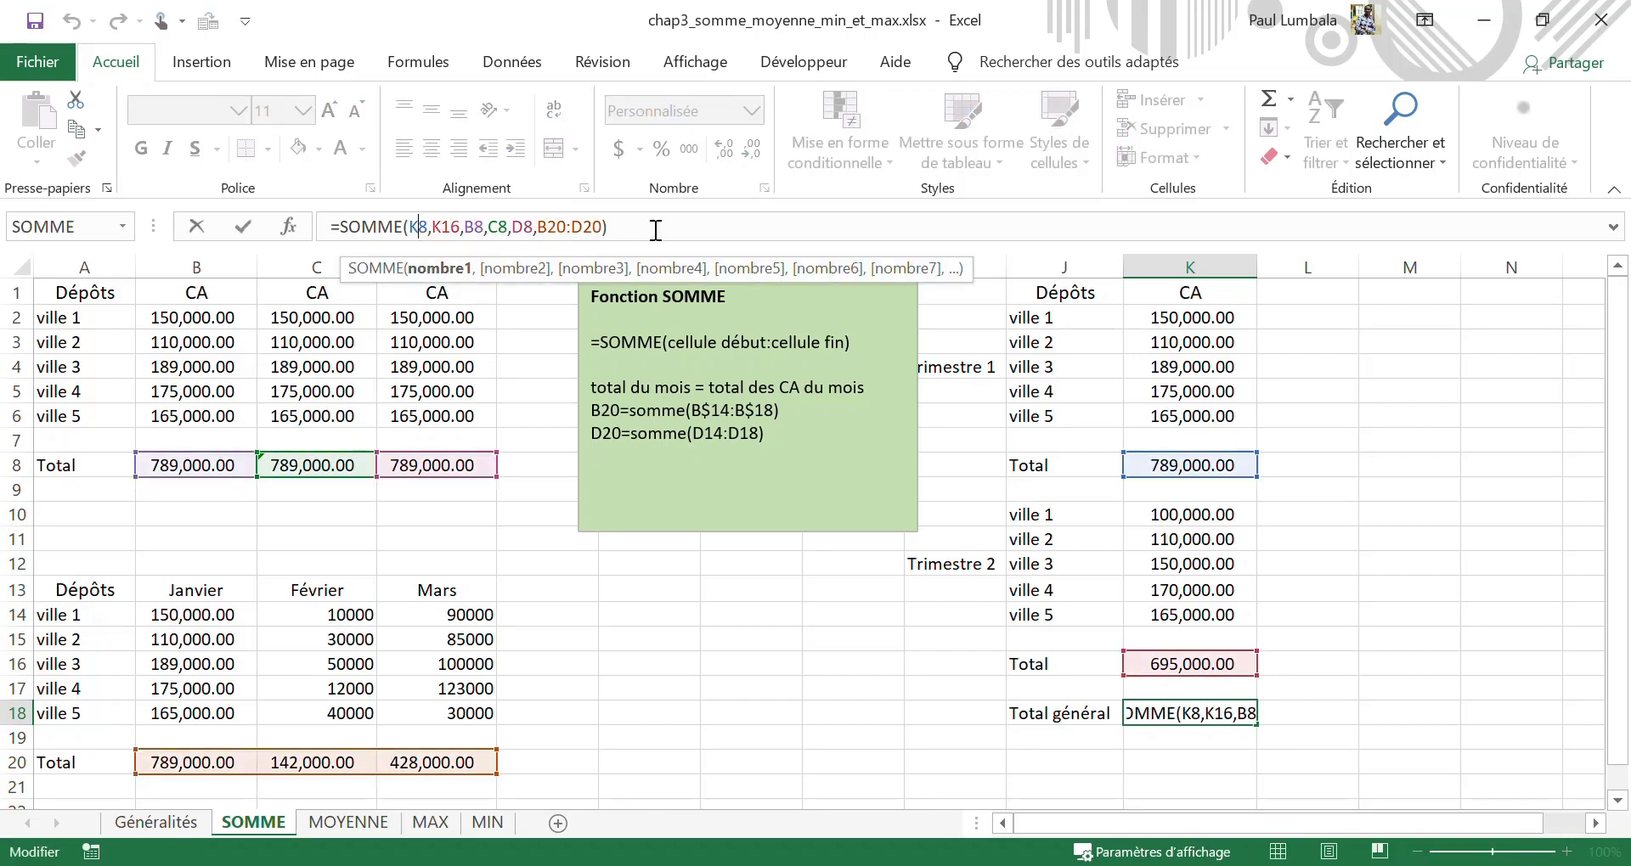